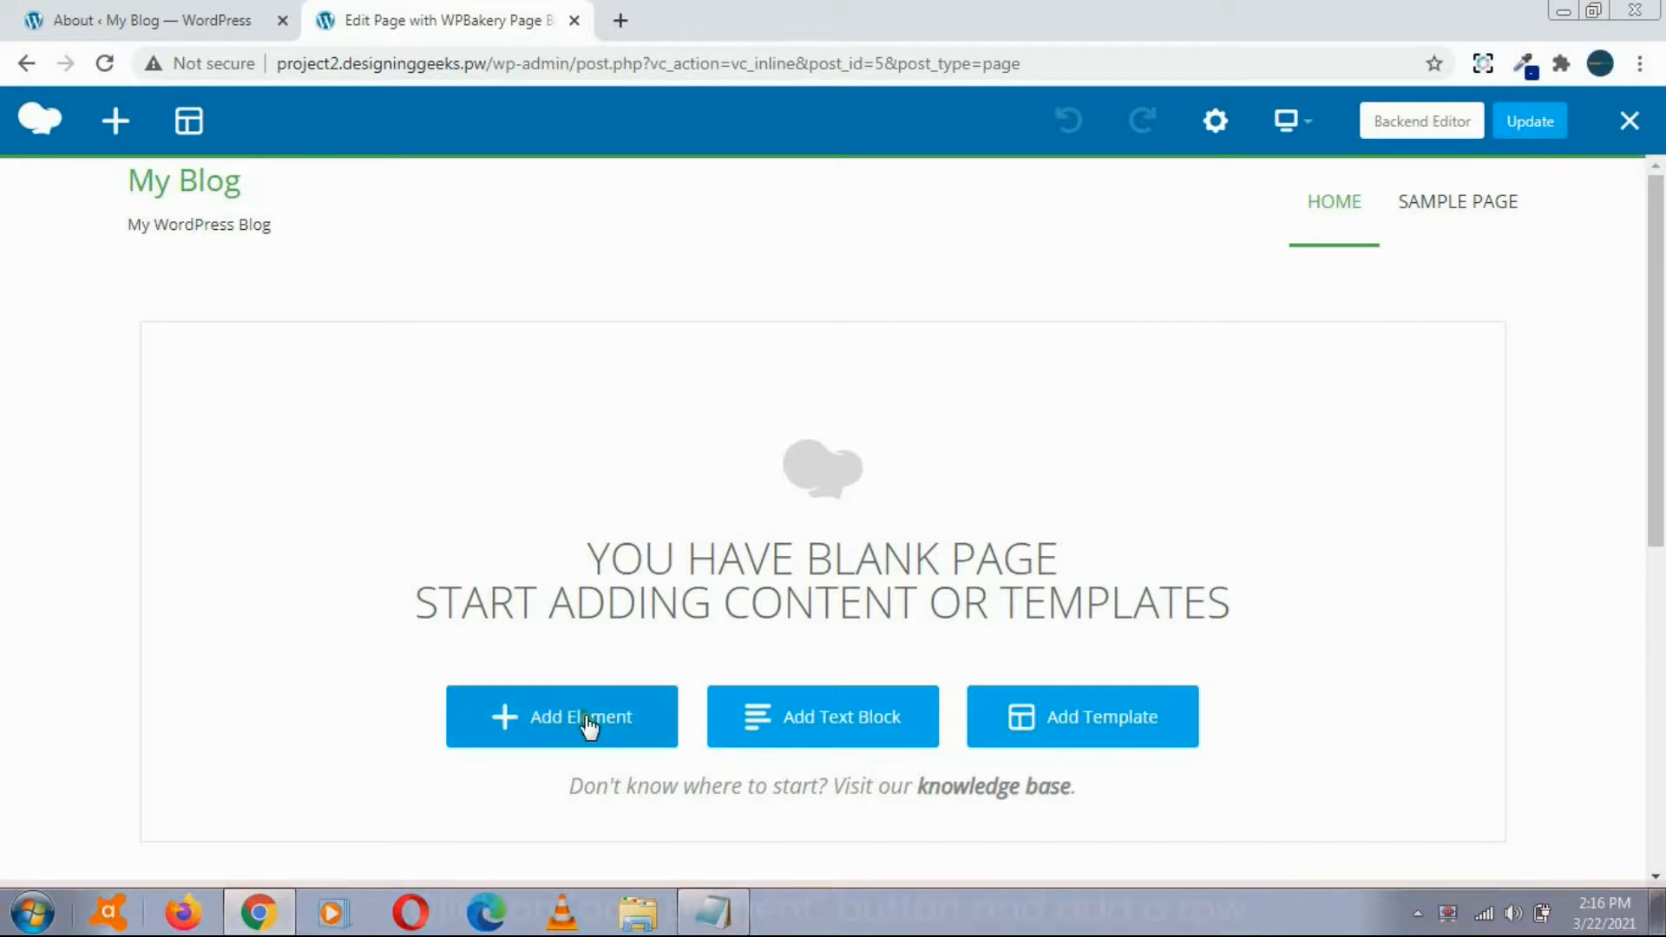
Step: Add a Row element to the blank page and open that row's settings
click(576, 717)
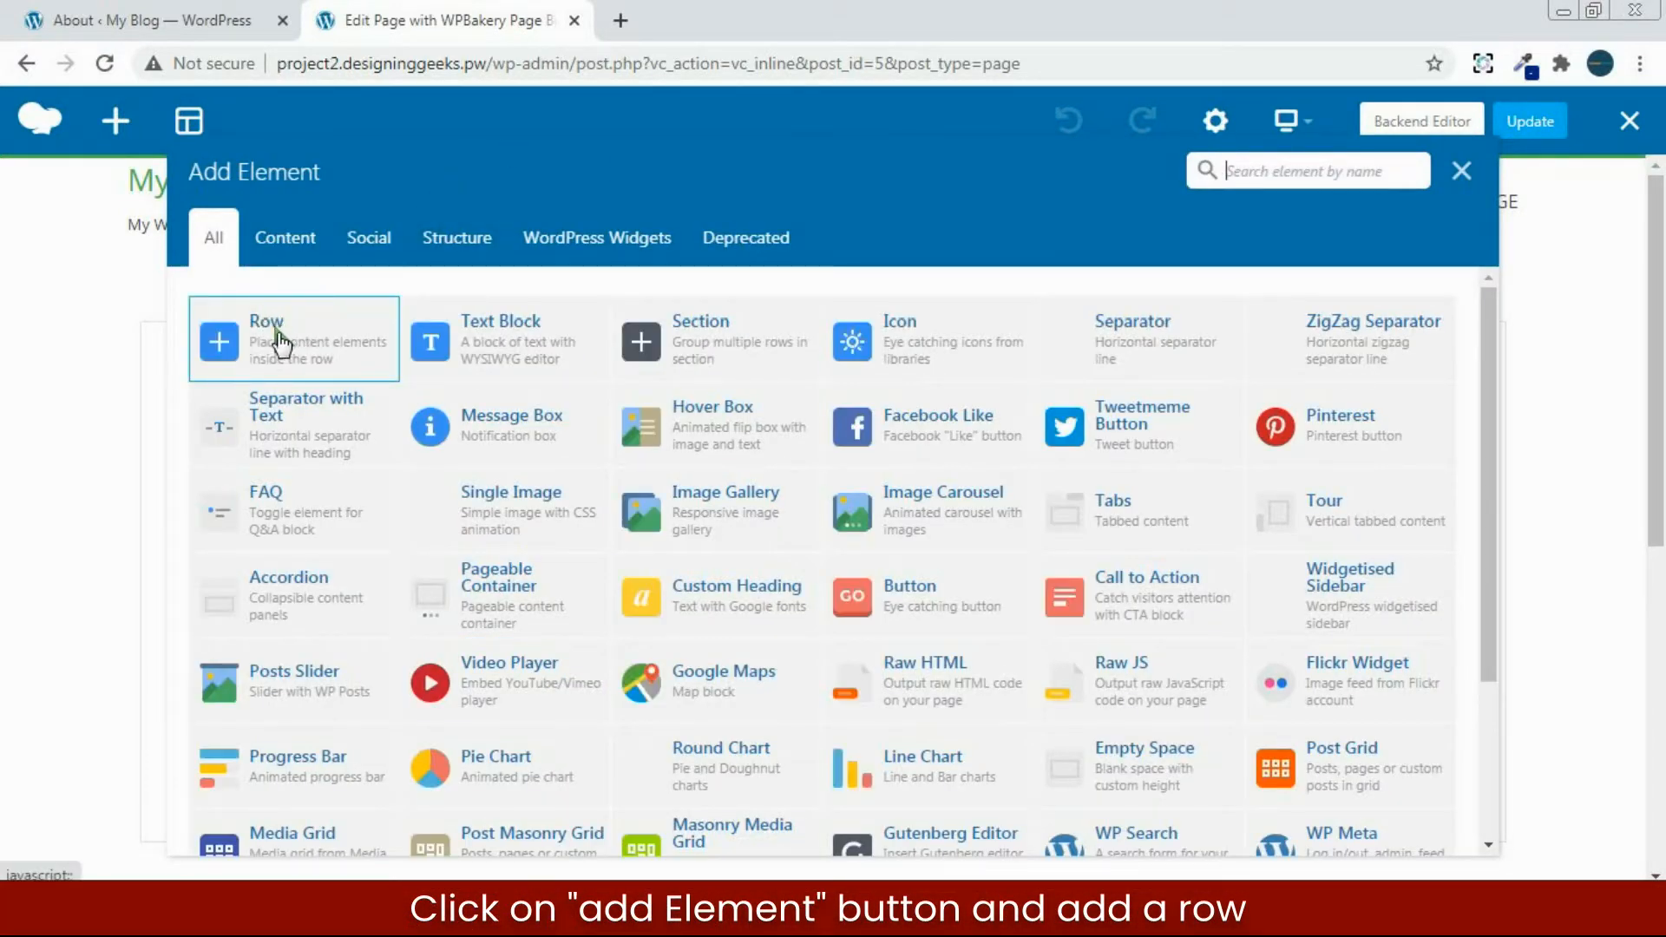
click(275, 334)
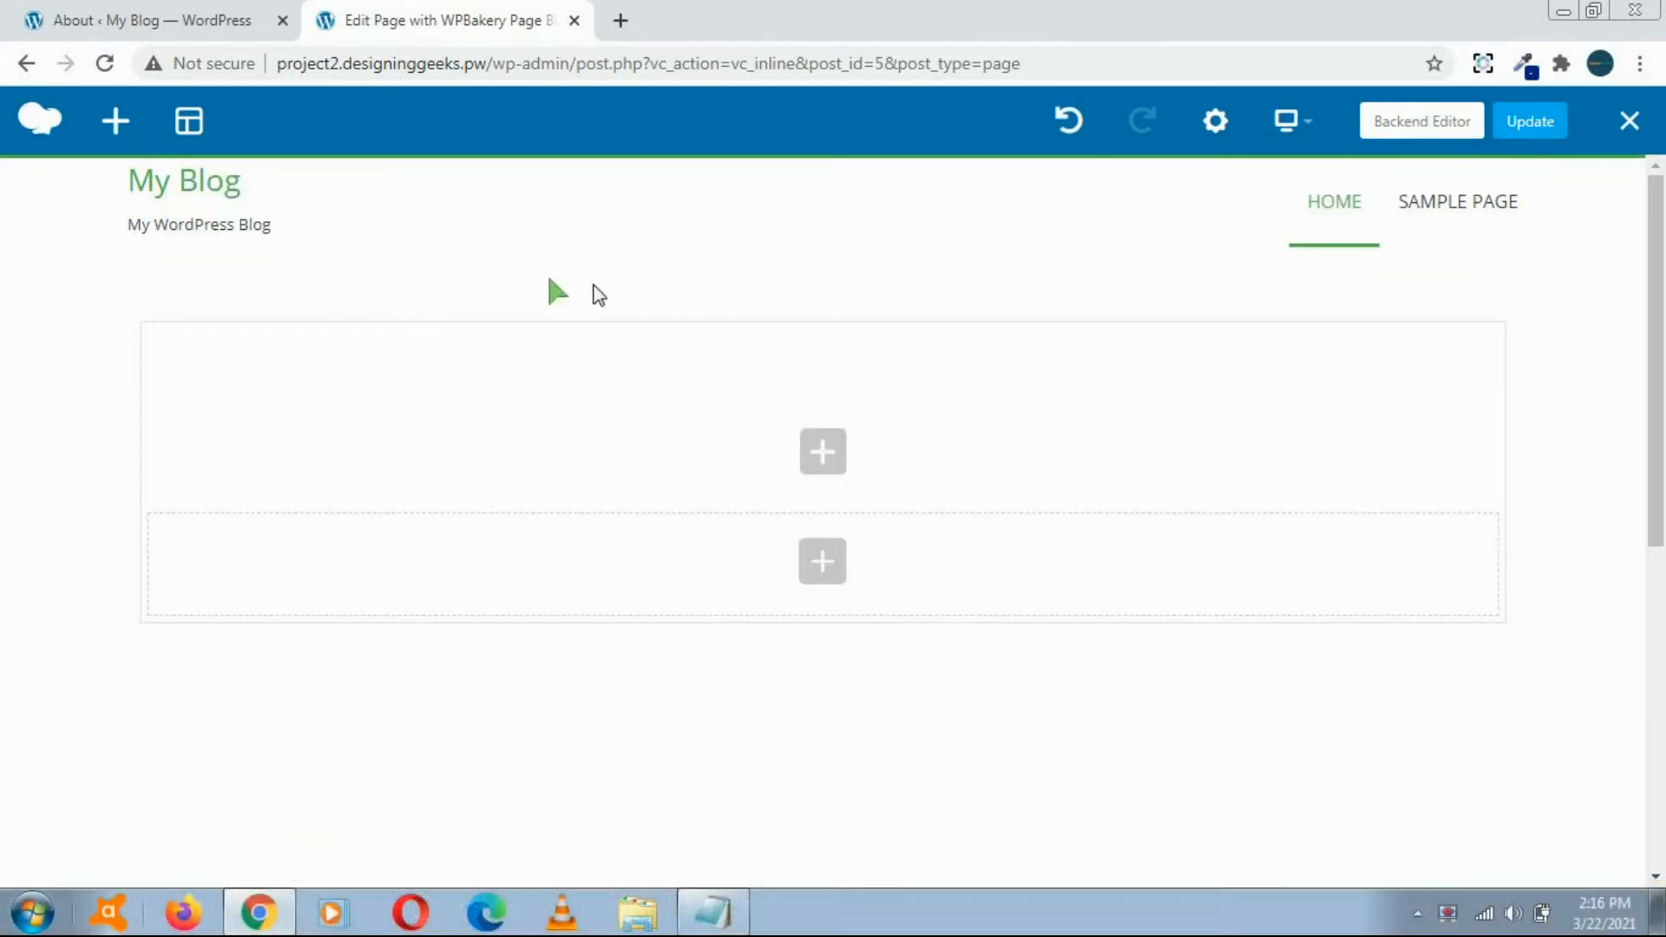
mouse_move(857, 471)
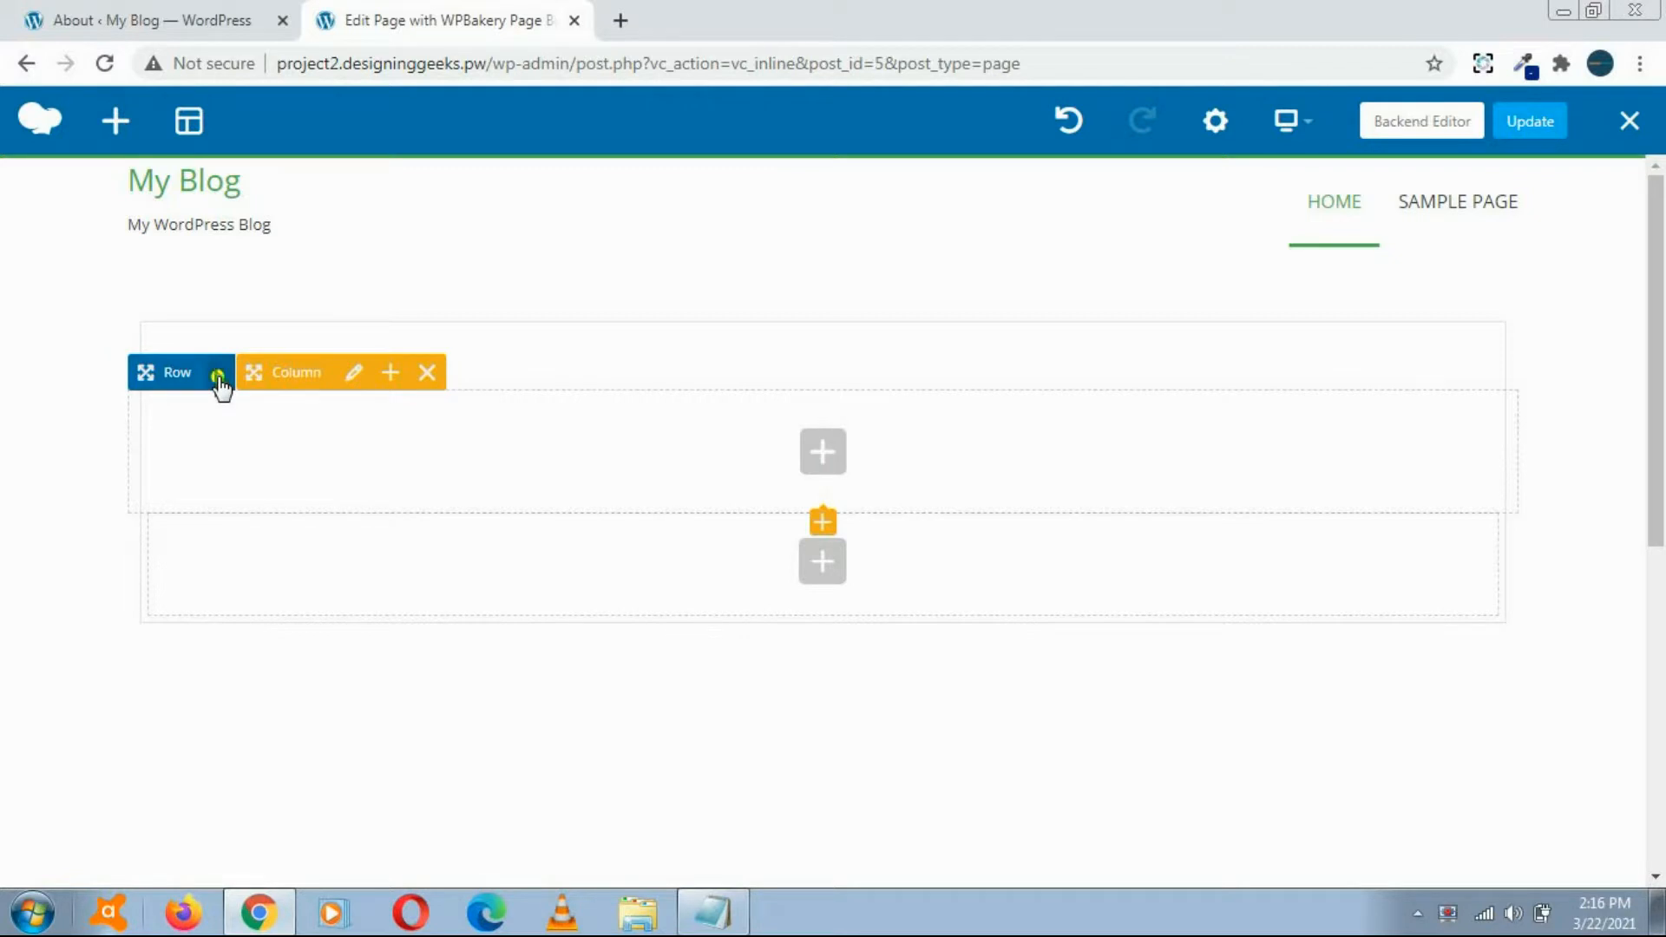
mouse_move(217, 381)
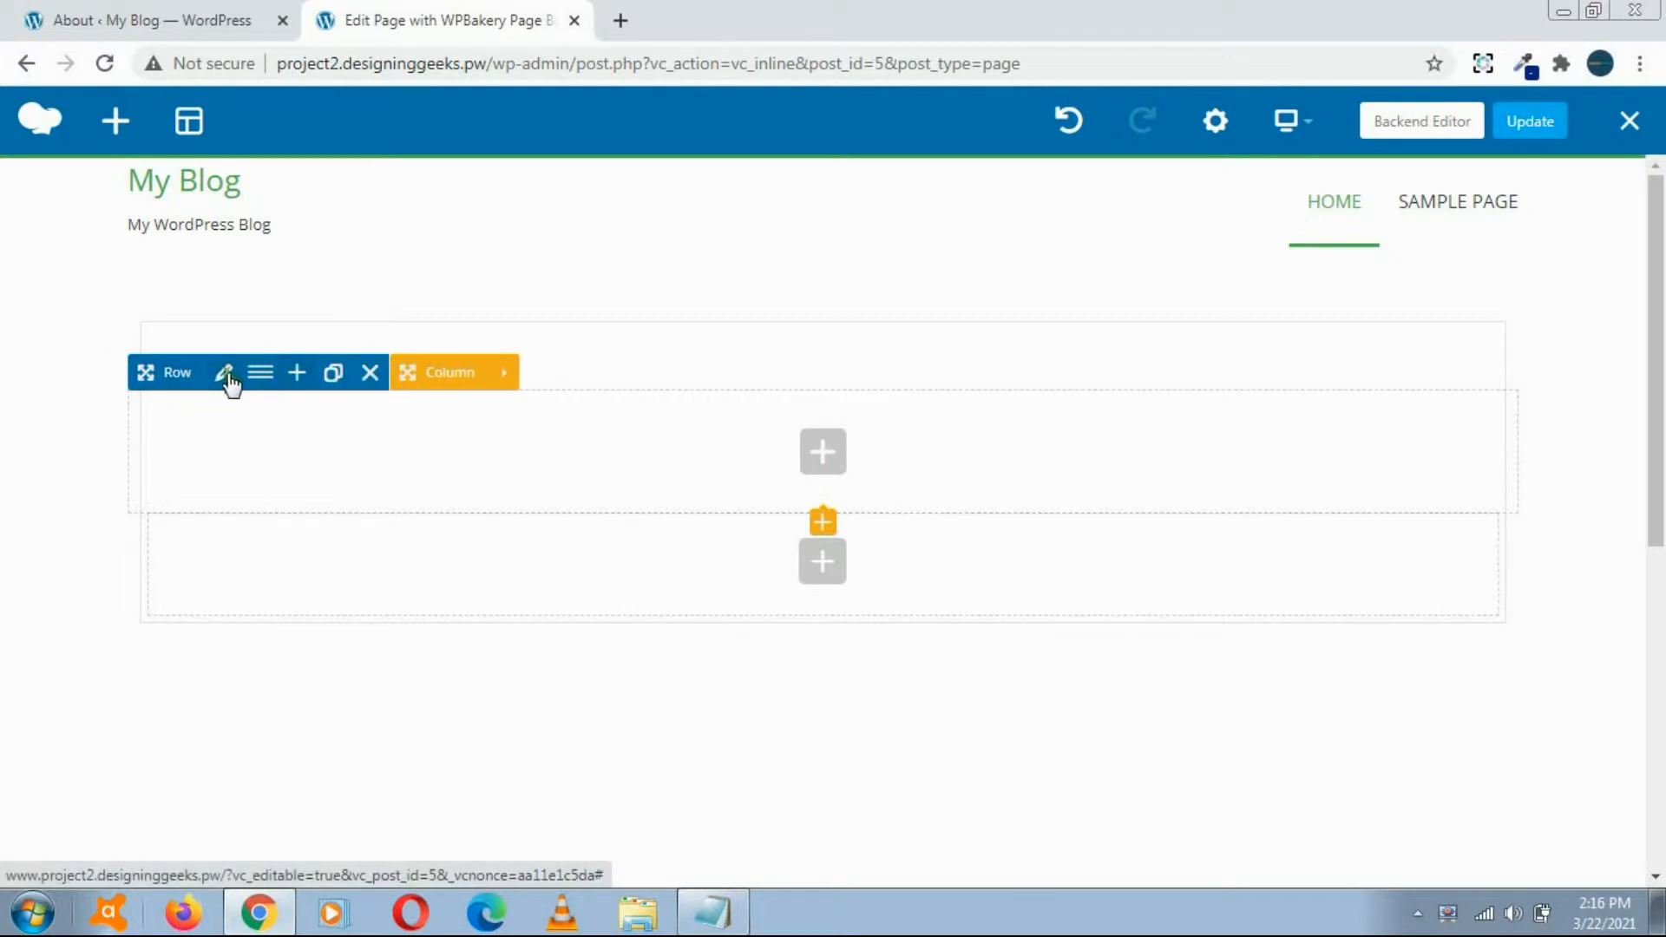
click(225, 378)
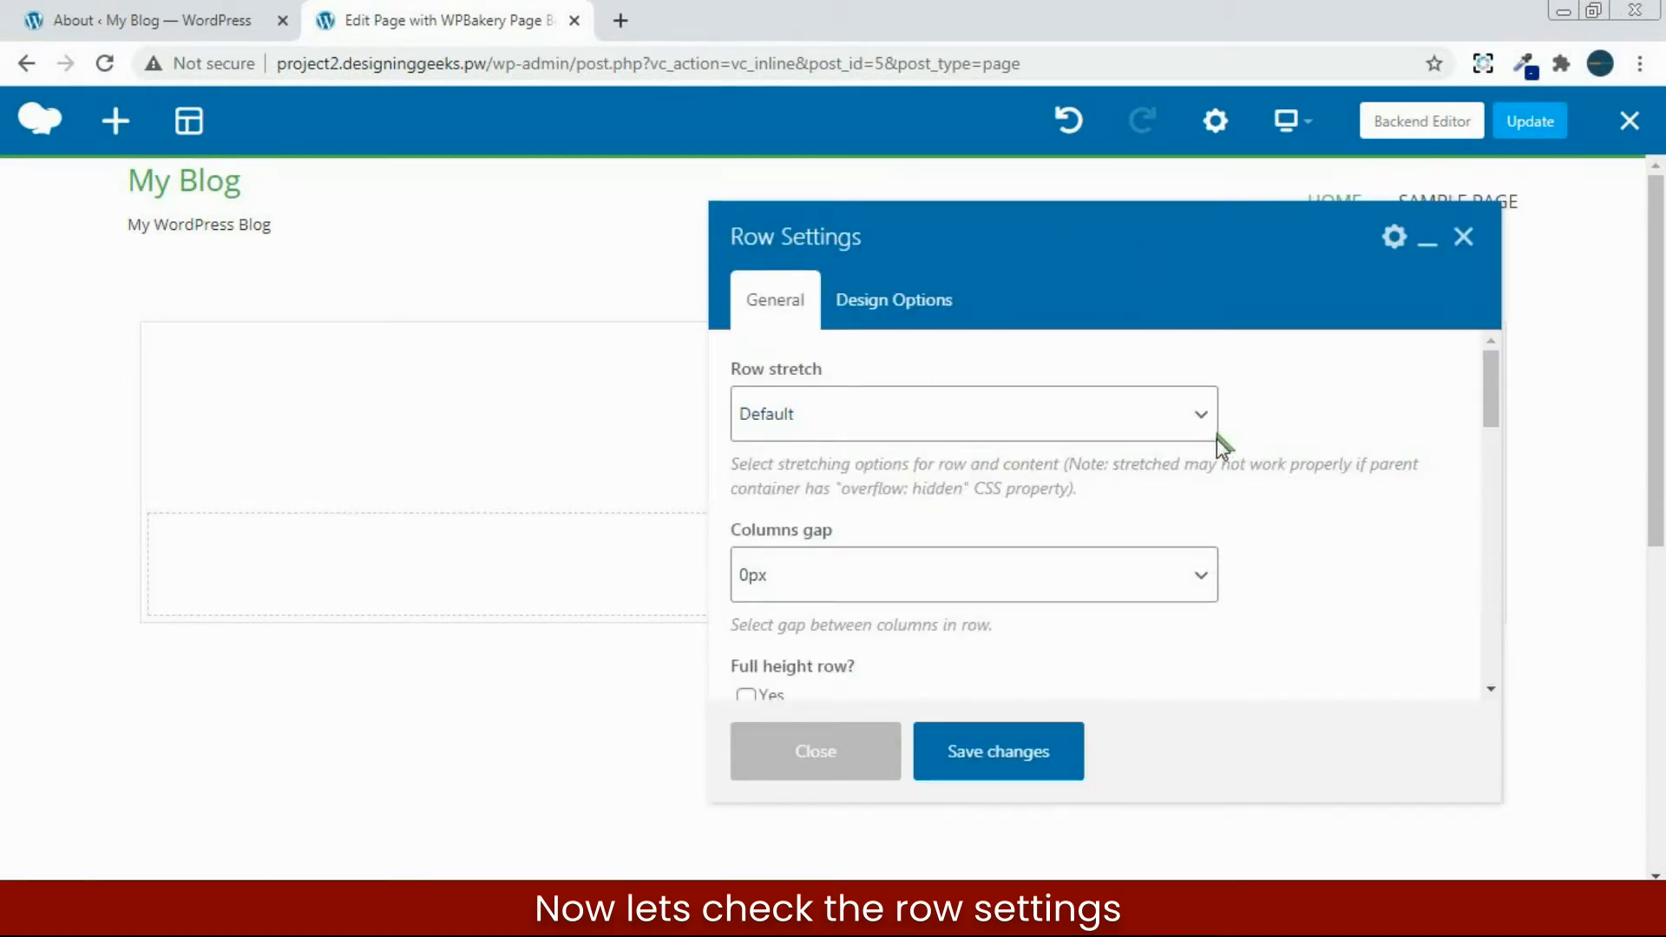
Step: Examine the row's general settings, including the choices for row stretch and content position
click(1186, 414)
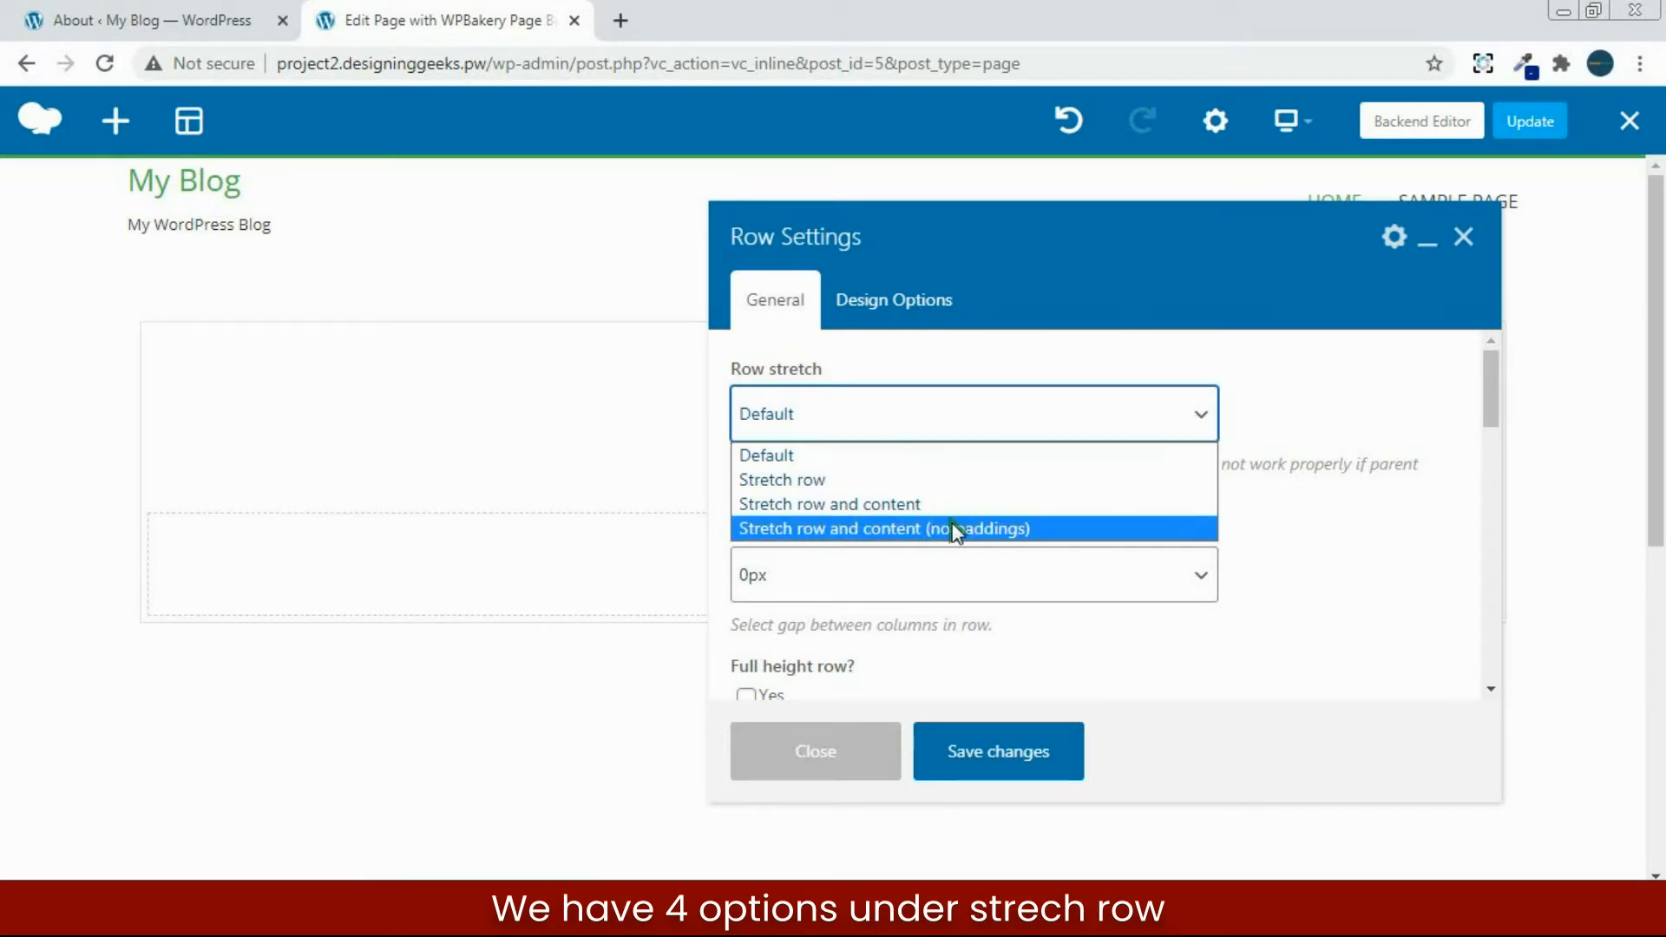
click(1277, 500)
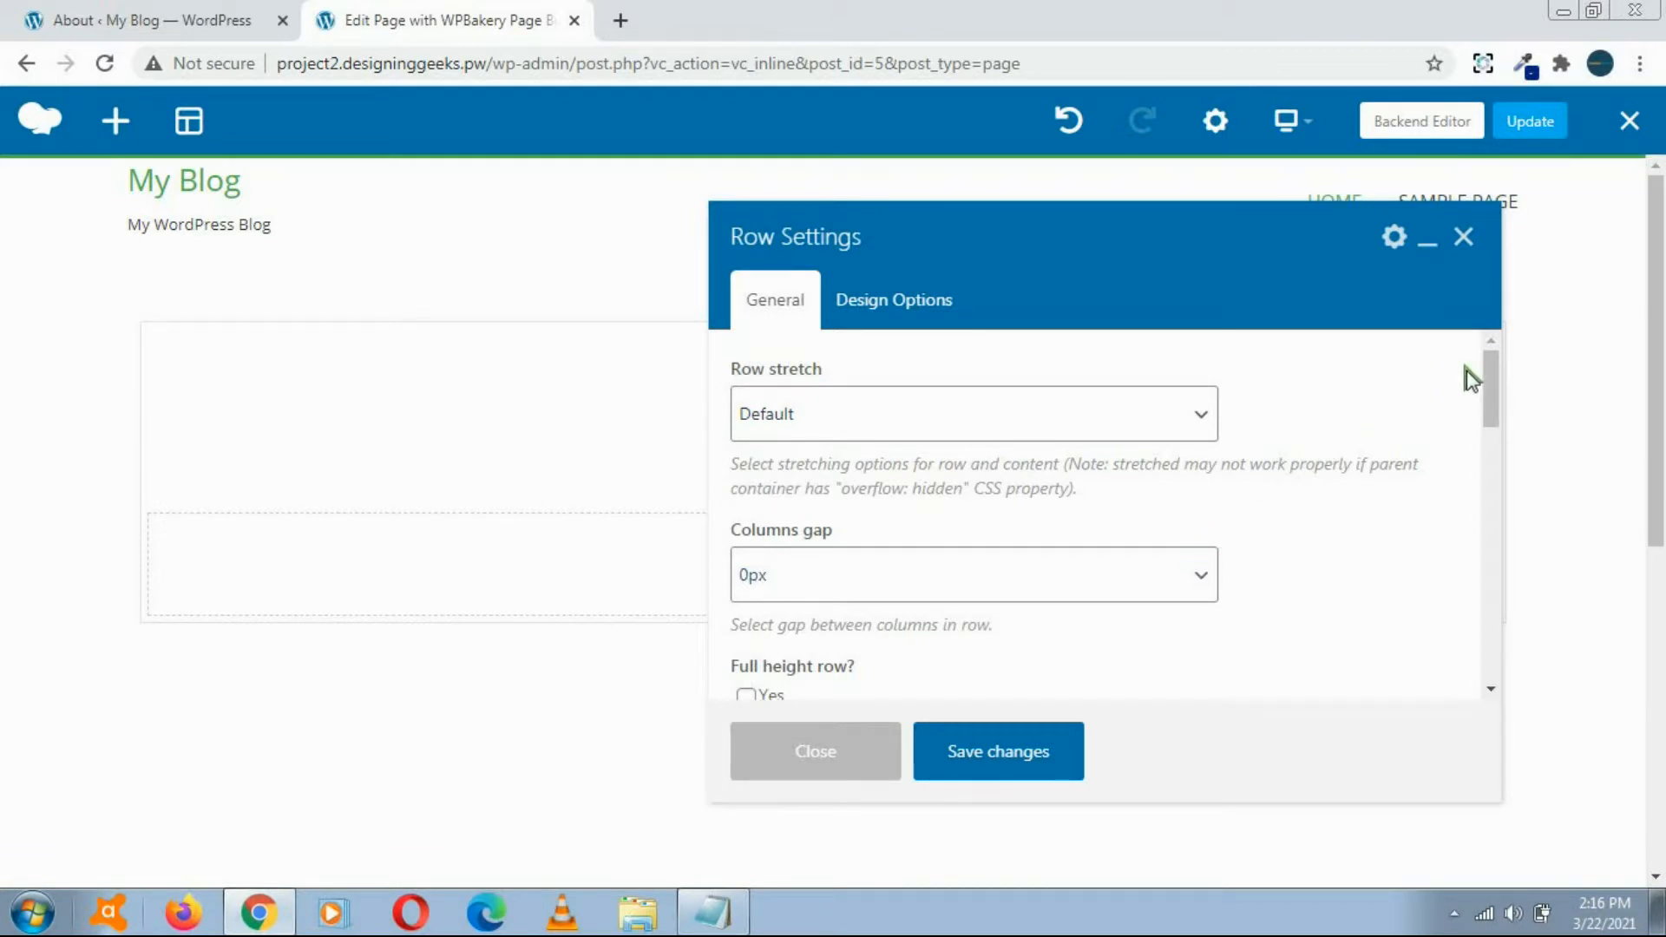
drag(1493, 375, 1493, 410)
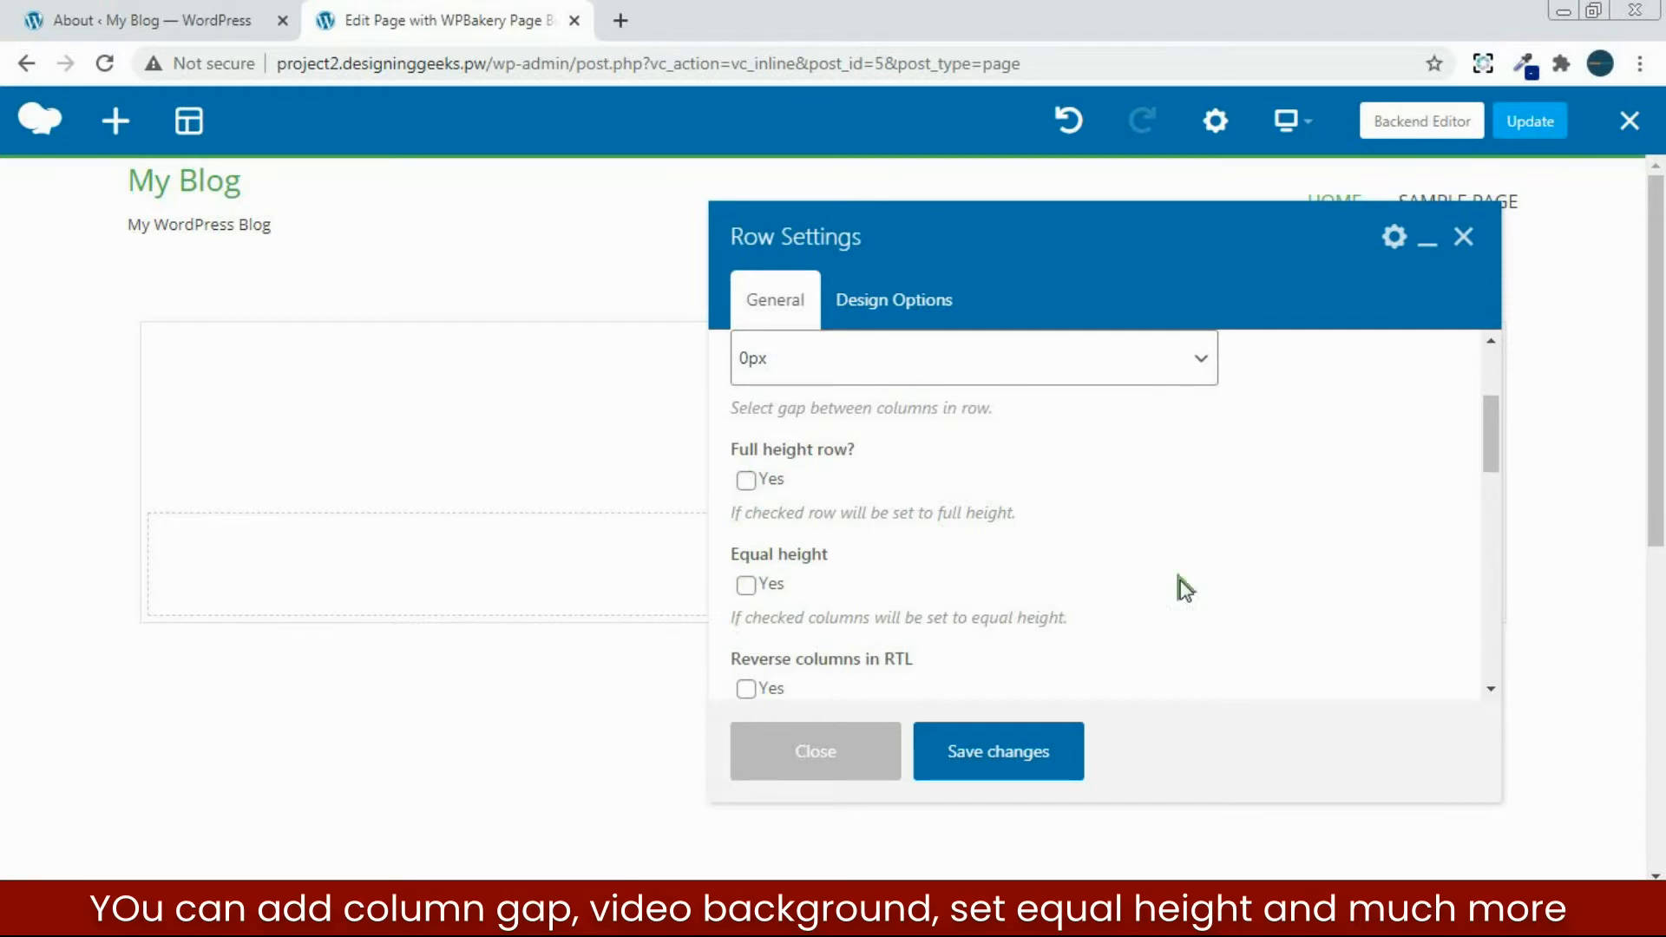
drag(1490, 420, 1480, 479)
click(1187, 531)
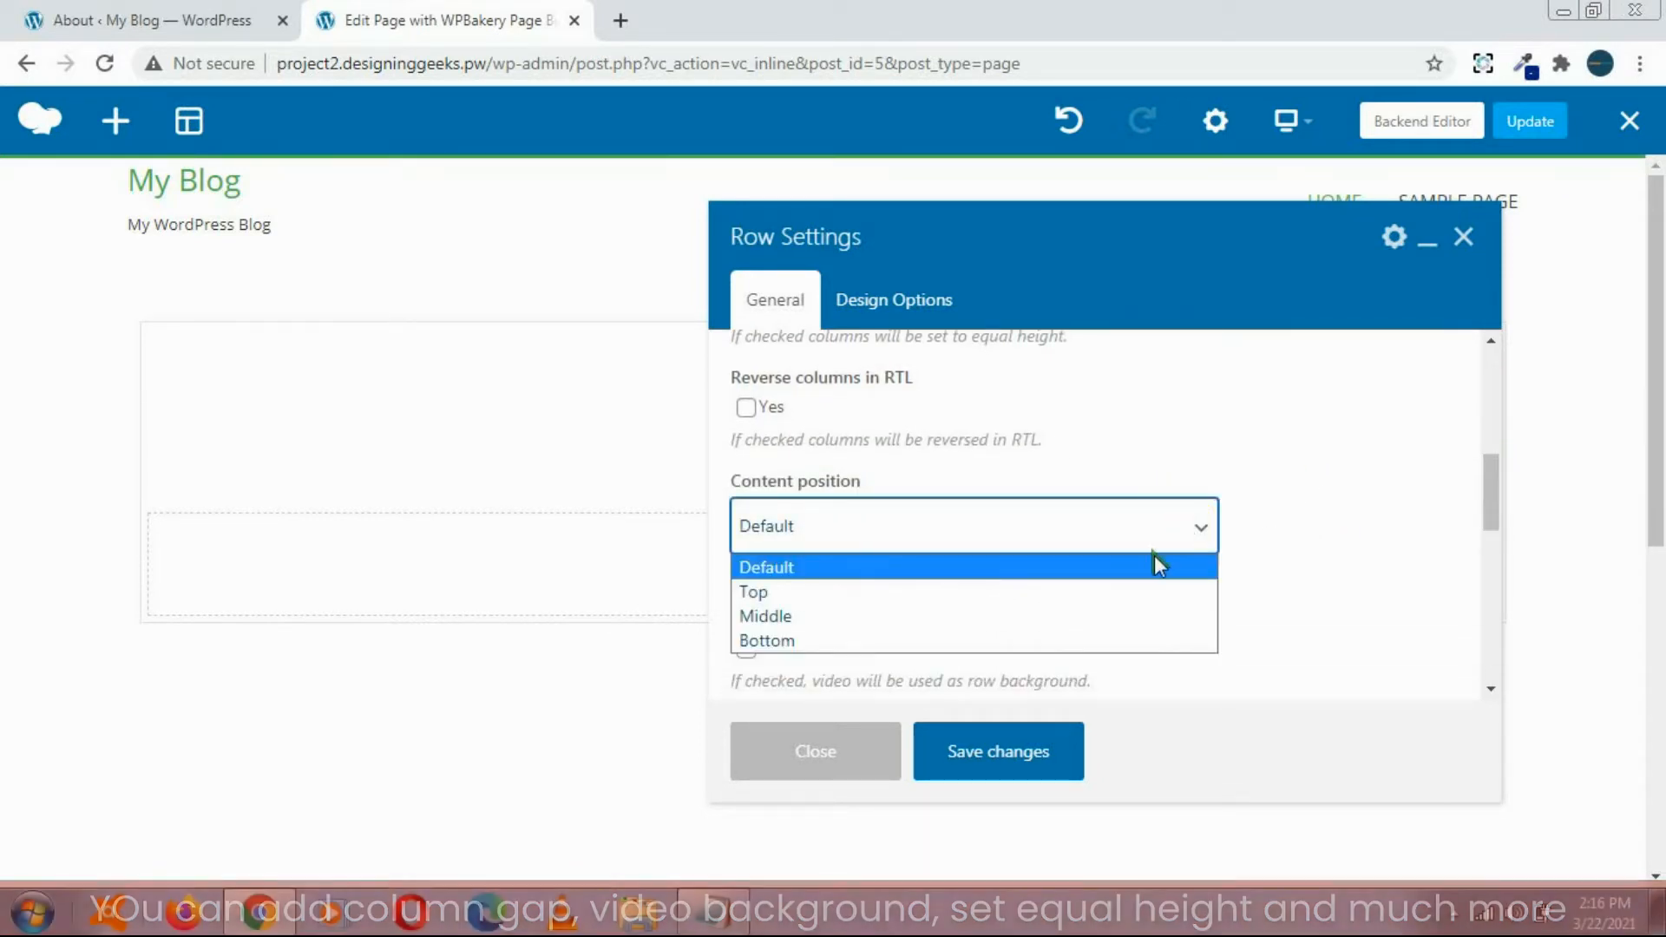
click(1354, 526)
drag(1481, 476, 1461, 313)
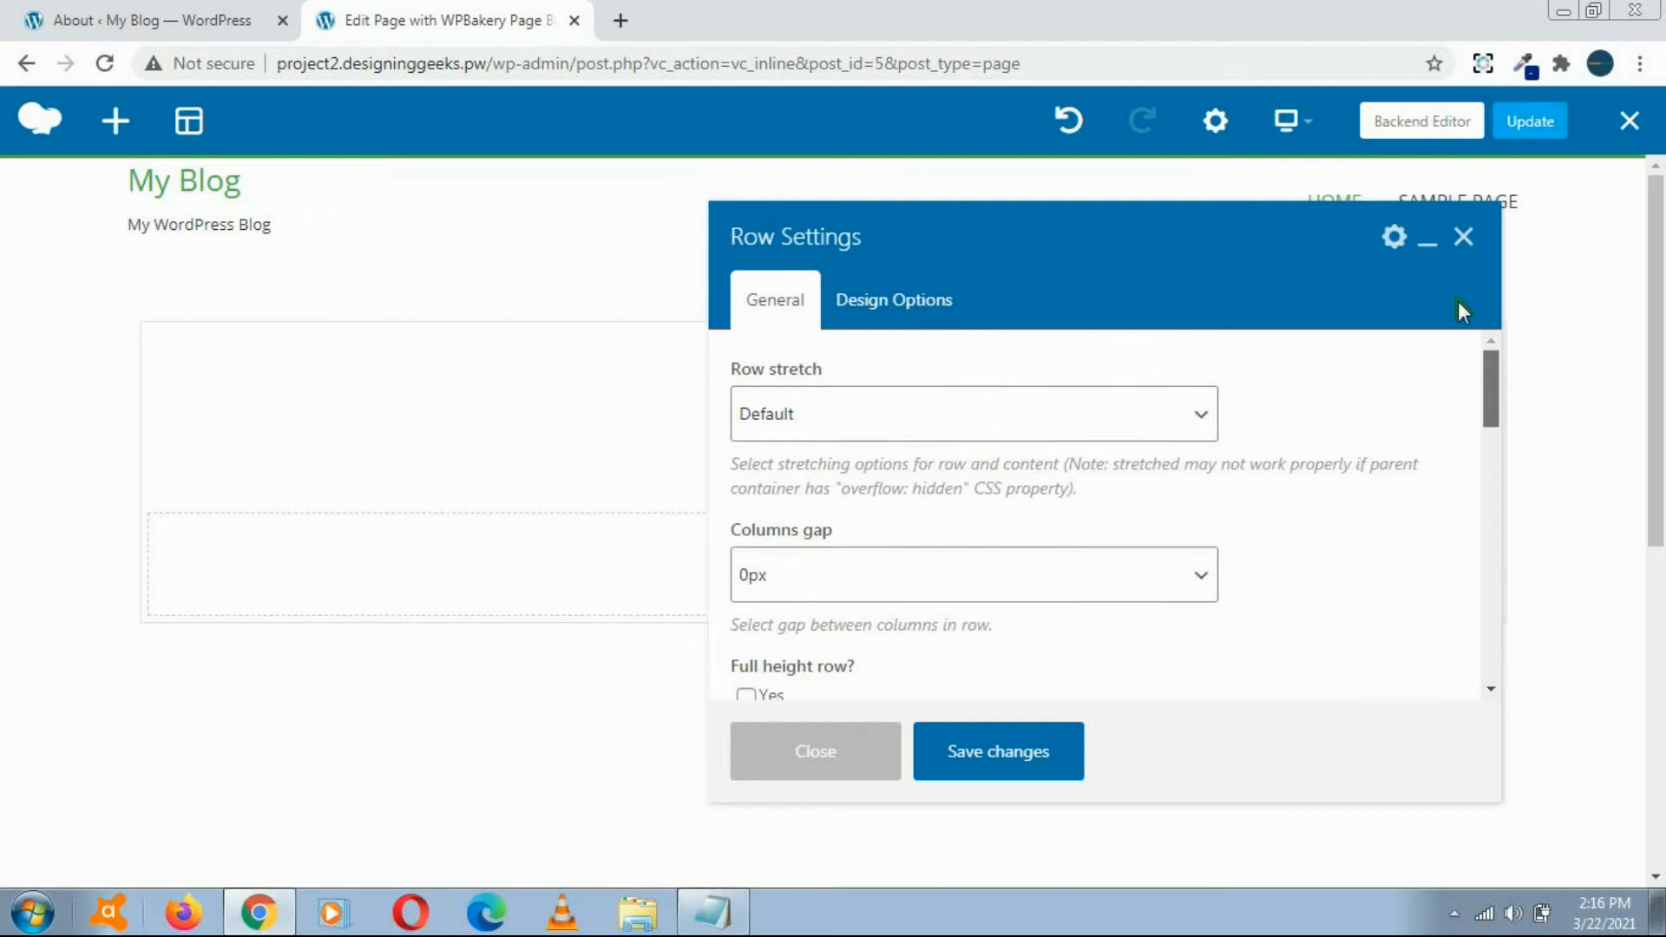
Step: Set the row's background color to a medium blue in its design options and save the changes
click(878, 309)
drag(1490, 381, 1486, 453)
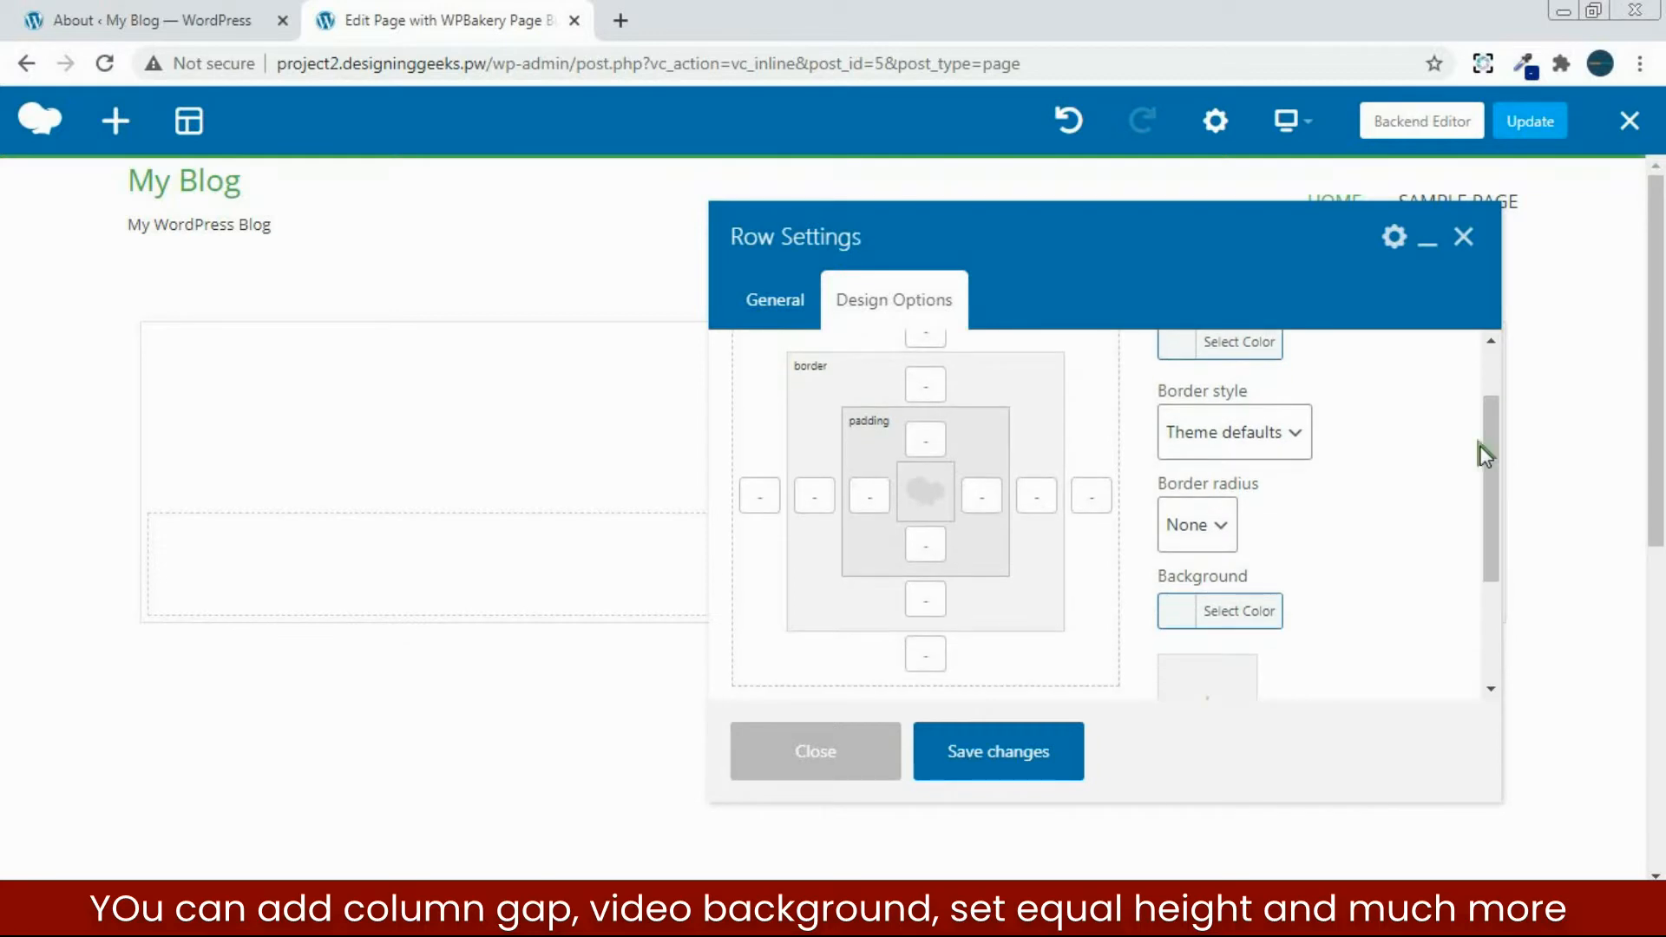
click(1180, 626)
drag(1486, 413, 1488, 487)
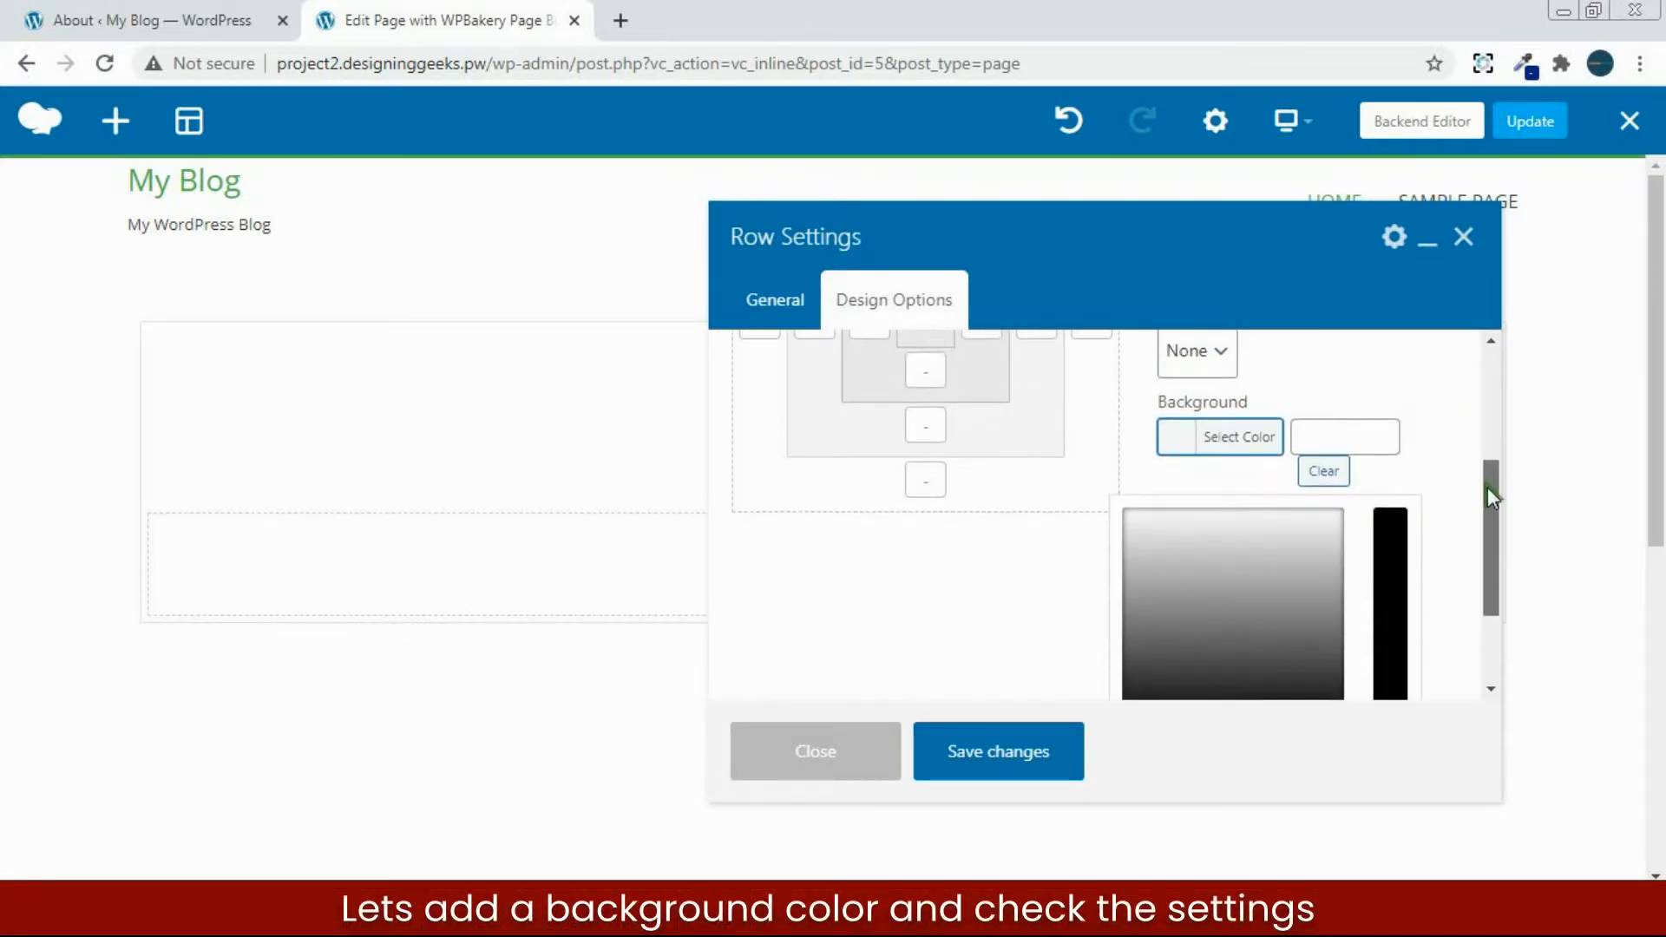
click(1200, 581)
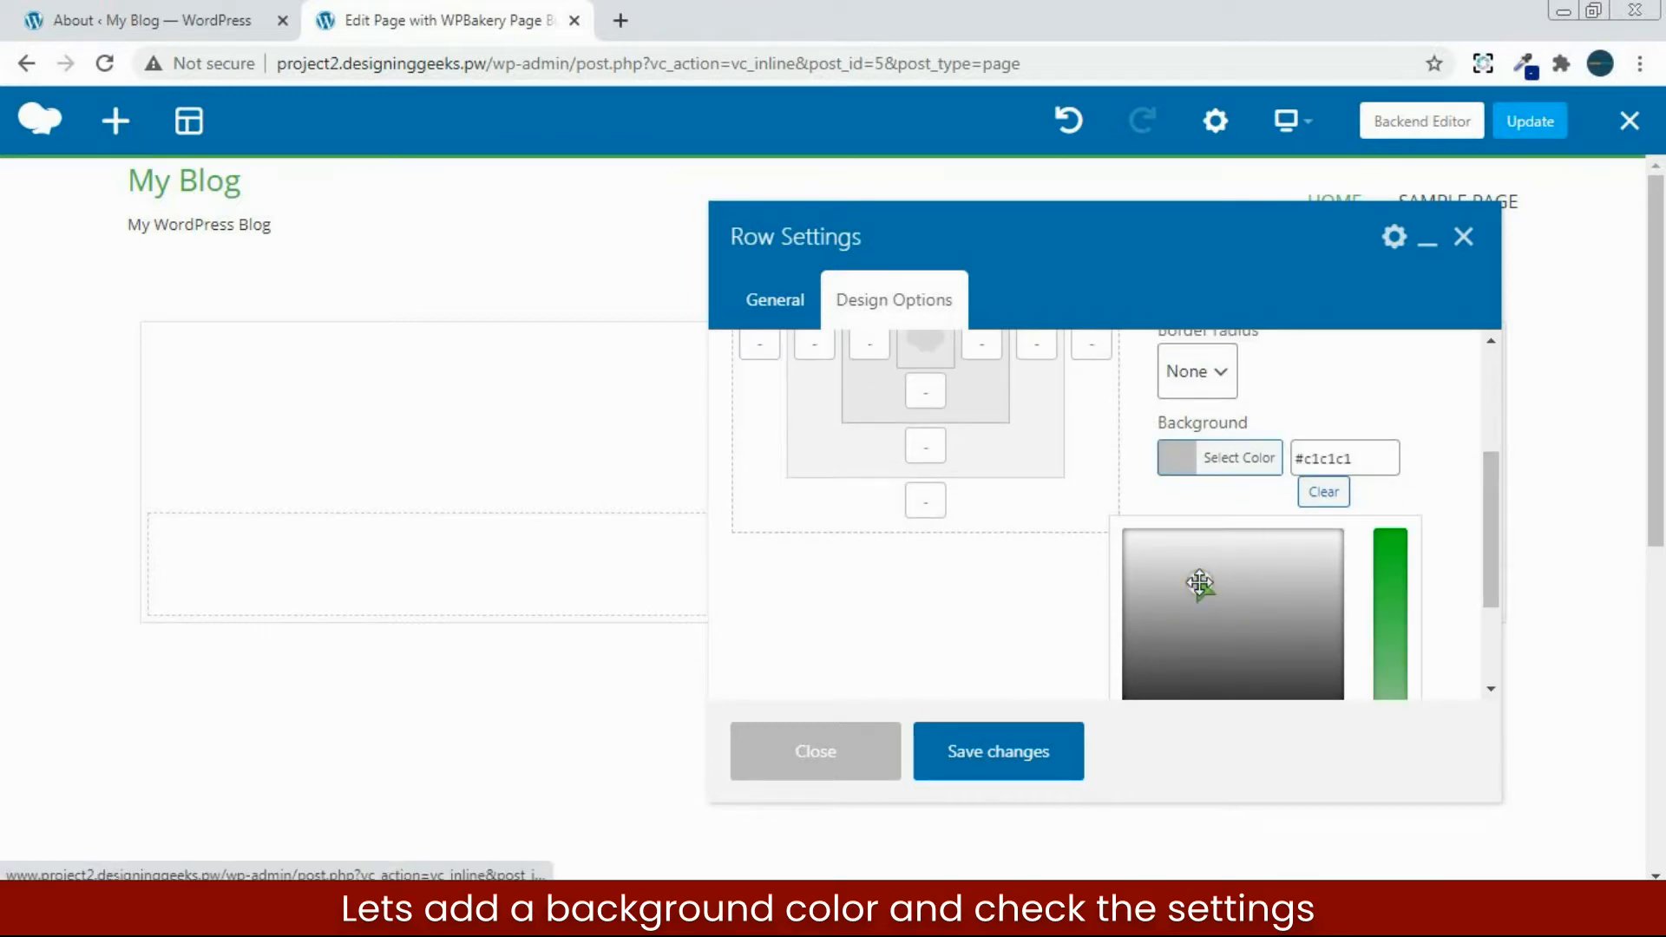
drag(1484, 478, 1486, 570)
click(1303, 618)
click(1467, 488)
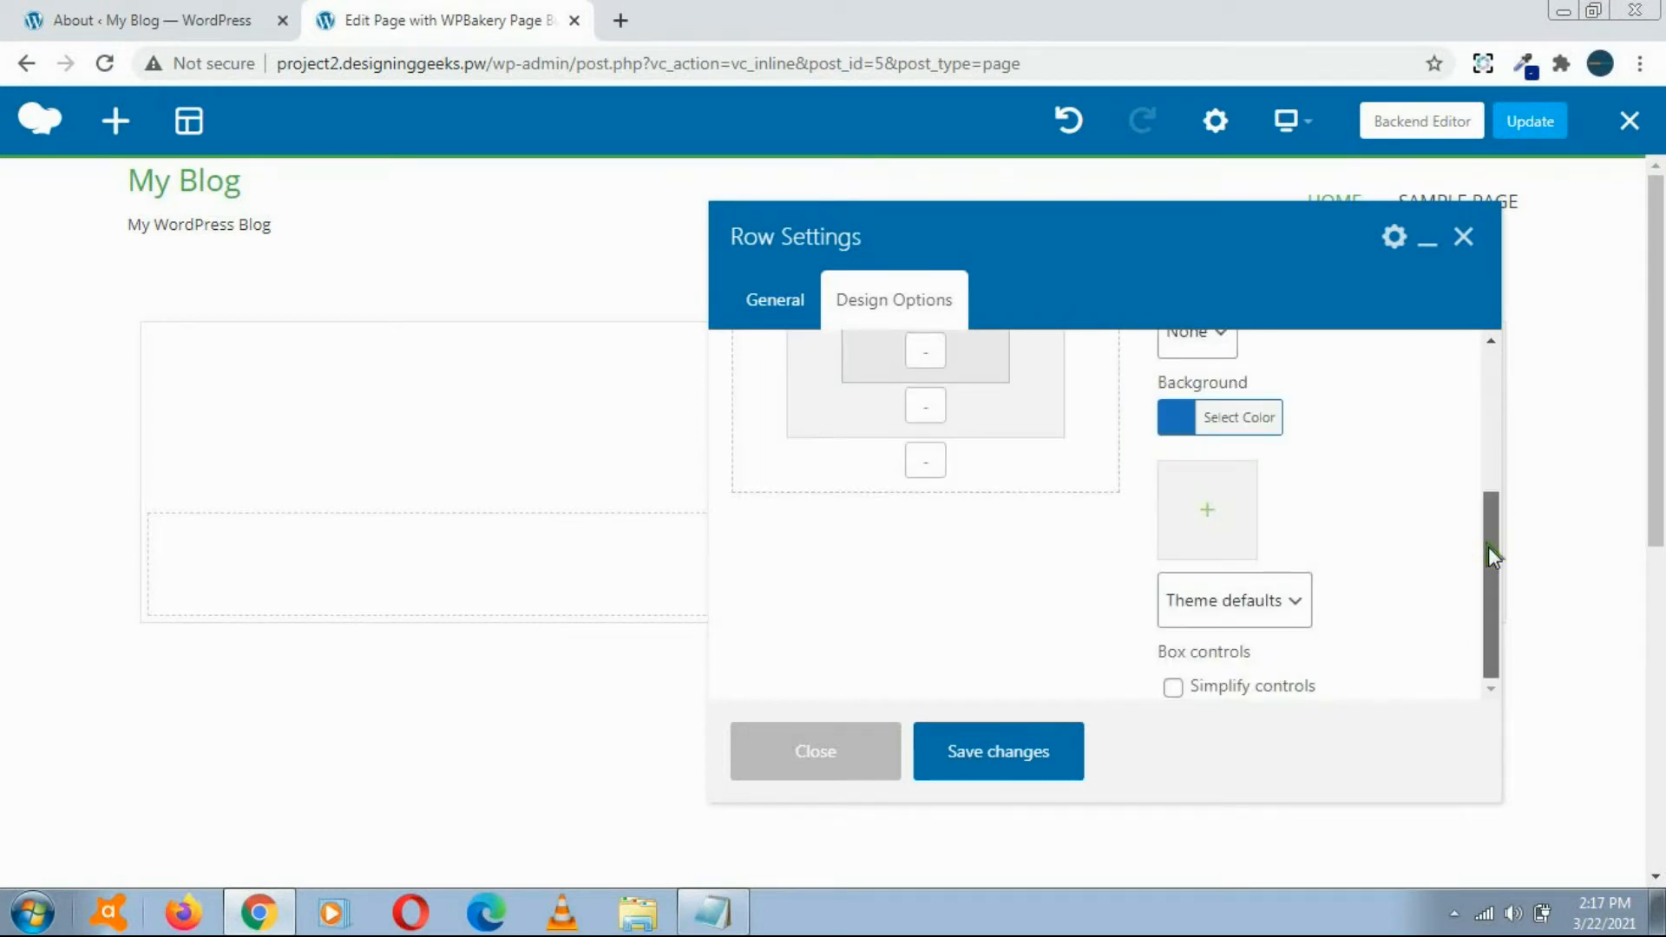
drag(1491, 556, 1490, 408)
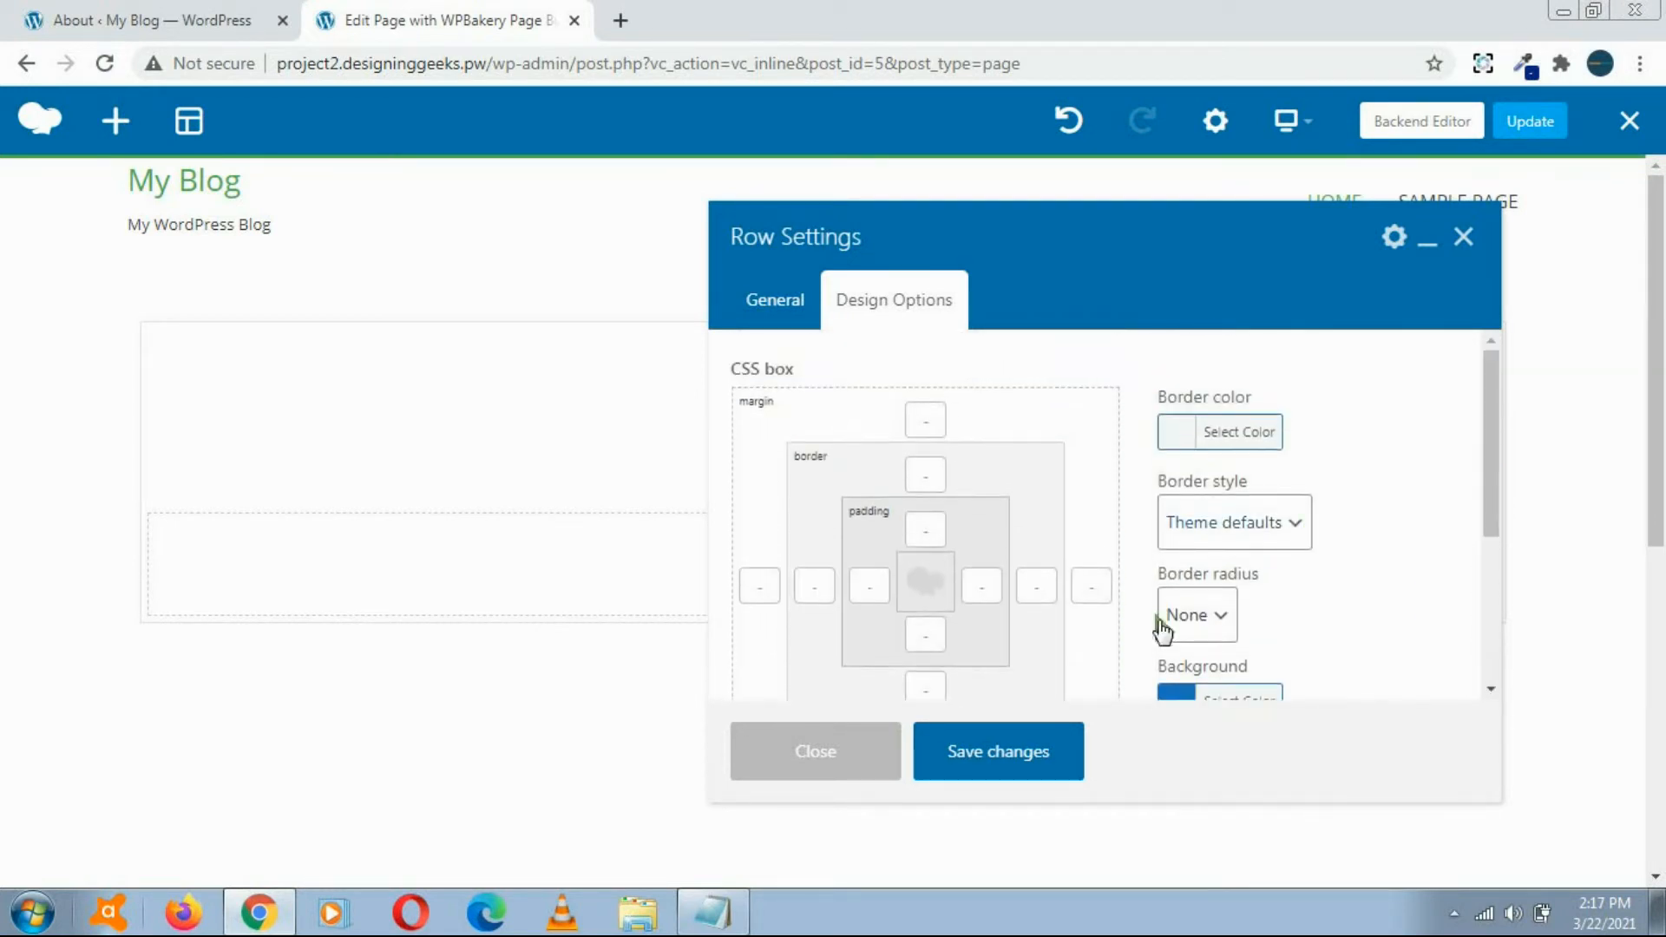
click(1057, 752)
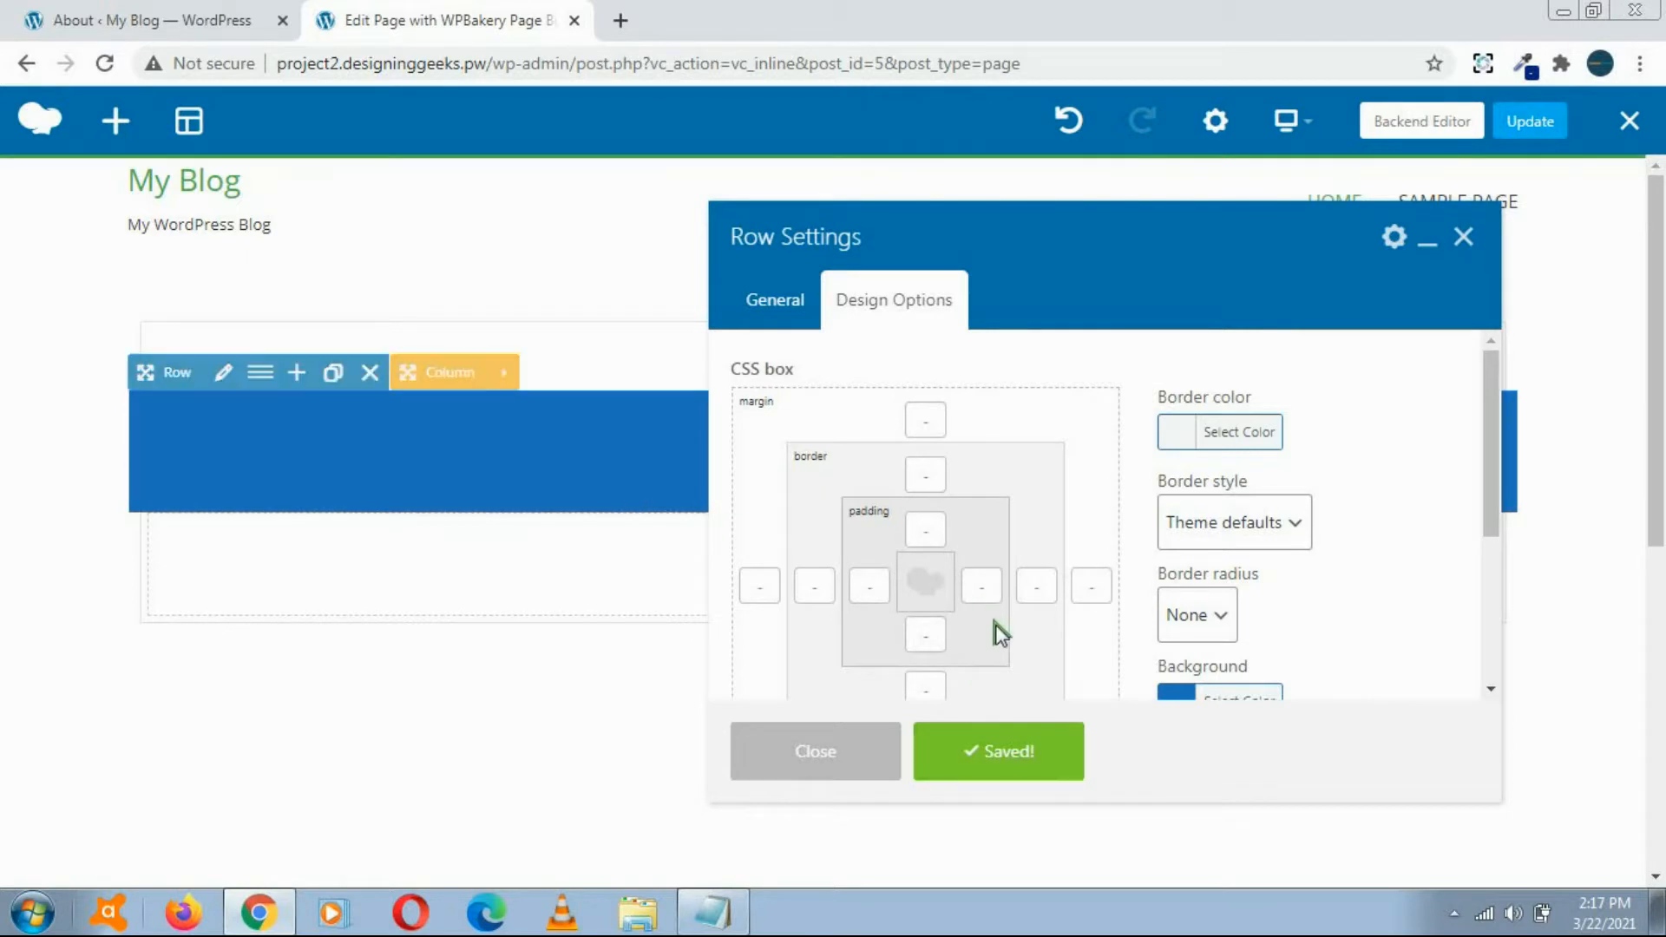
Step: Set the row's top and bottom padding to 50, save the changes and close the row settings
click(926, 528)
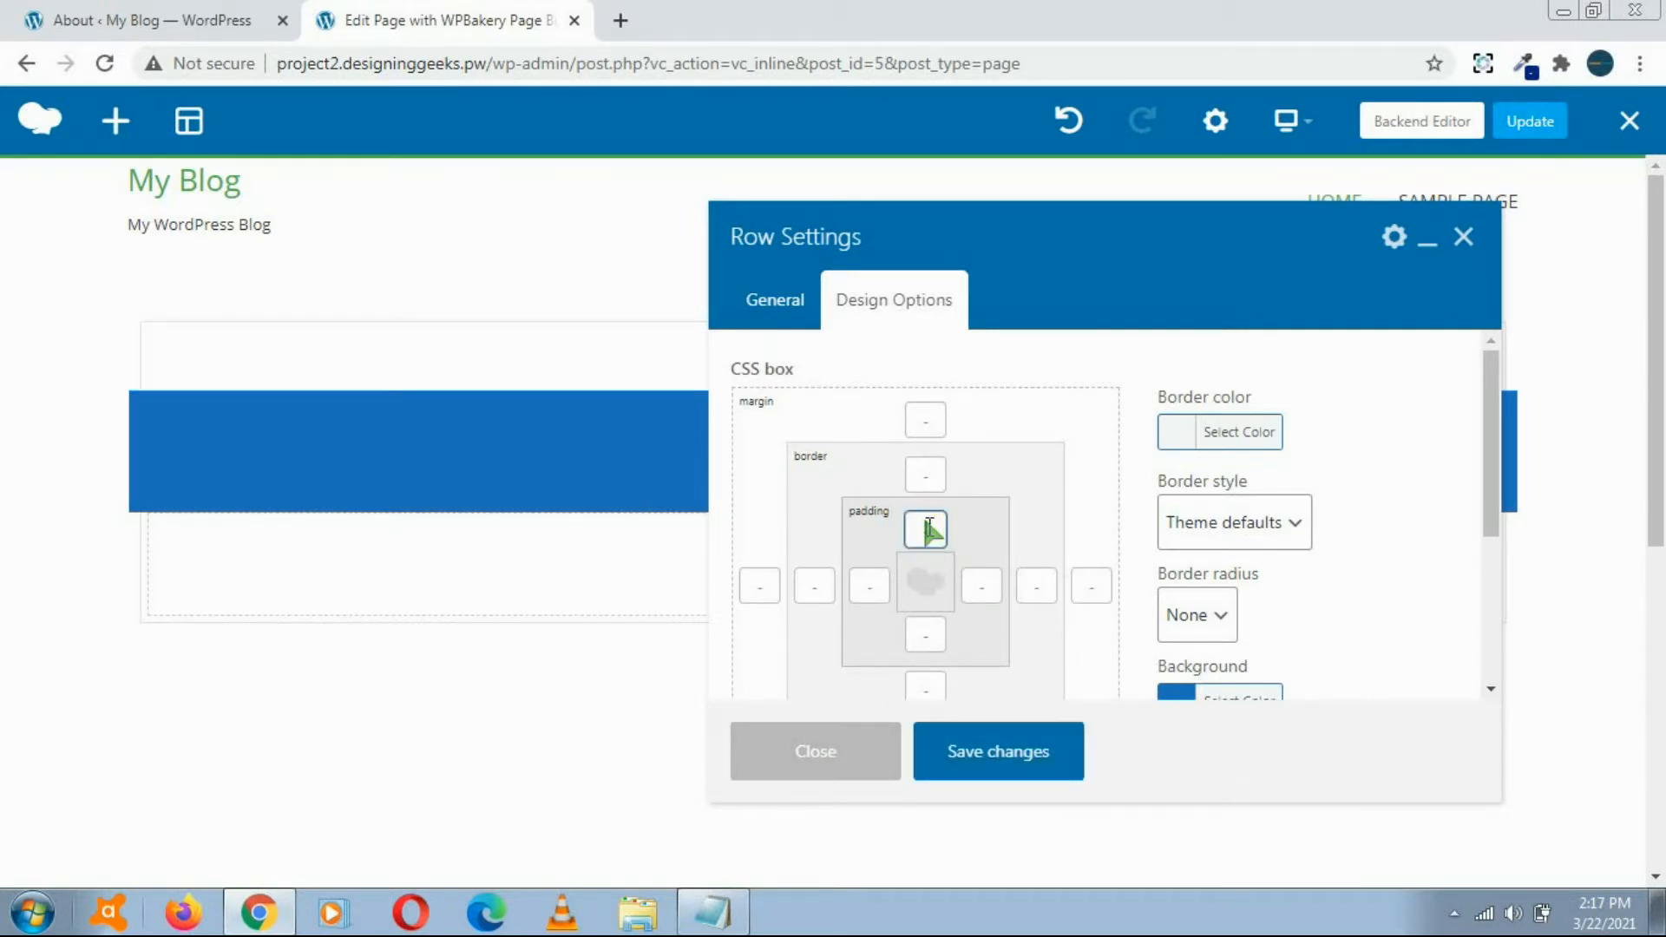
click(922, 636)
text(50)
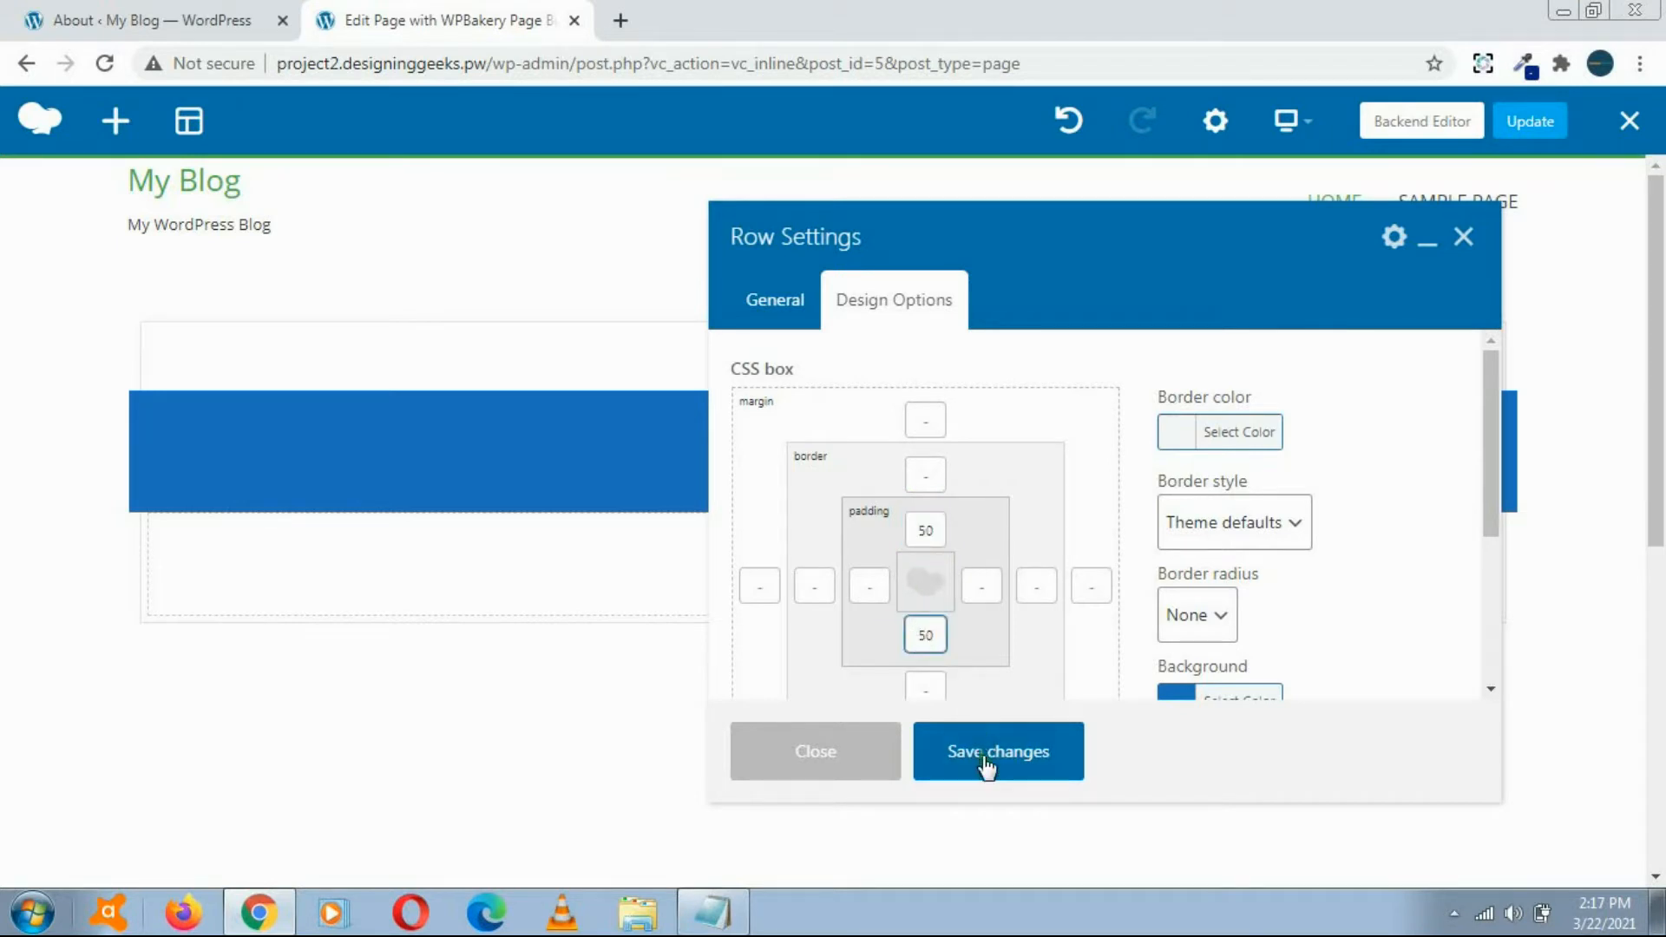
click(981, 760)
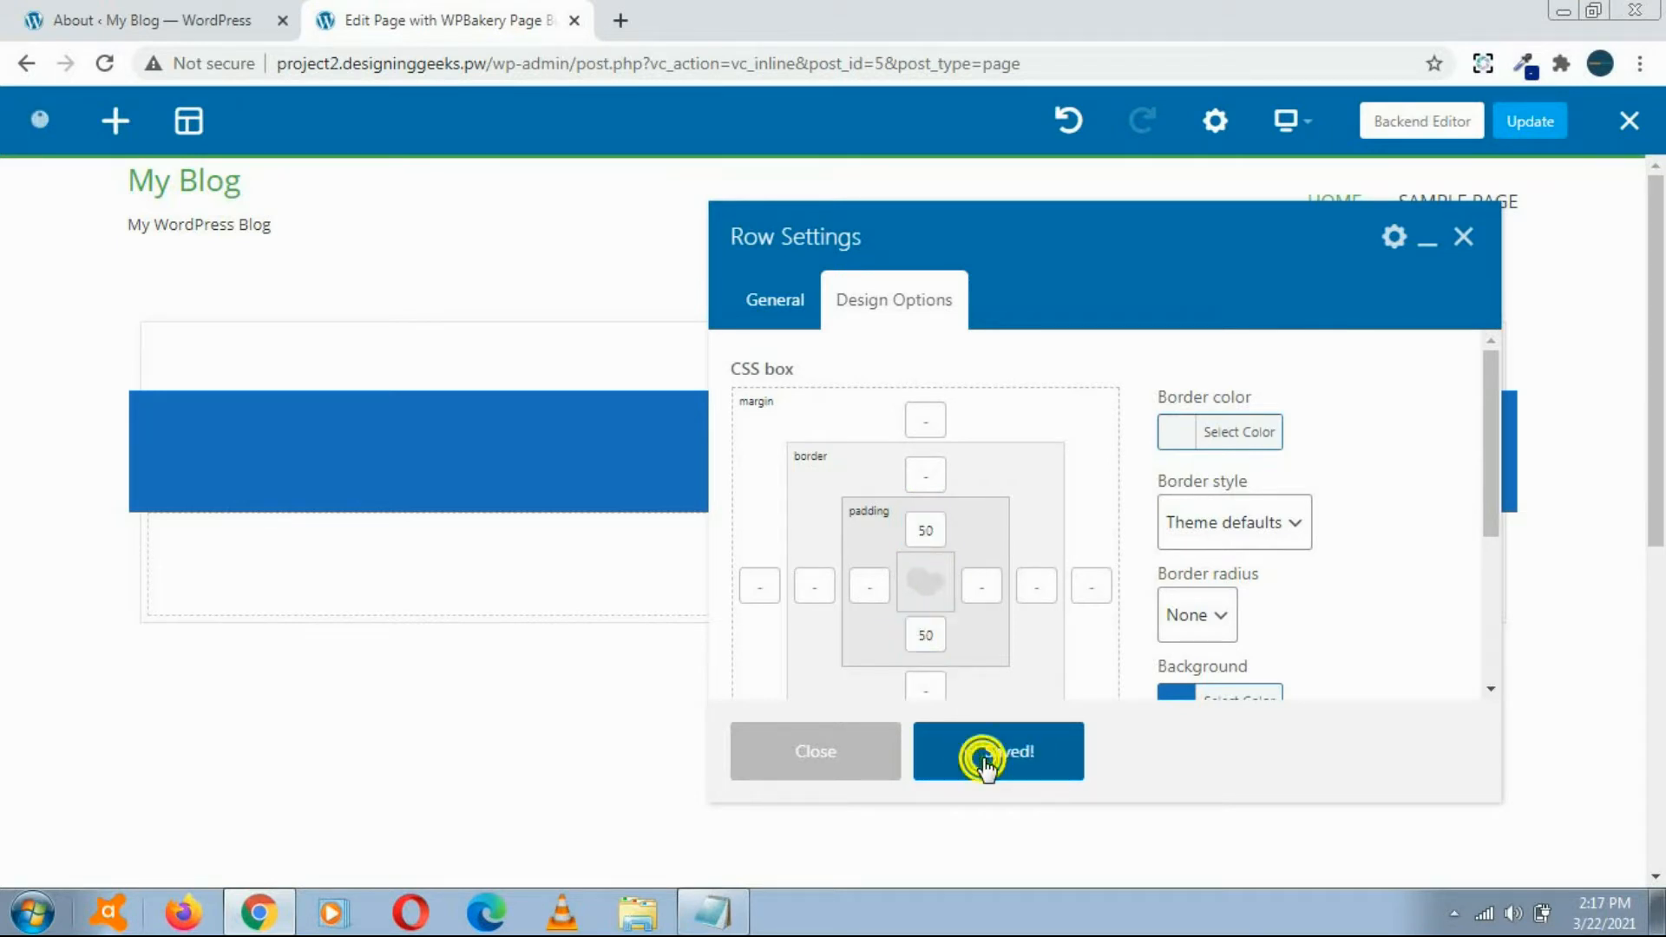
click(840, 767)
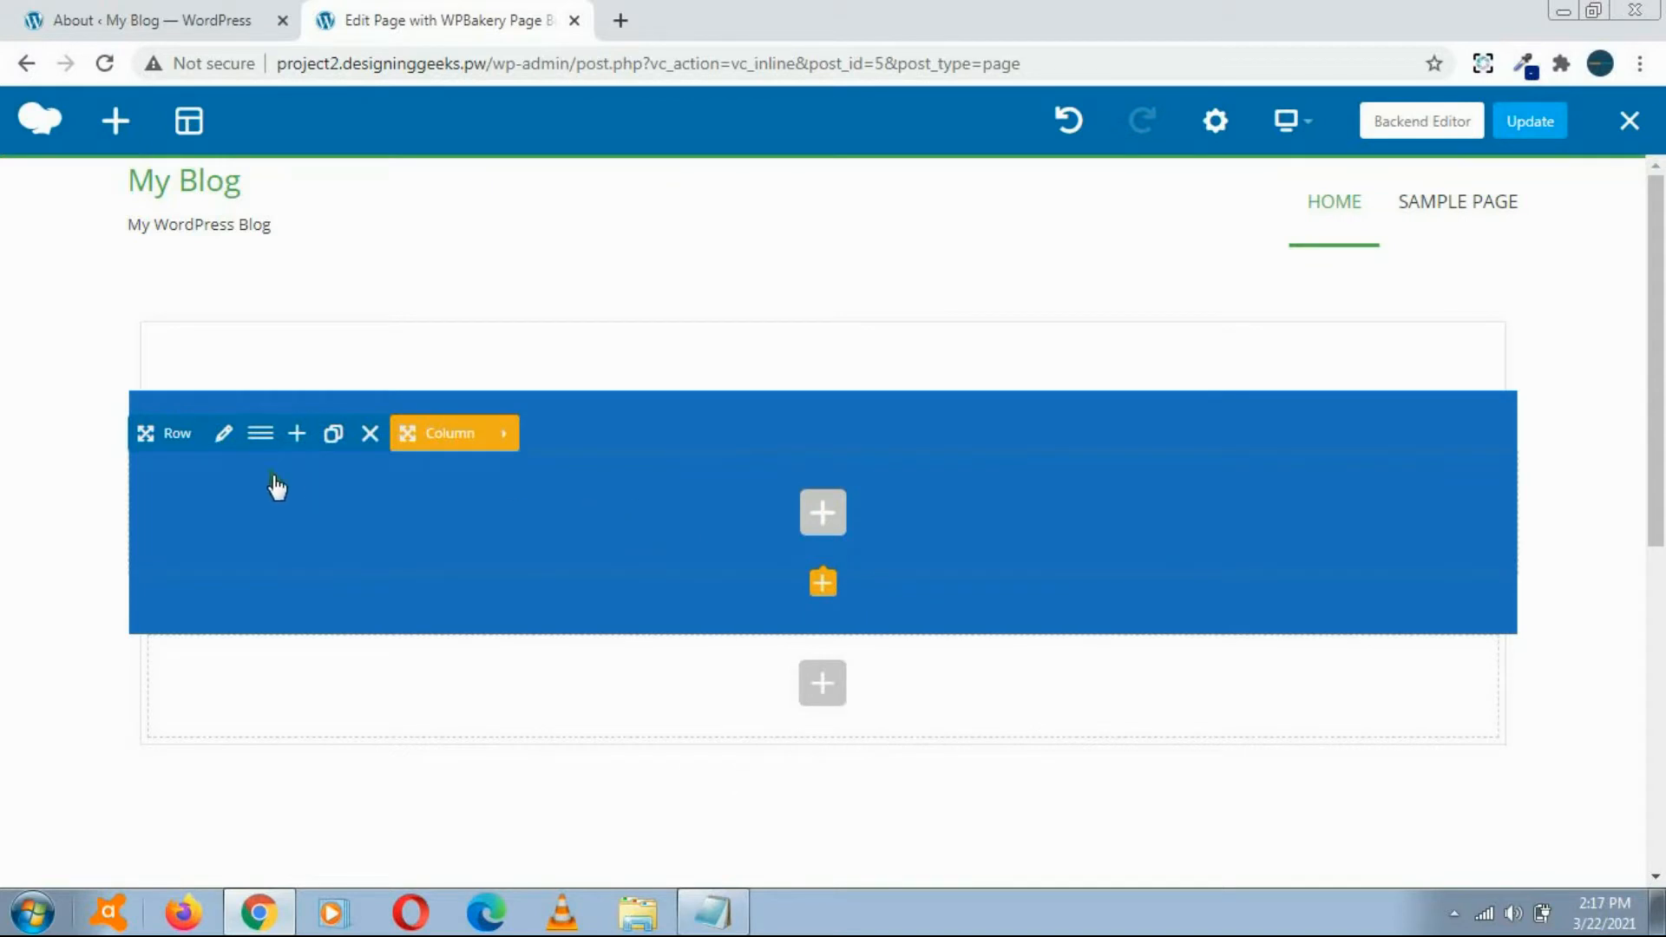
Step: Set the blue row's stretch option to "Stretch row", then save and close its settings
click(224, 433)
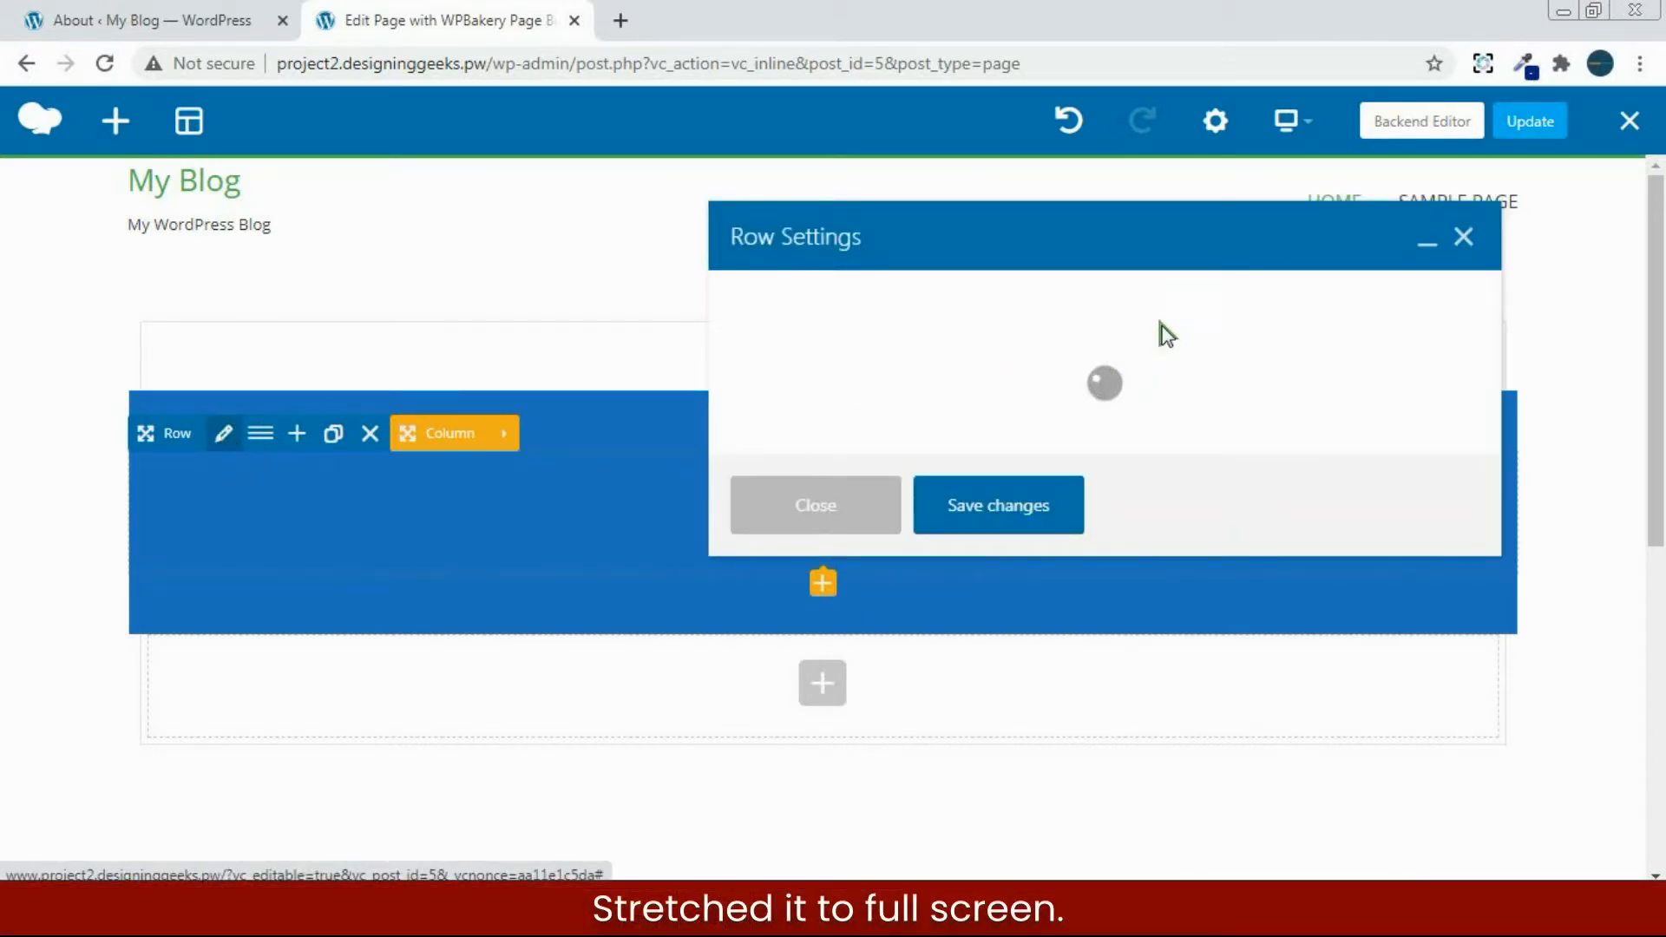
click(1045, 405)
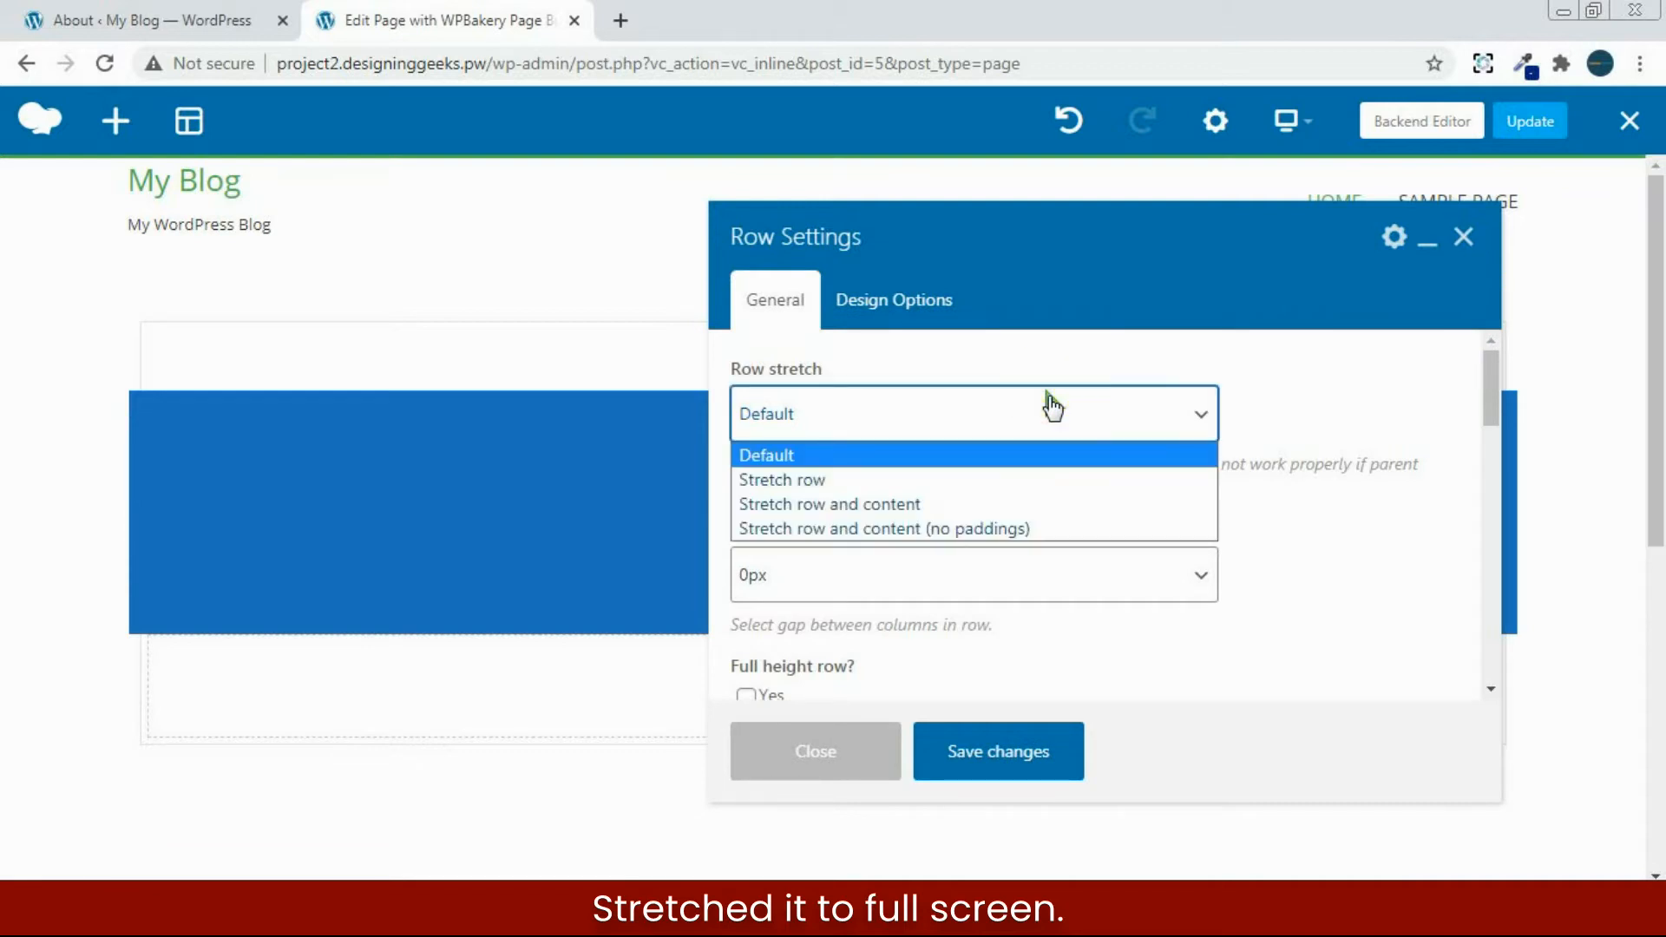
click(974, 477)
click(990, 417)
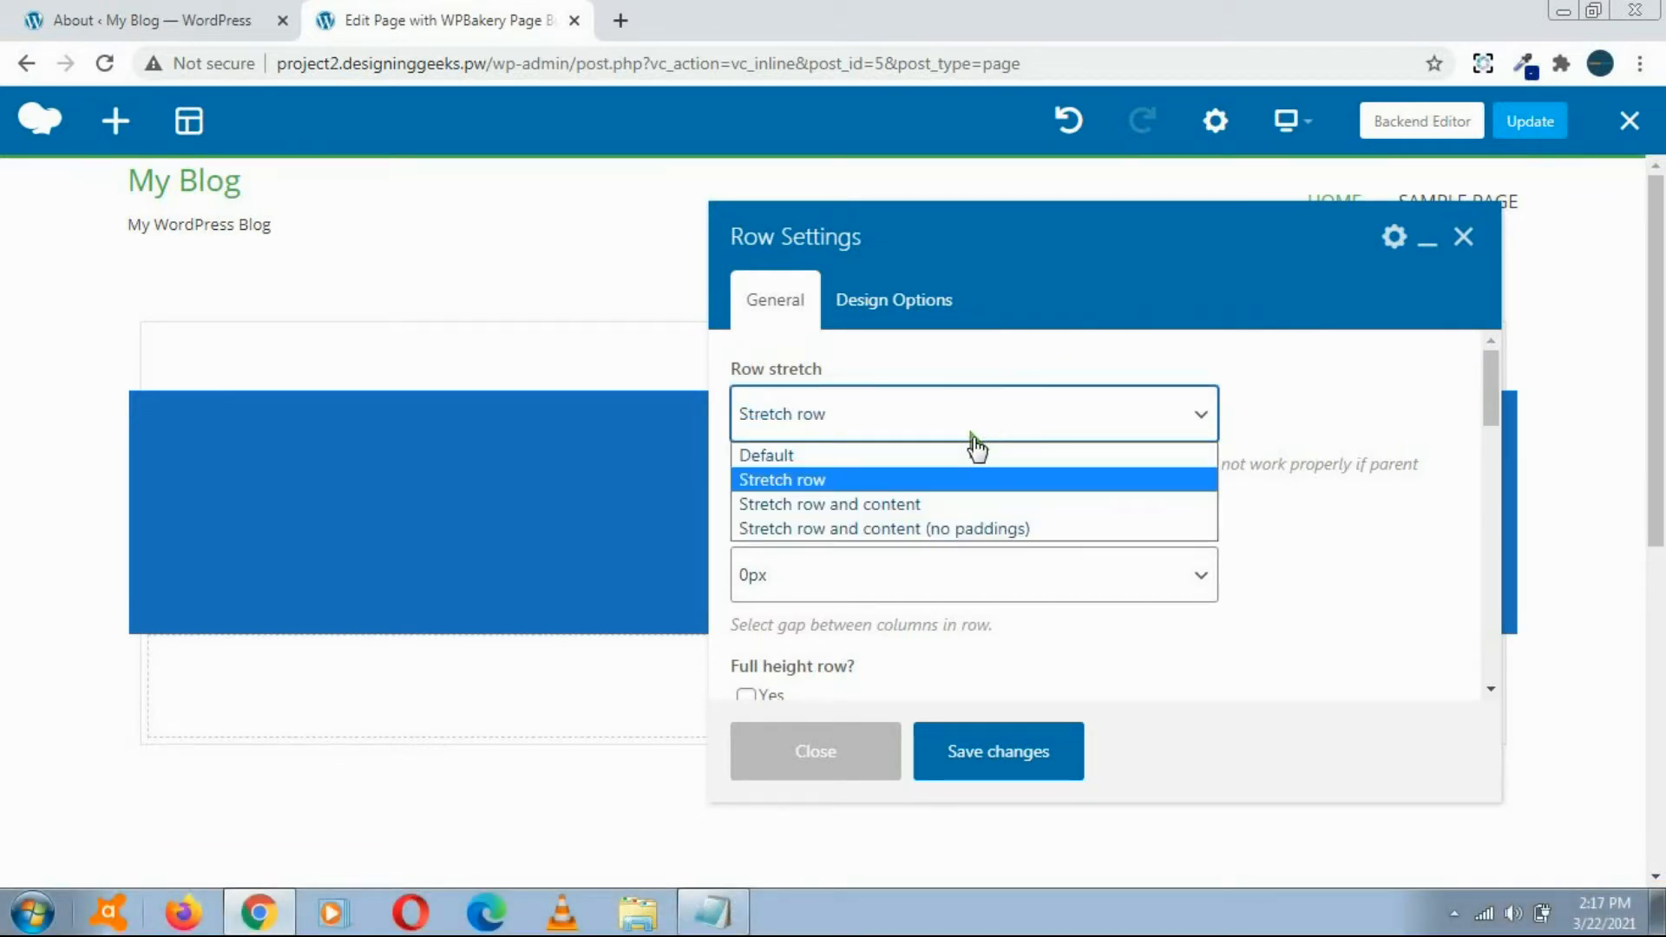
click(920, 480)
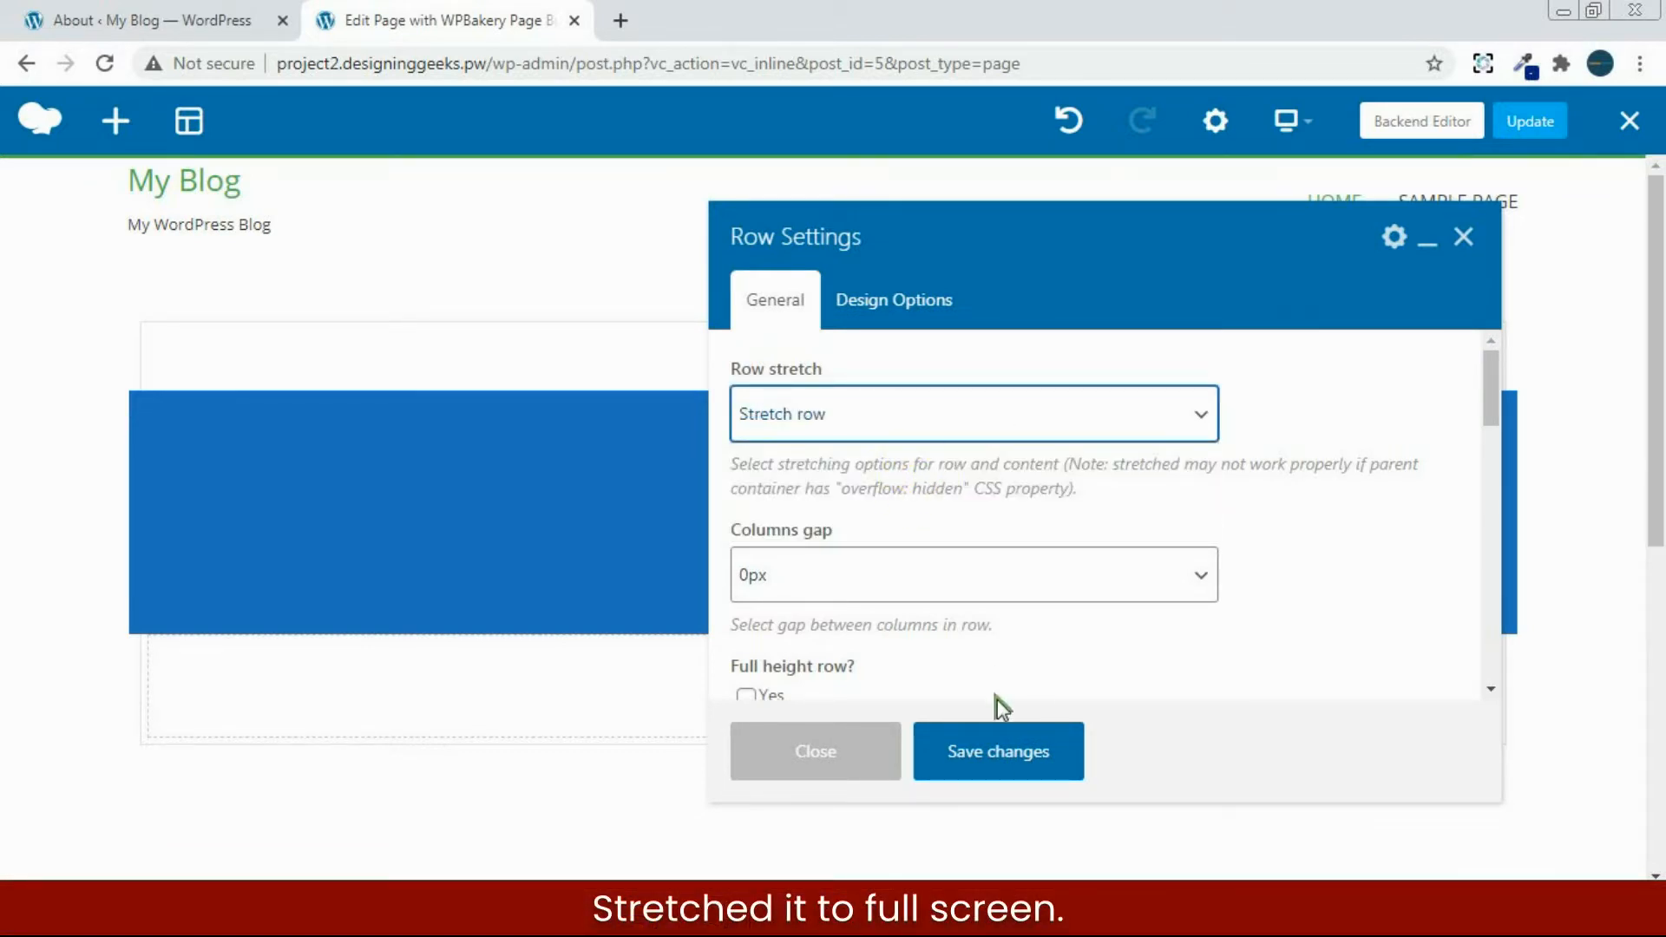
click(988, 750)
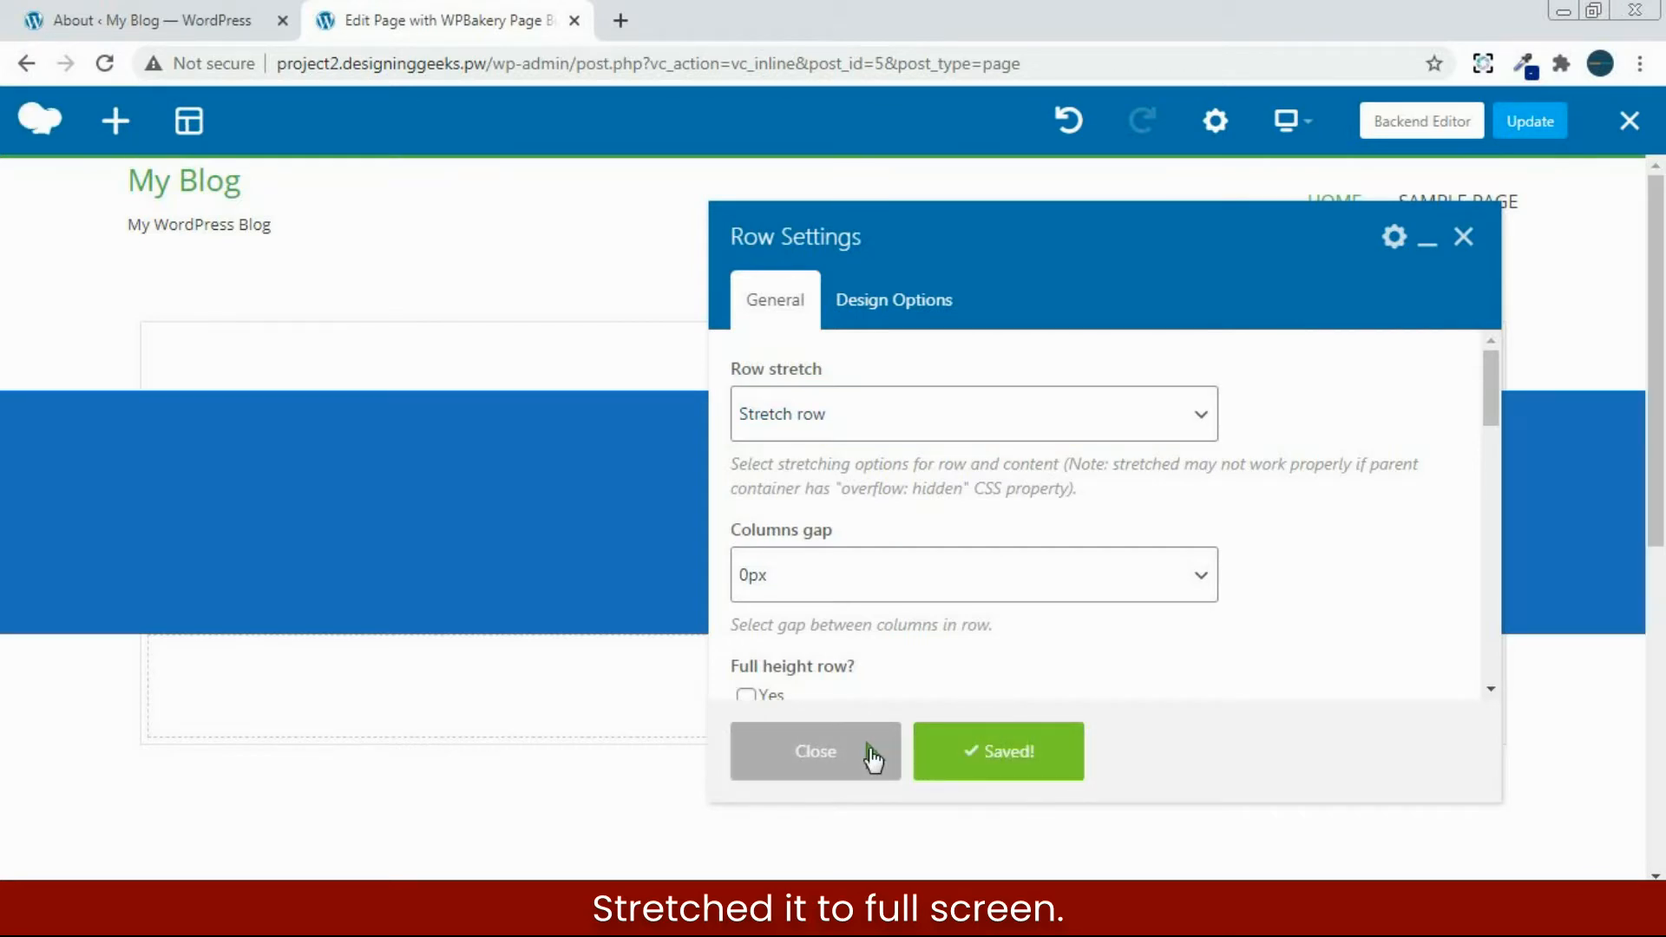
click(867, 752)
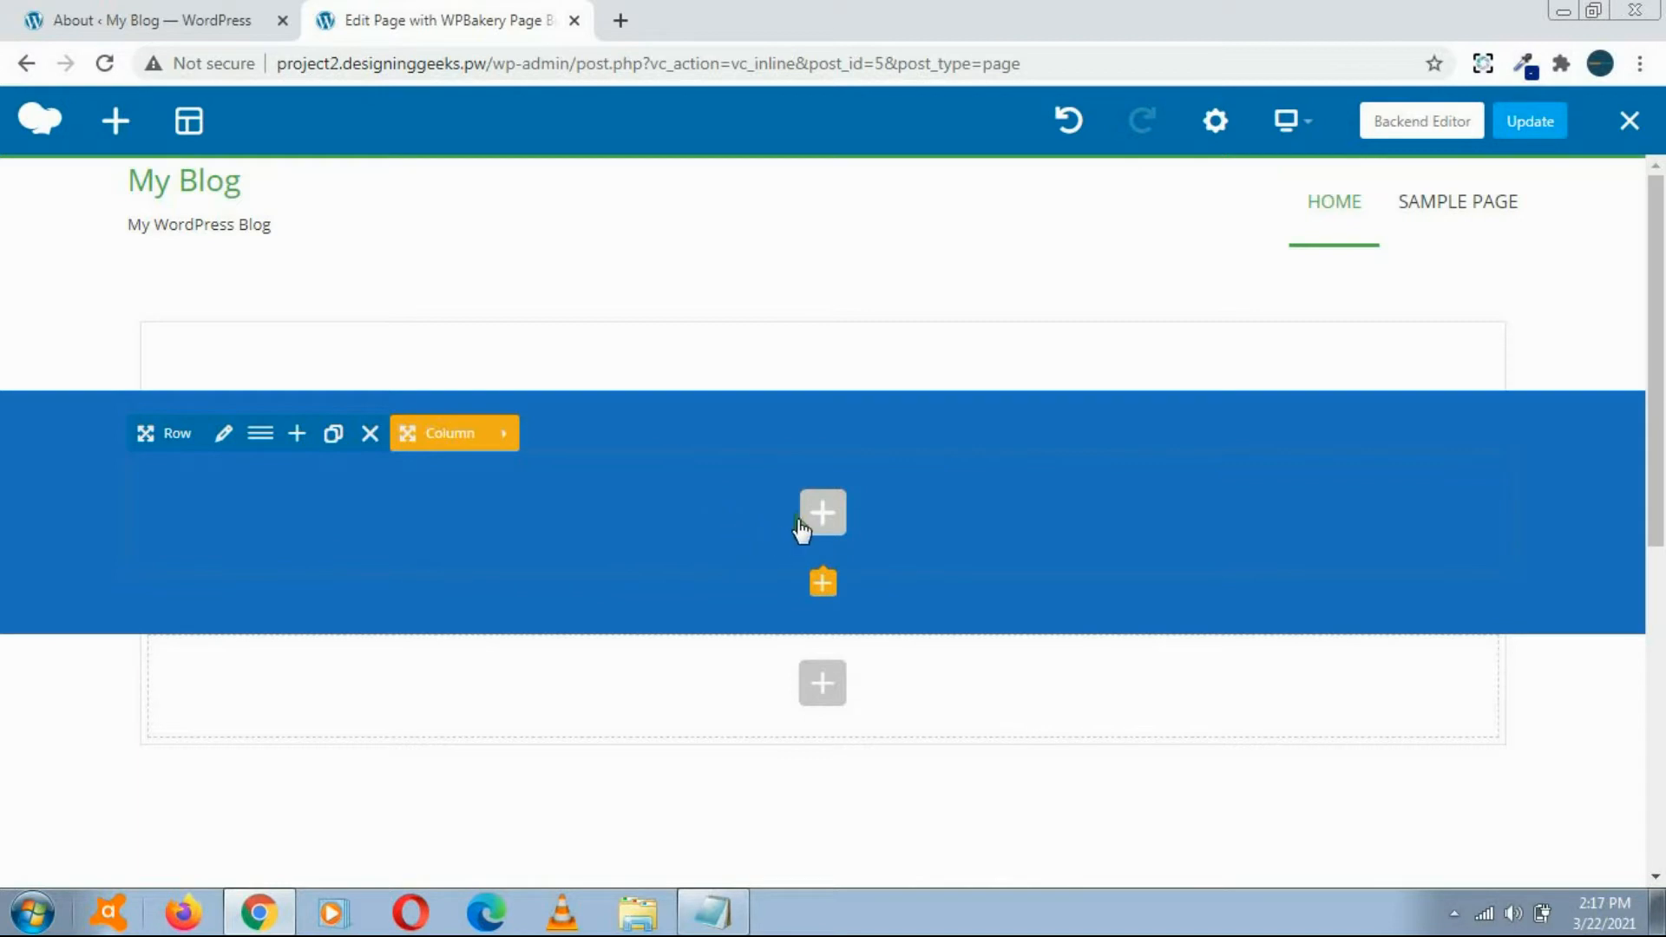
Step: Add a text block inside the blue row with its placeholder paragraph repeated a second time, and save it
click(821, 517)
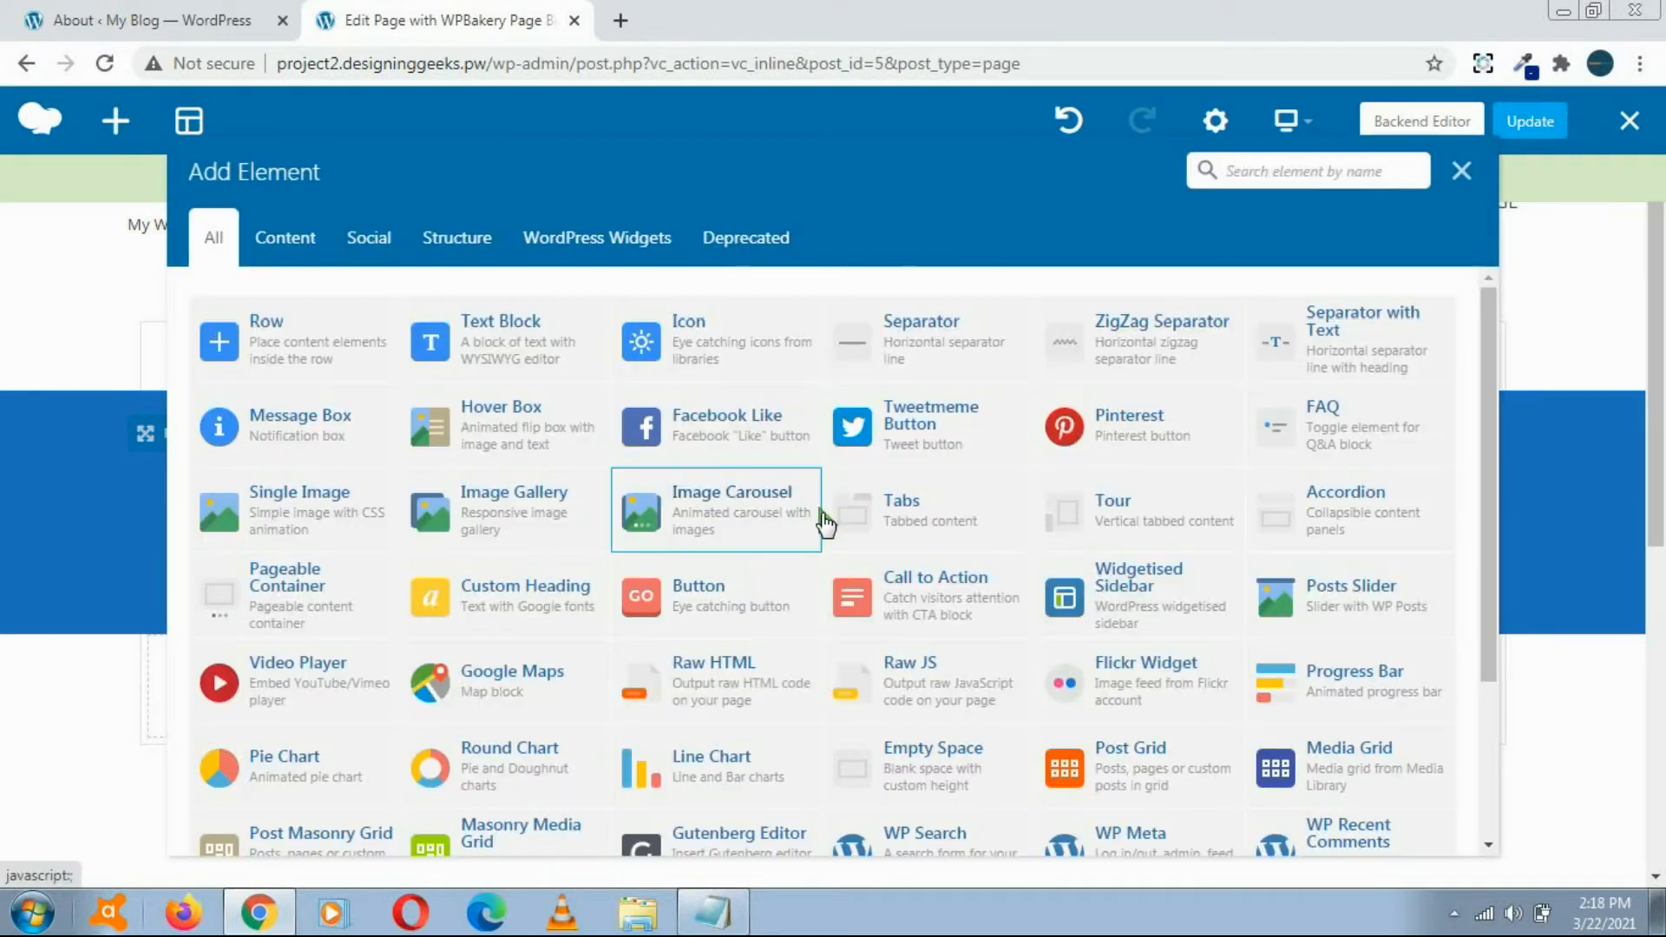
click(486, 338)
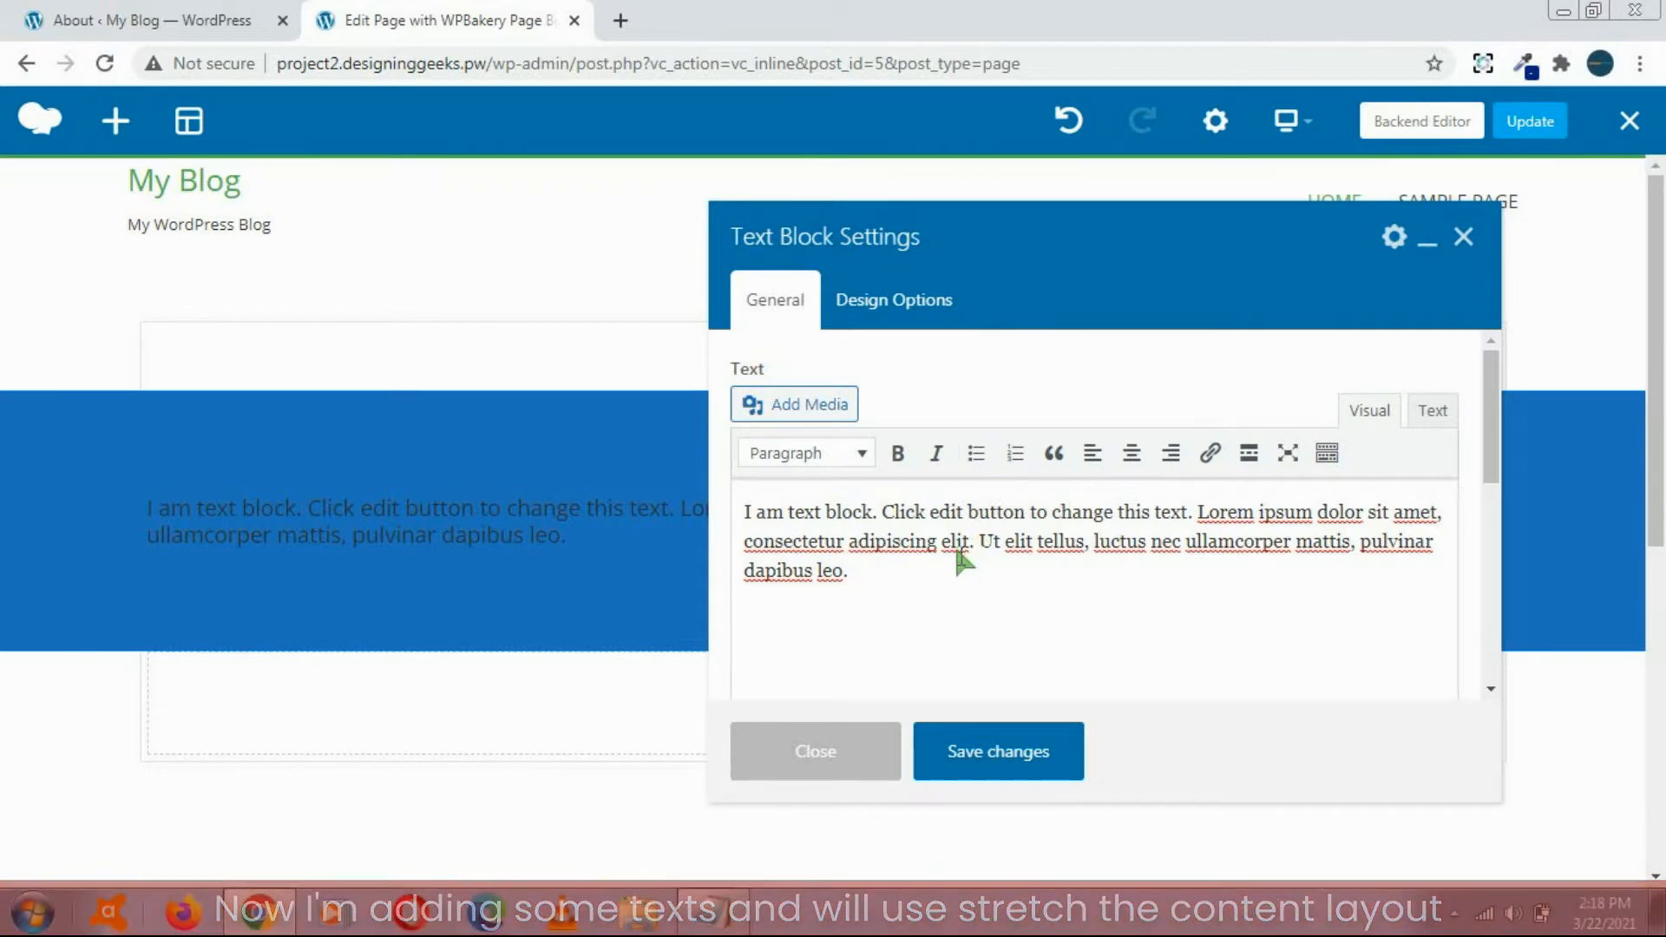
key(ctrl+a)
key(ctrl+c)
click(914, 572)
key(ctrl+v)
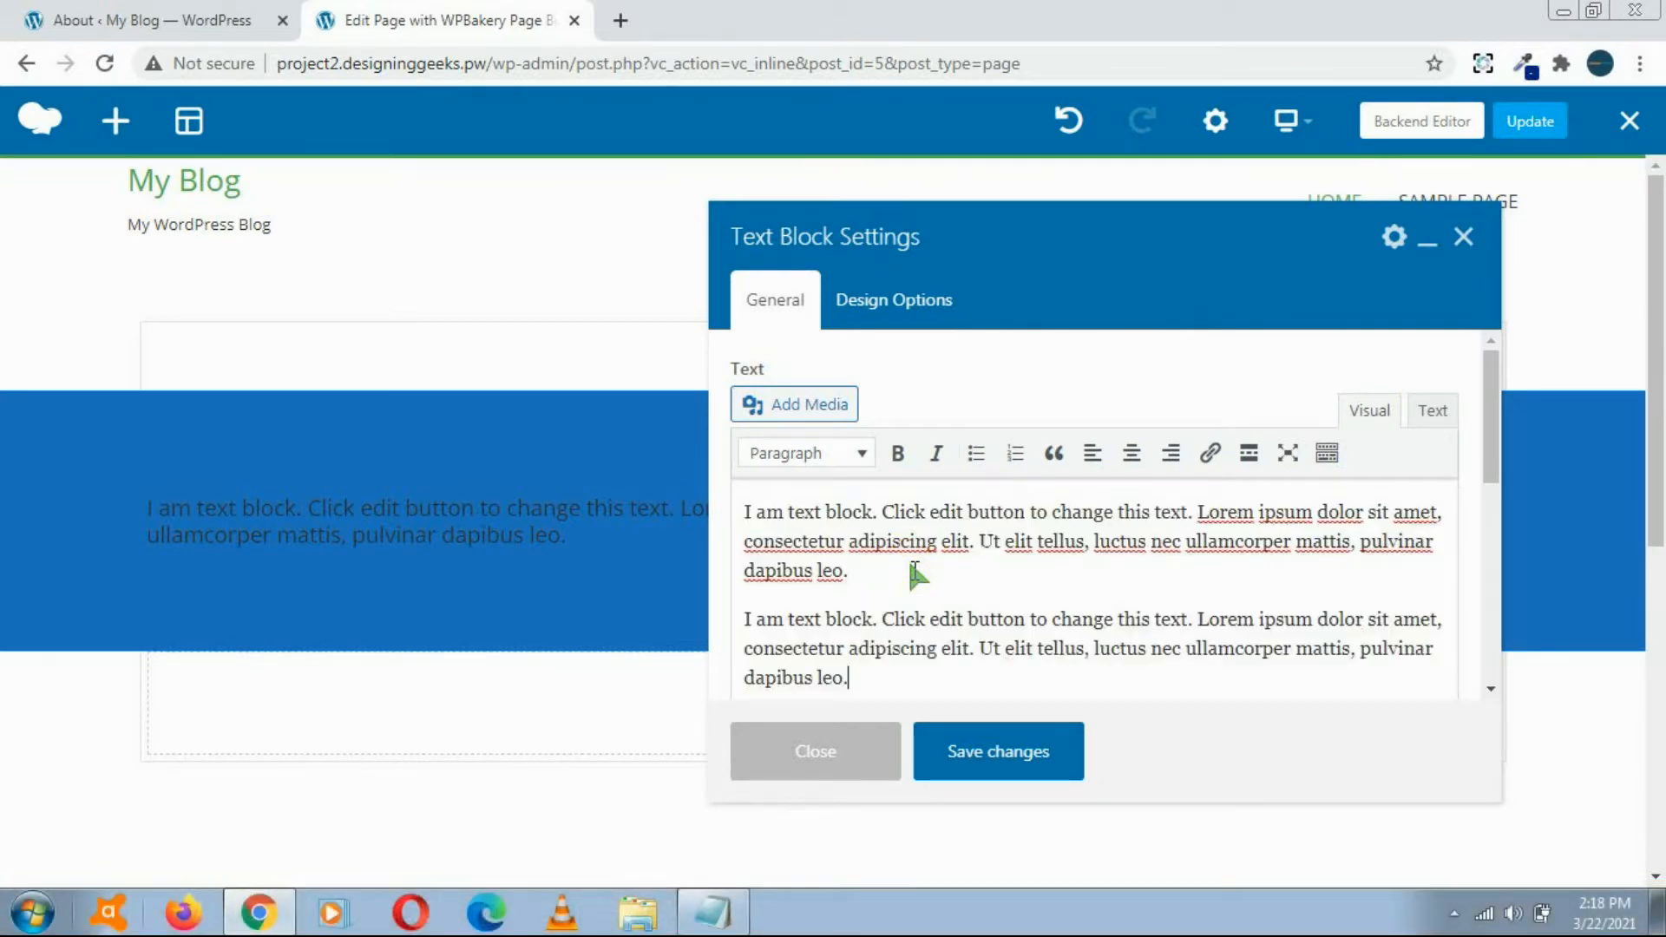
click(924, 302)
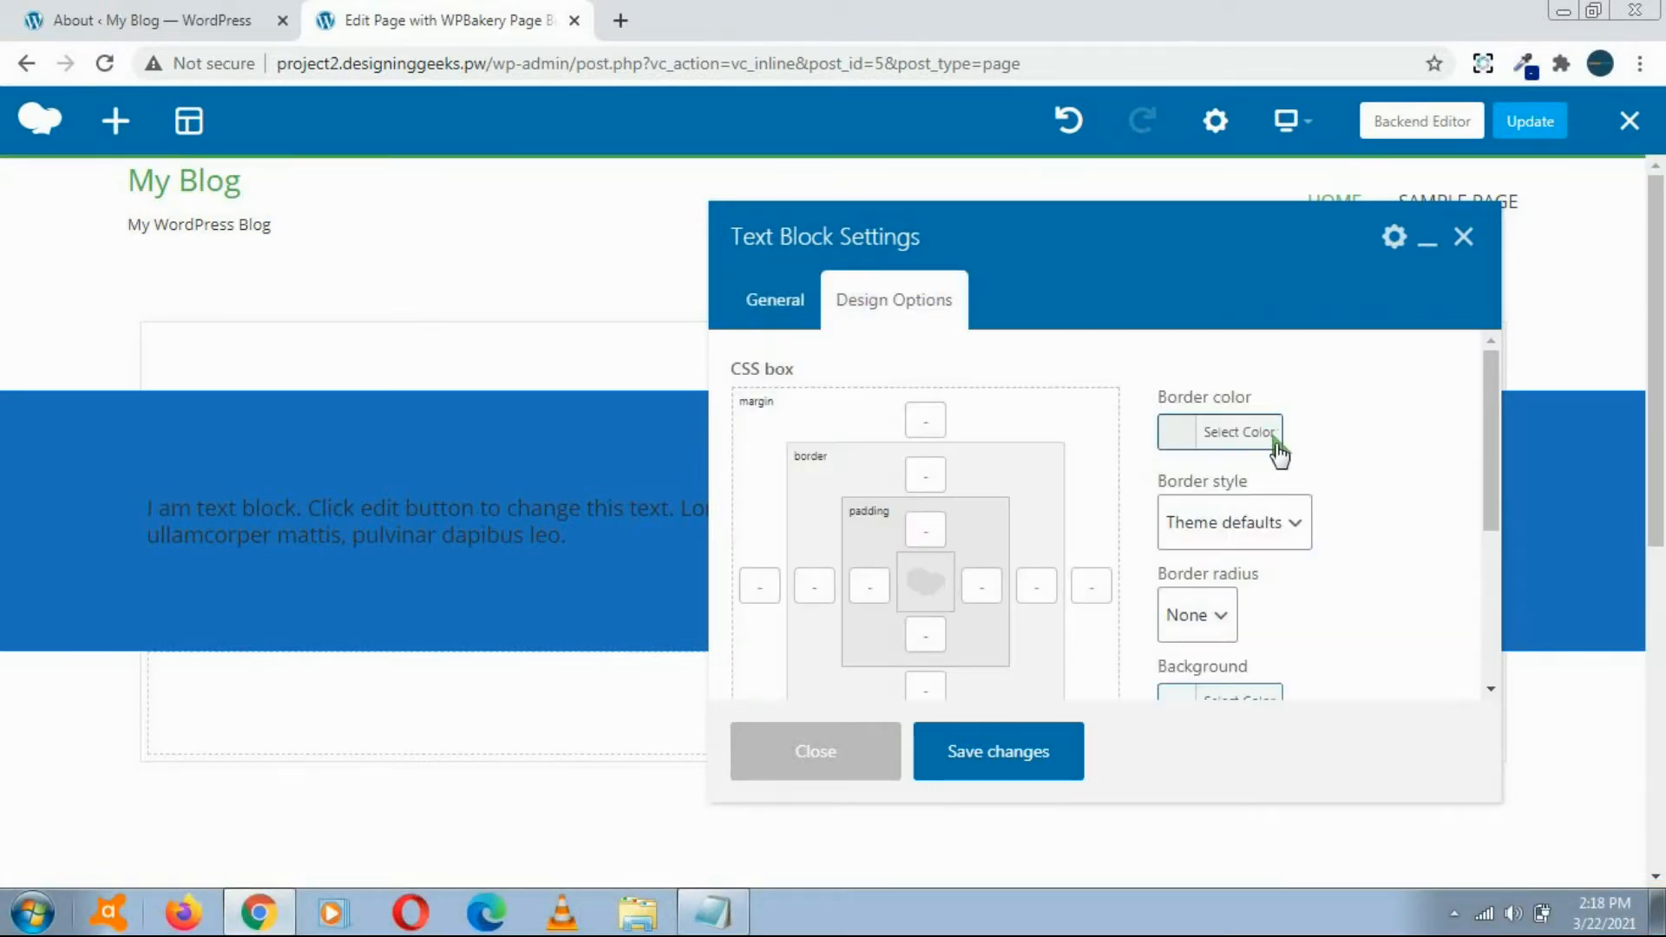
click(764, 309)
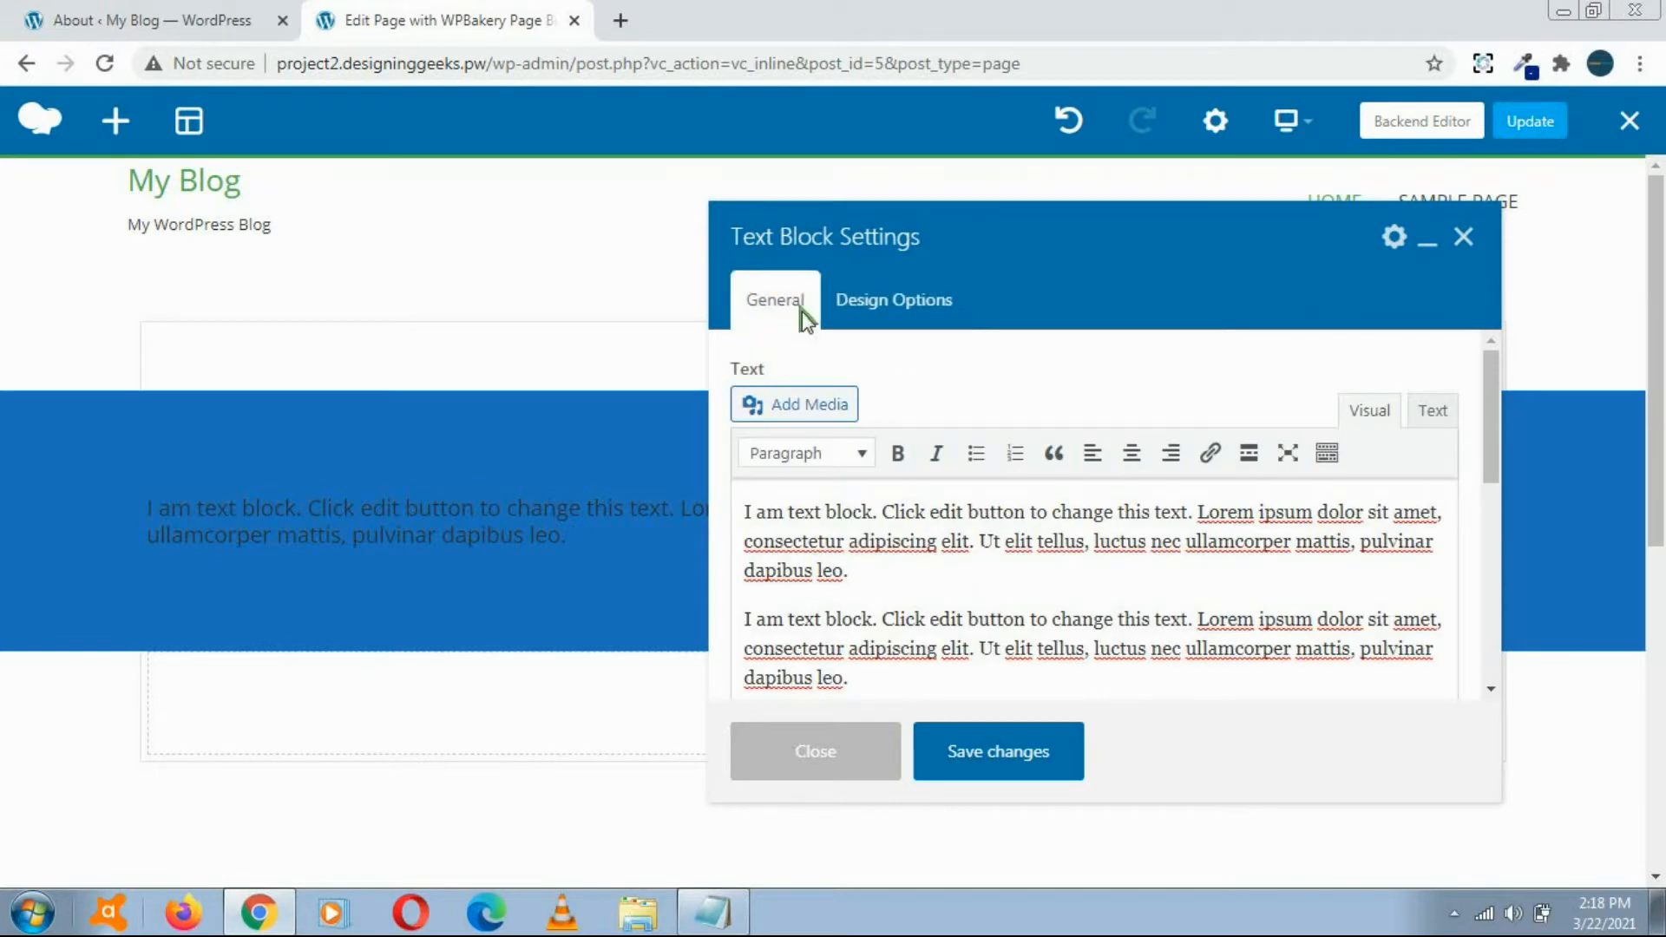
drag(1489, 425, 1486, 333)
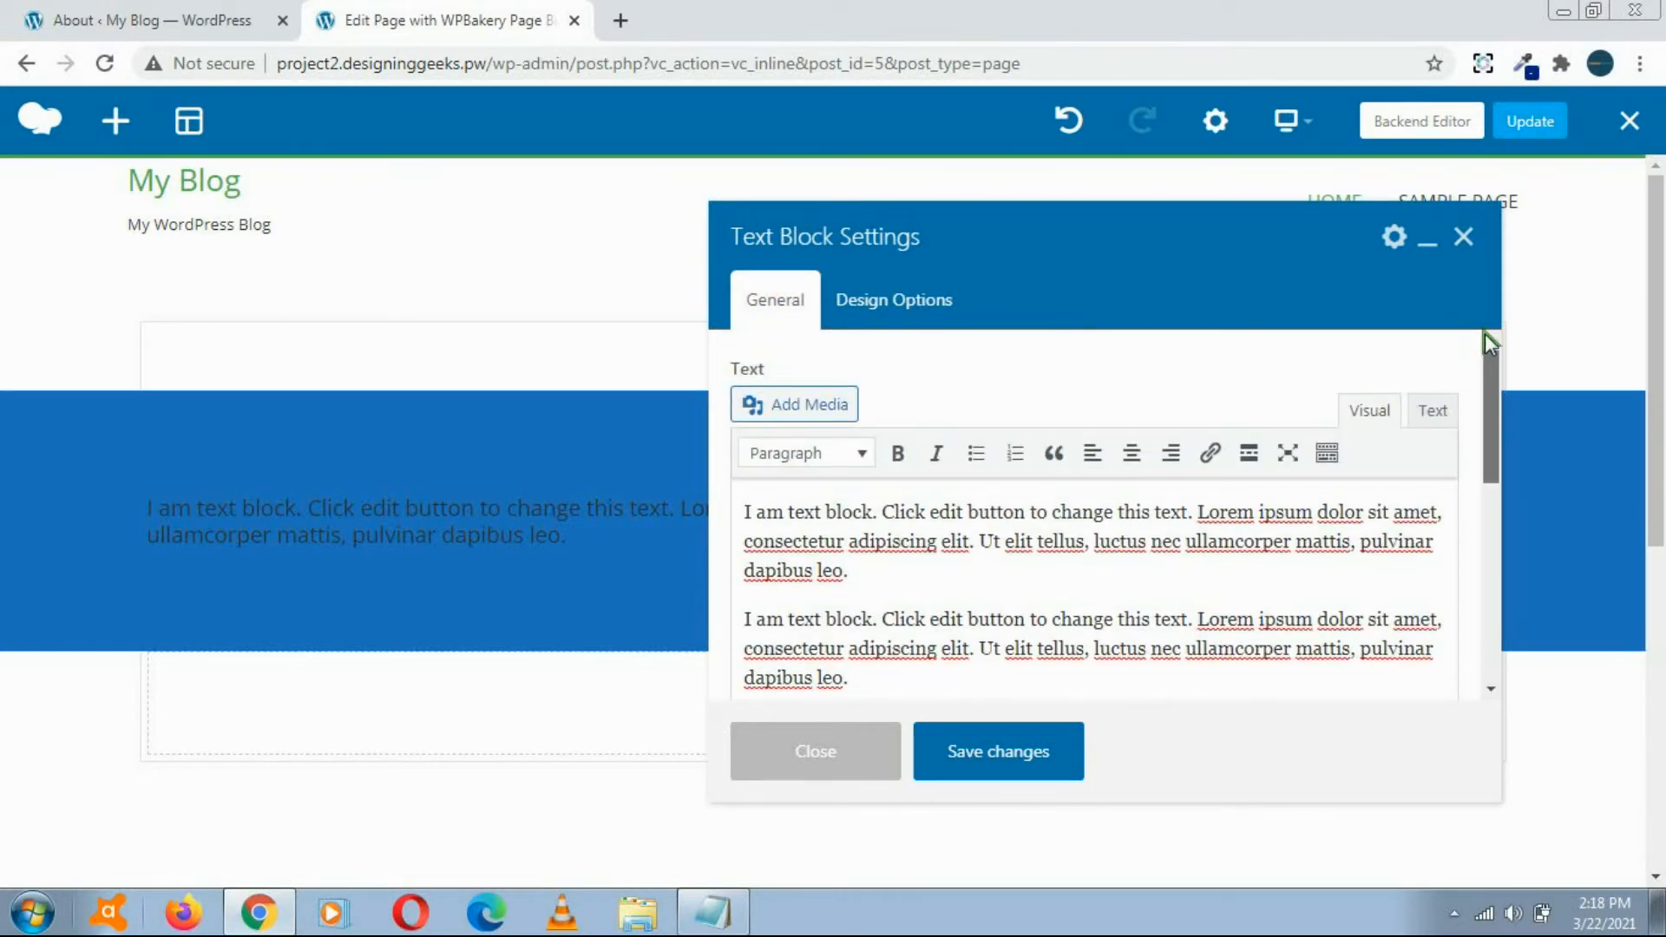
click(1009, 760)
click(856, 763)
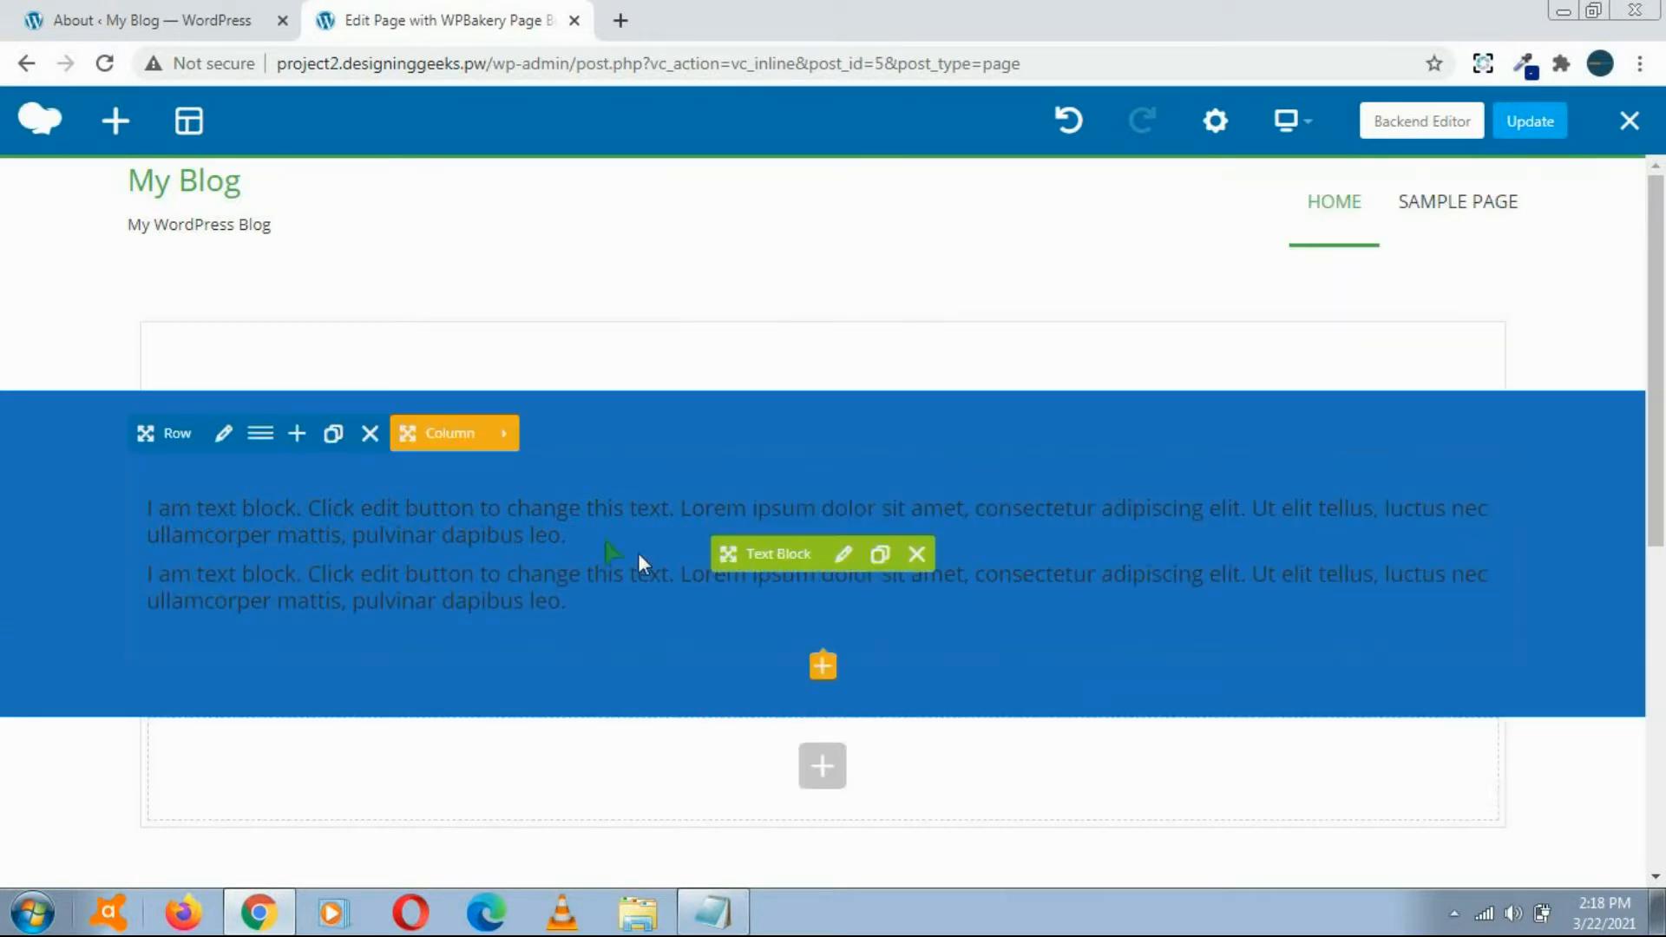
Step: Change the blue row's stretch option to "Stretch row and content", then save and close its settings
click(223, 433)
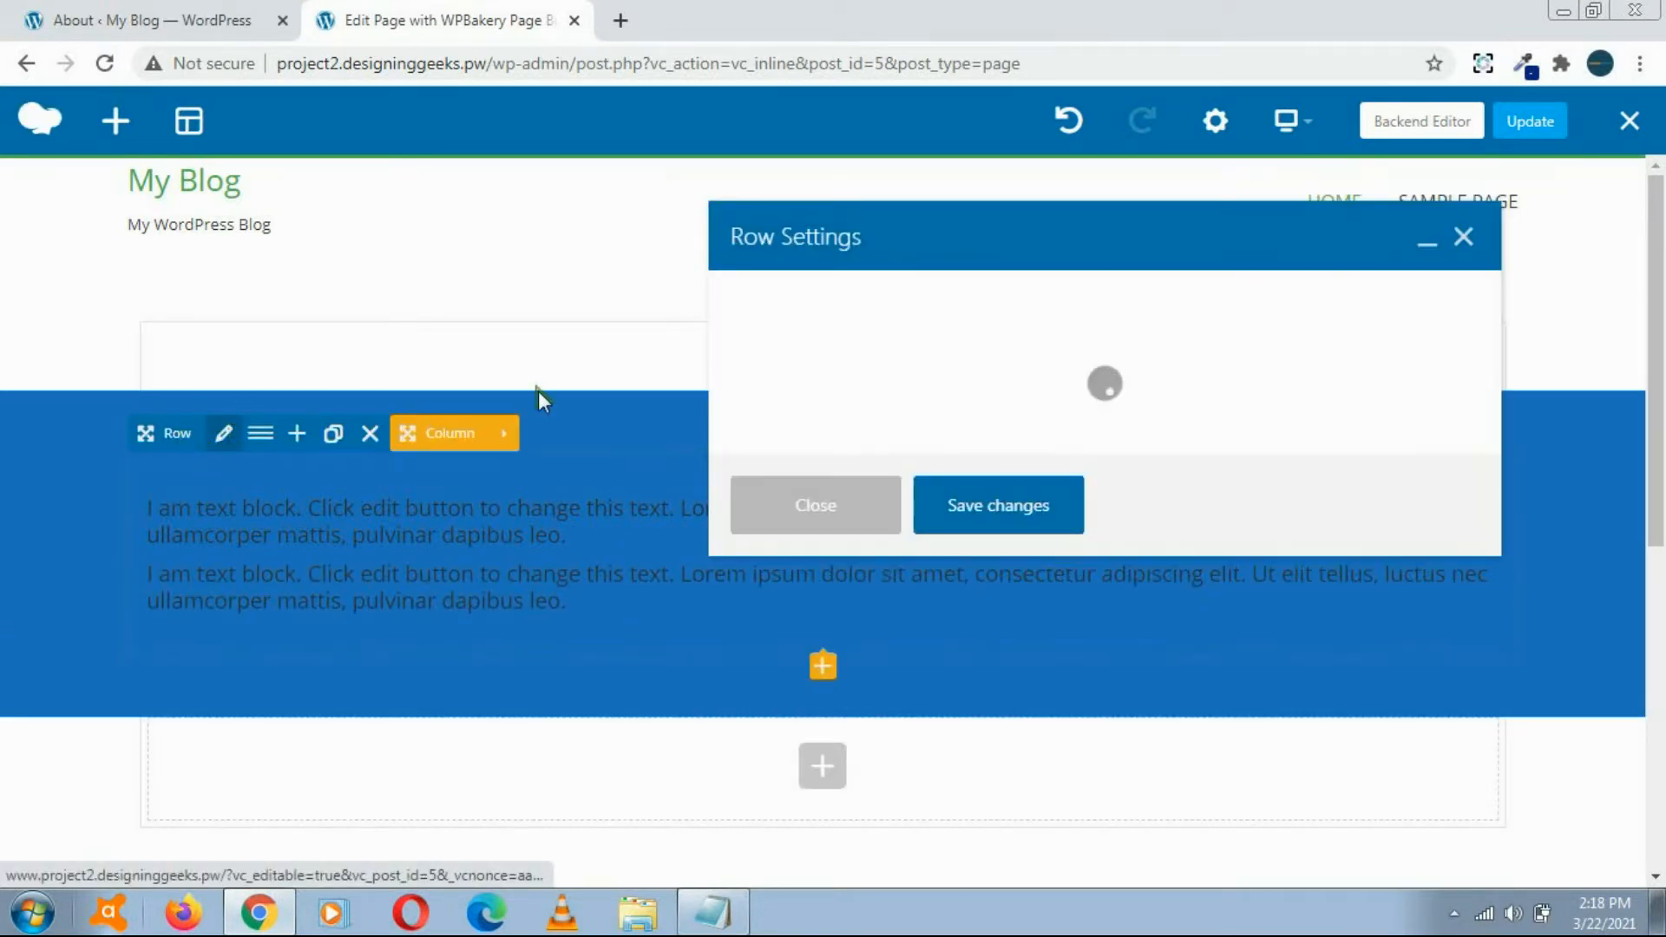
click(972, 414)
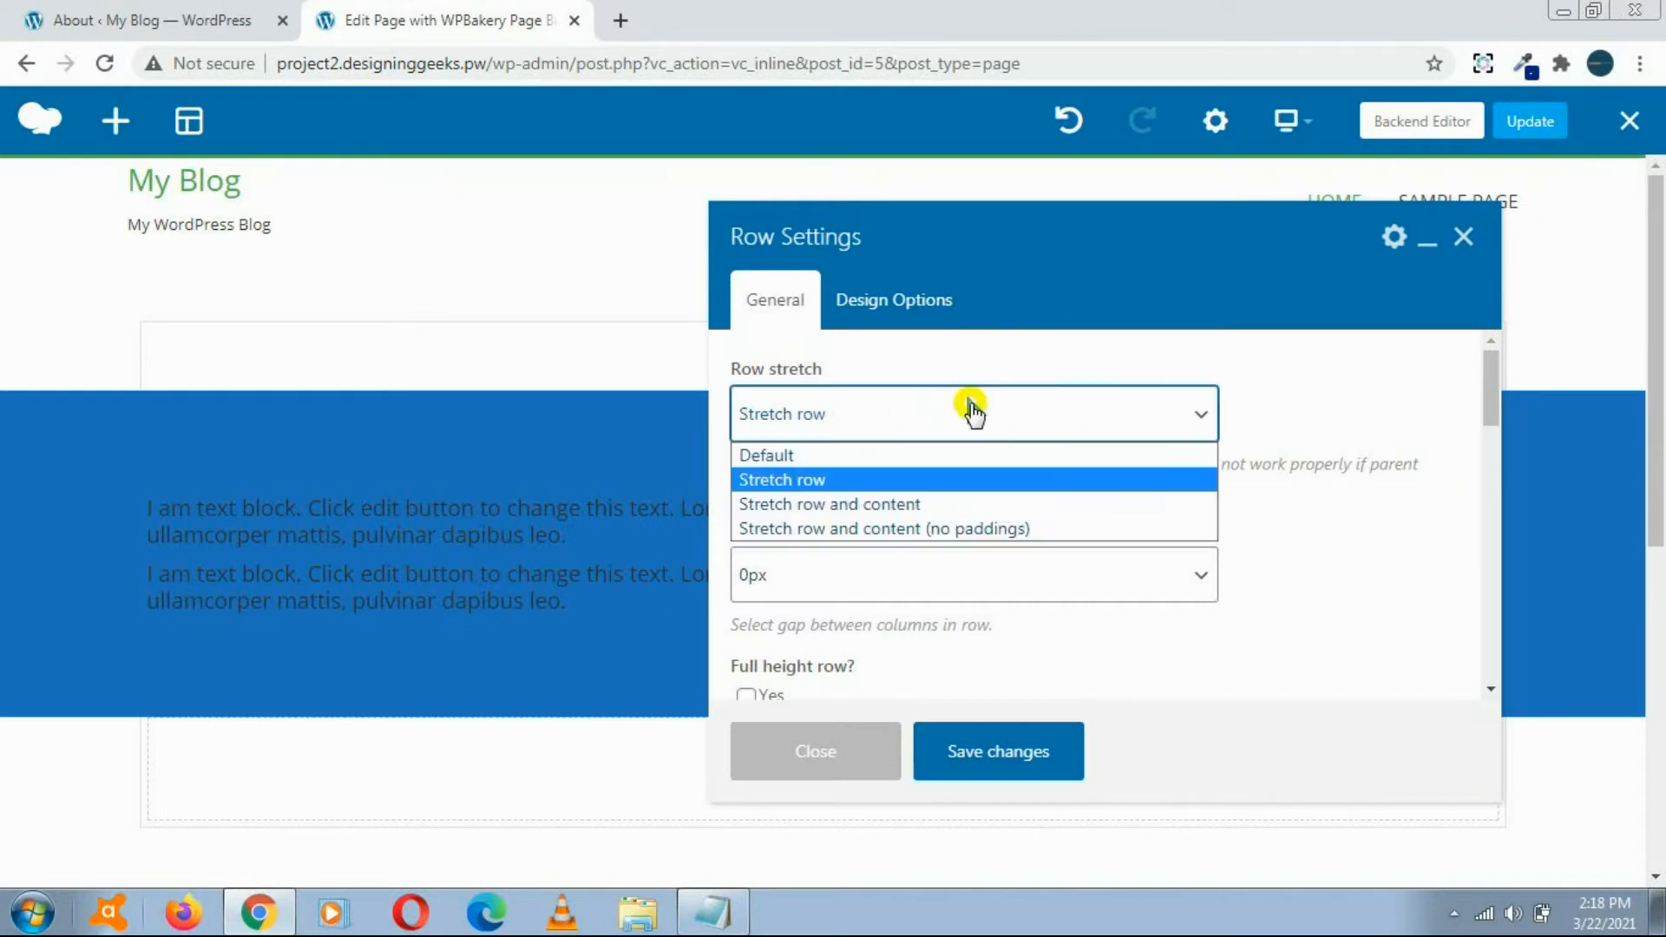
click(829, 504)
click(999, 752)
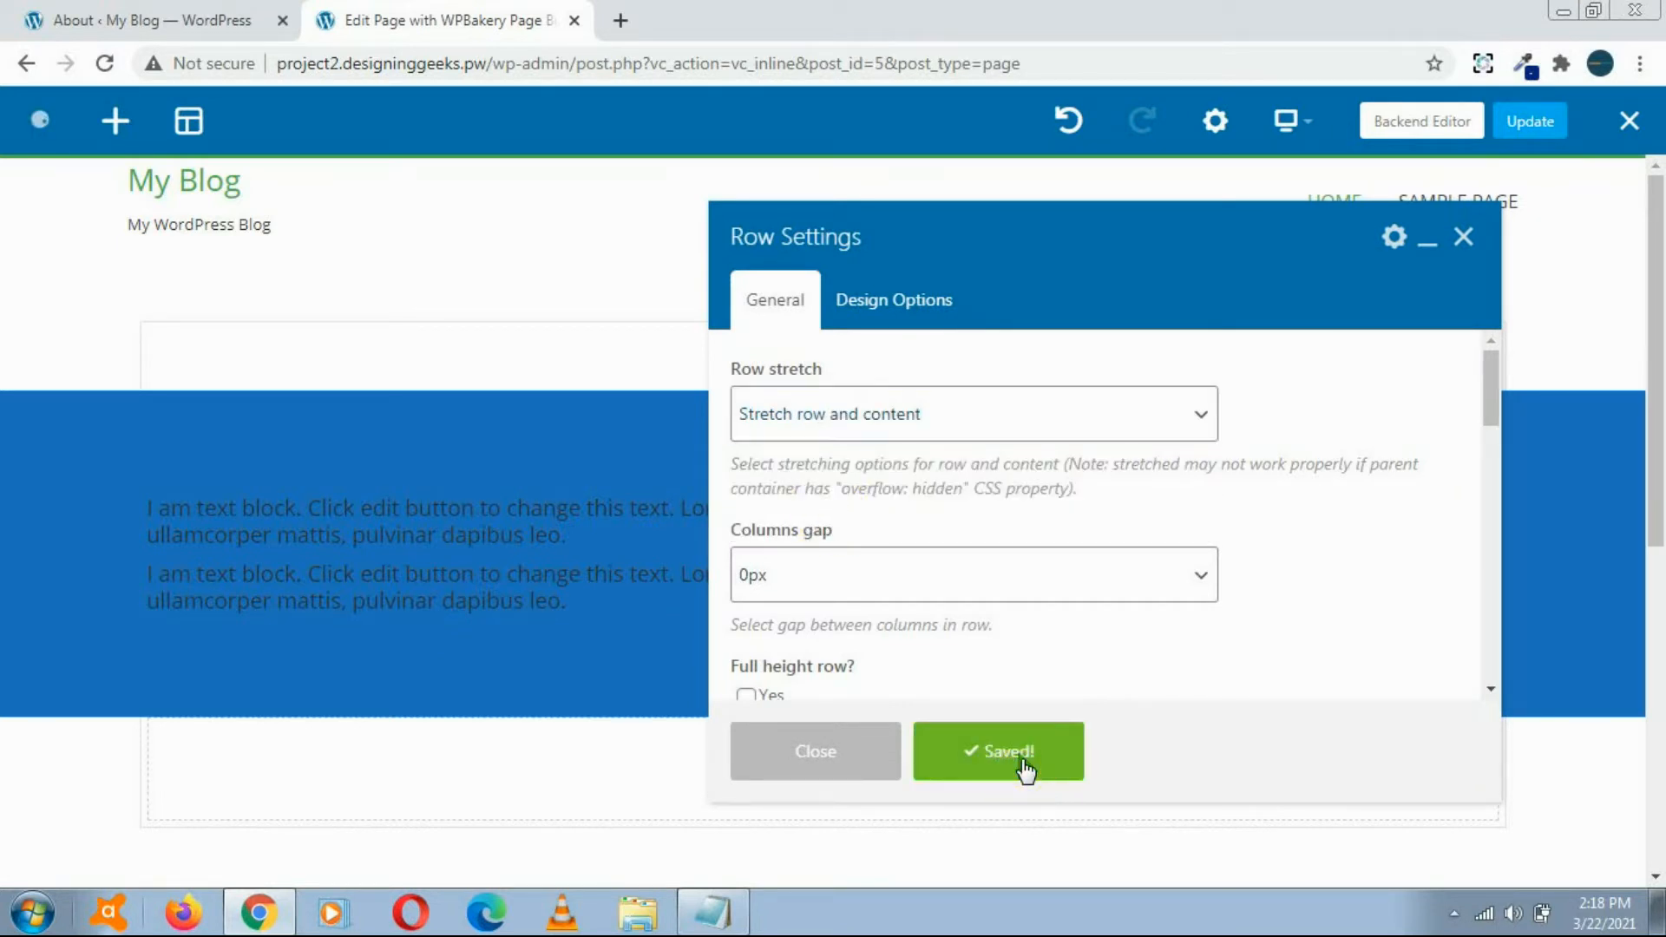
click(769, 762)
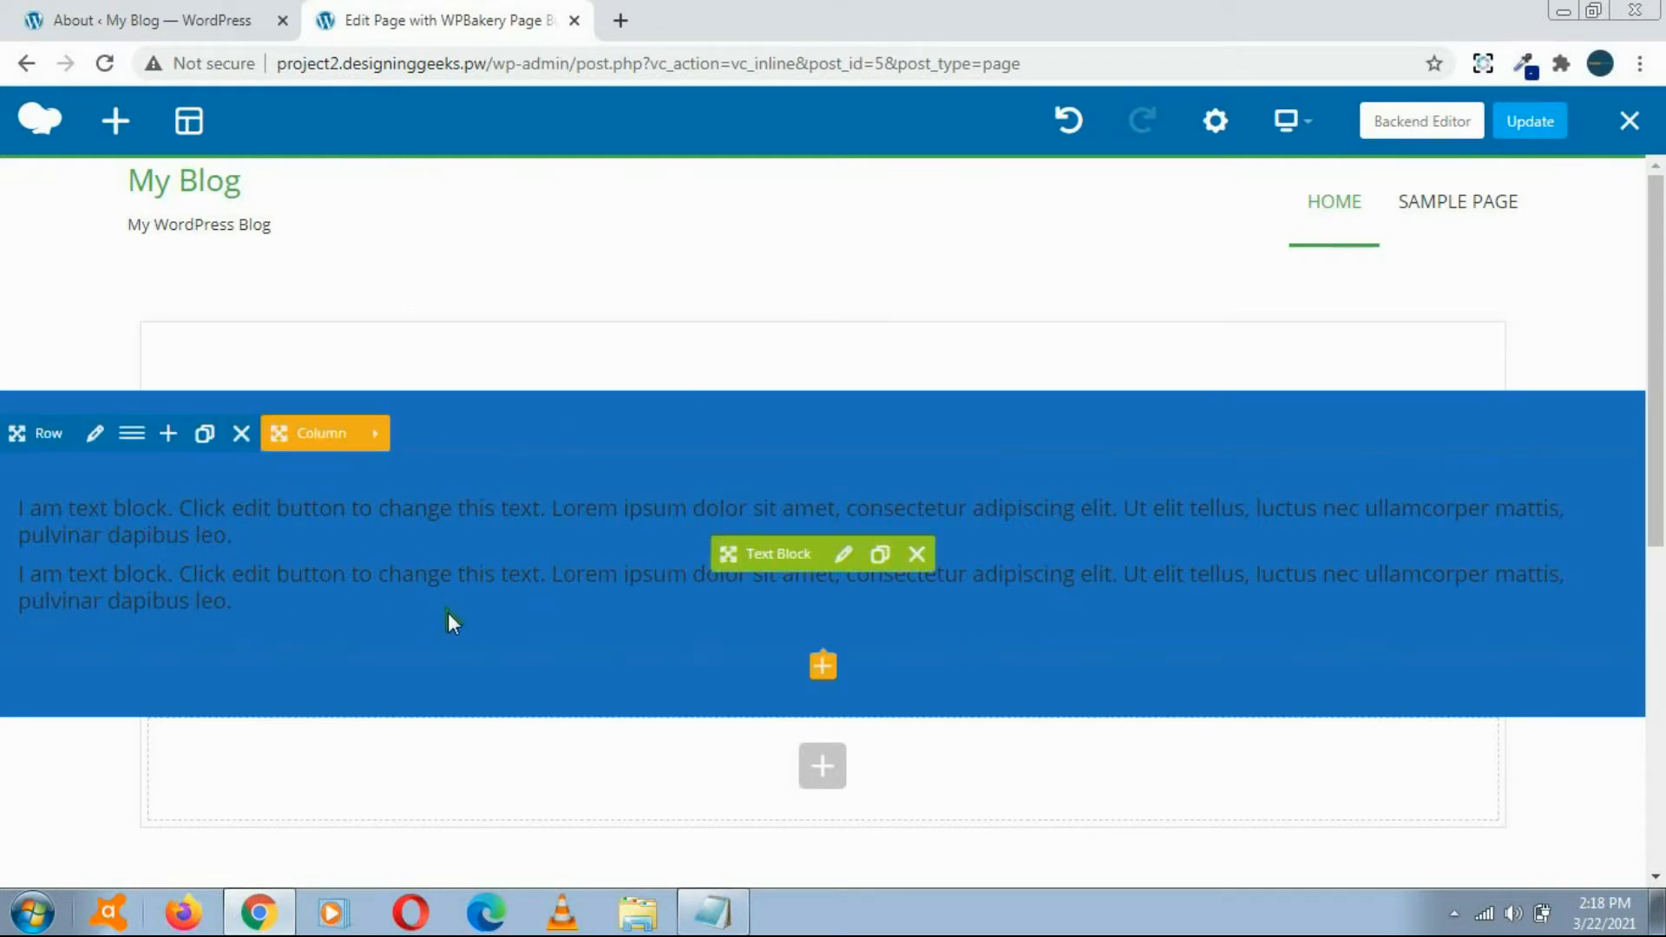
Step: Change the blue row's layout to two equal columns (1/2 + 1/2) and close the layout window
click(94, 433)
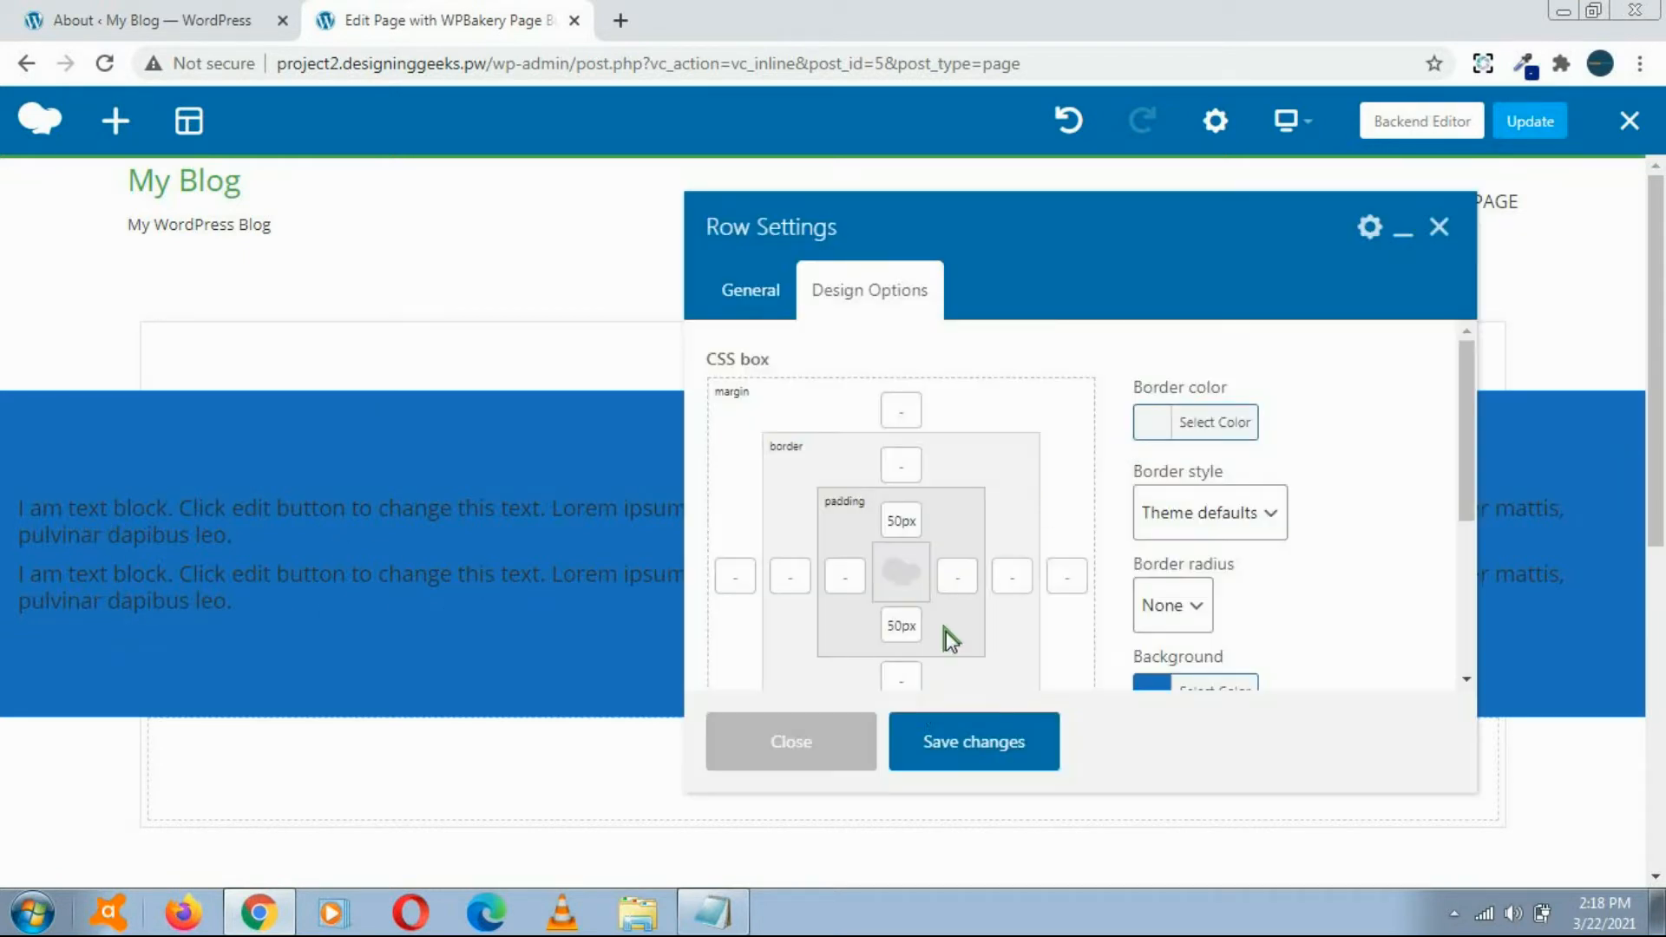
click(868, 738)
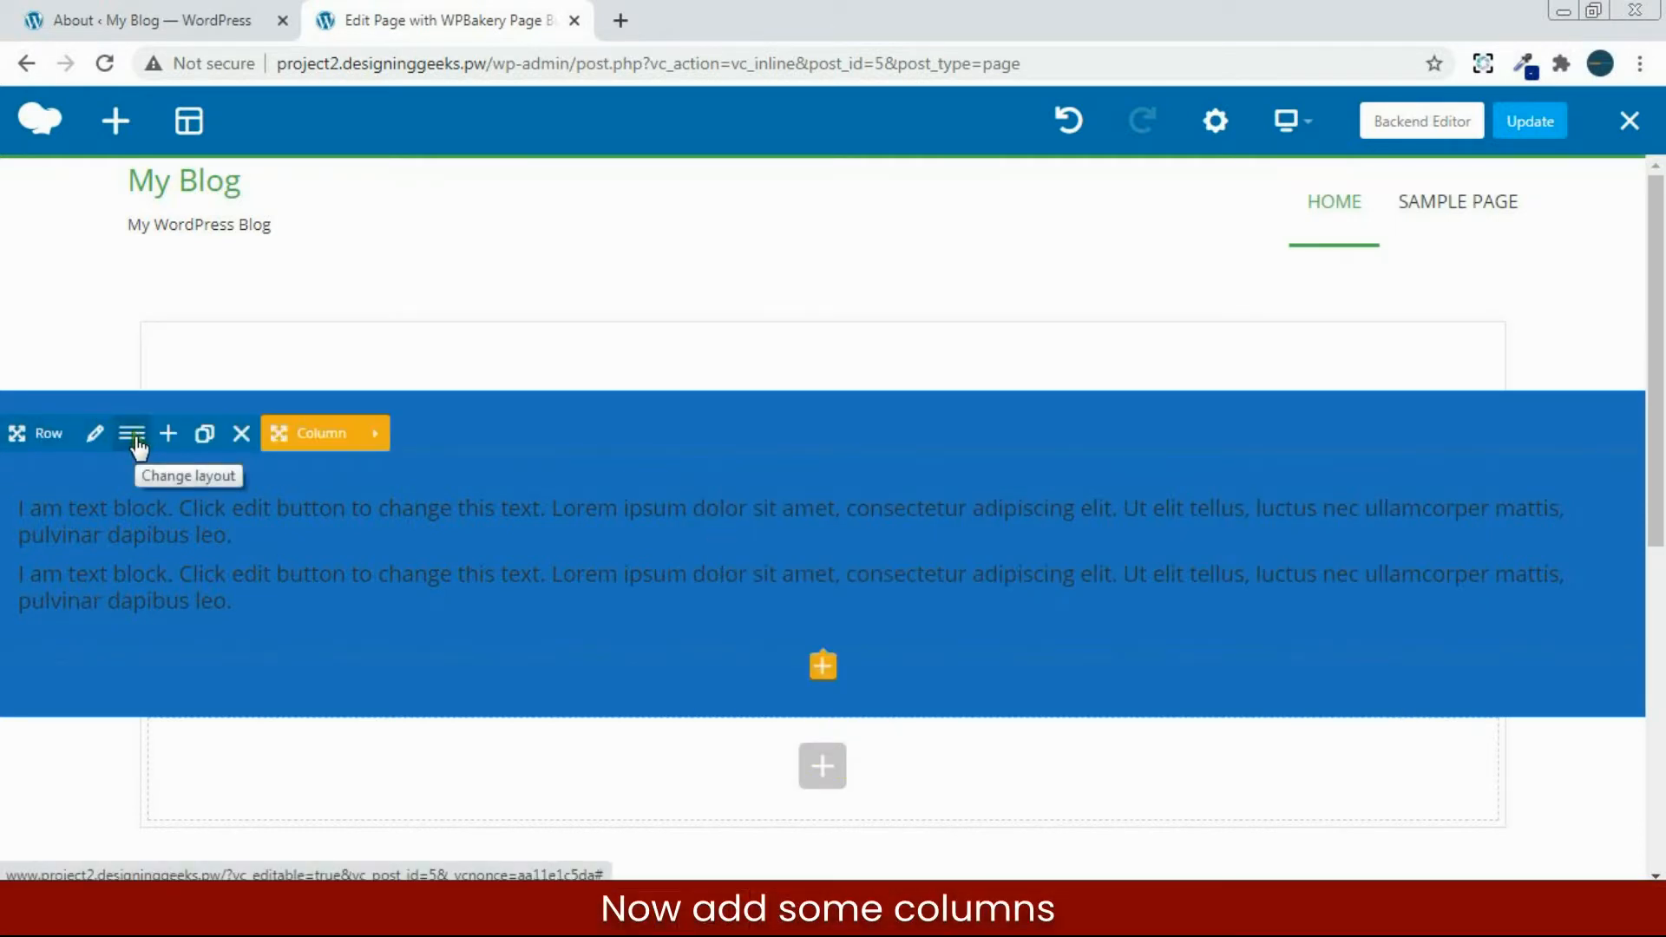
click(133, 436)
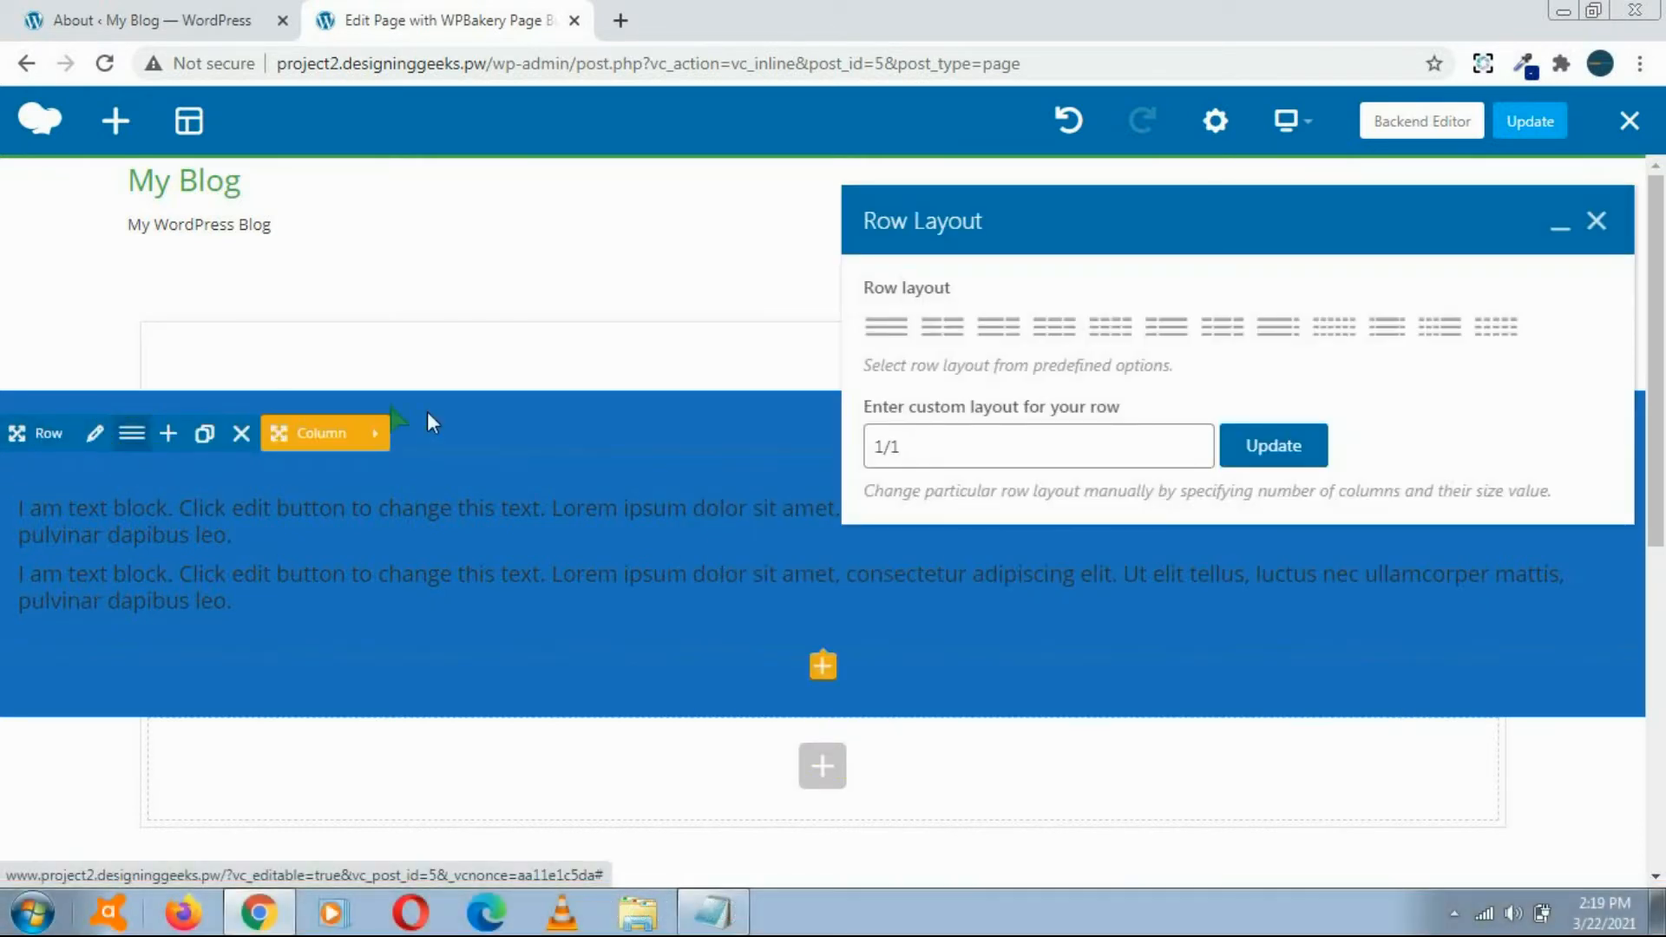
click(938, 335)
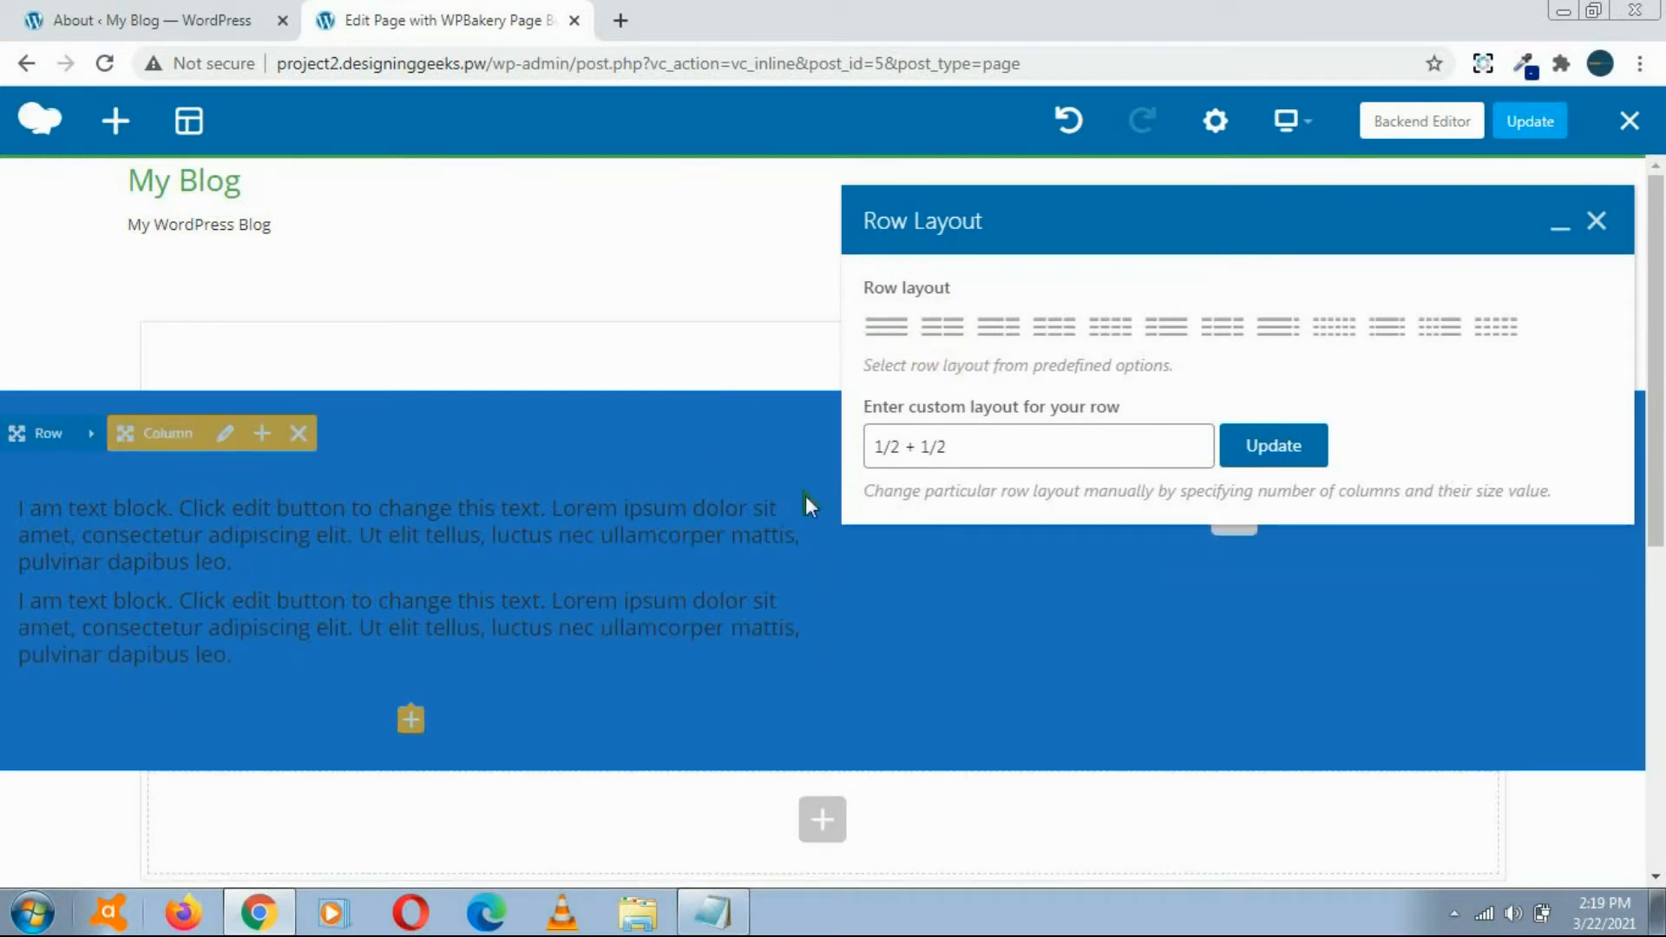
click(1284, 438)
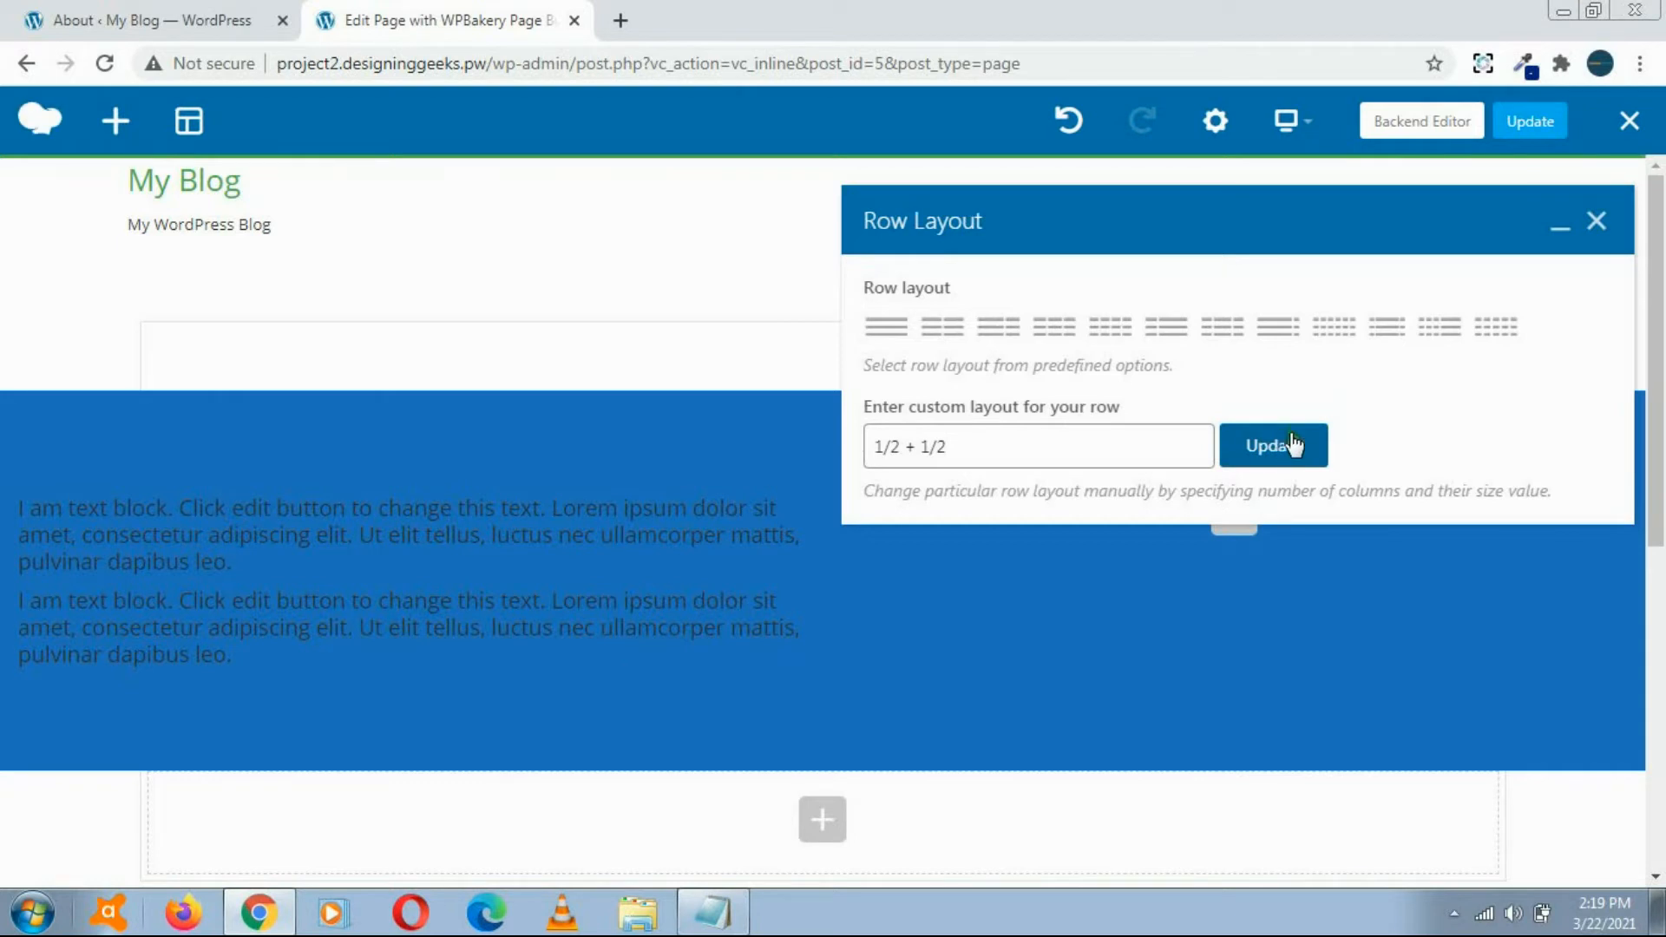
click(1598, 224)
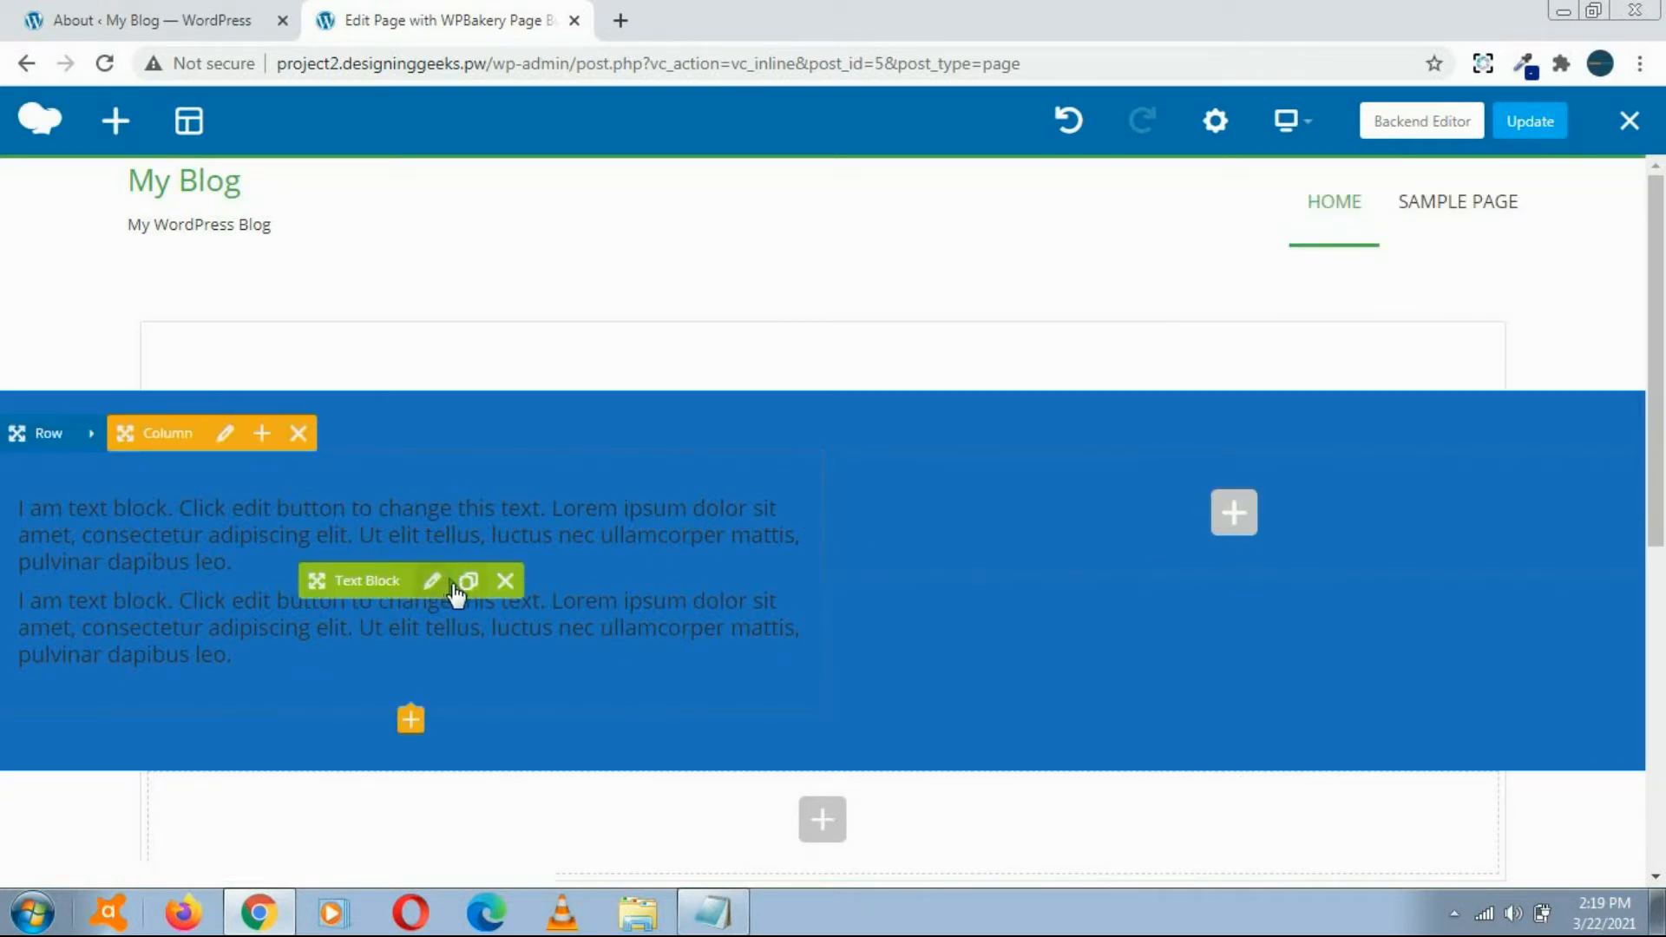
Step: Duplicate the text block in the first column and move the copy into the empty second column
click(469, 580)
mouse_move(382, 580)
mouse_down()
mouse_move(1257, 487)
mouse_move(1245, 524)
mouse_up()
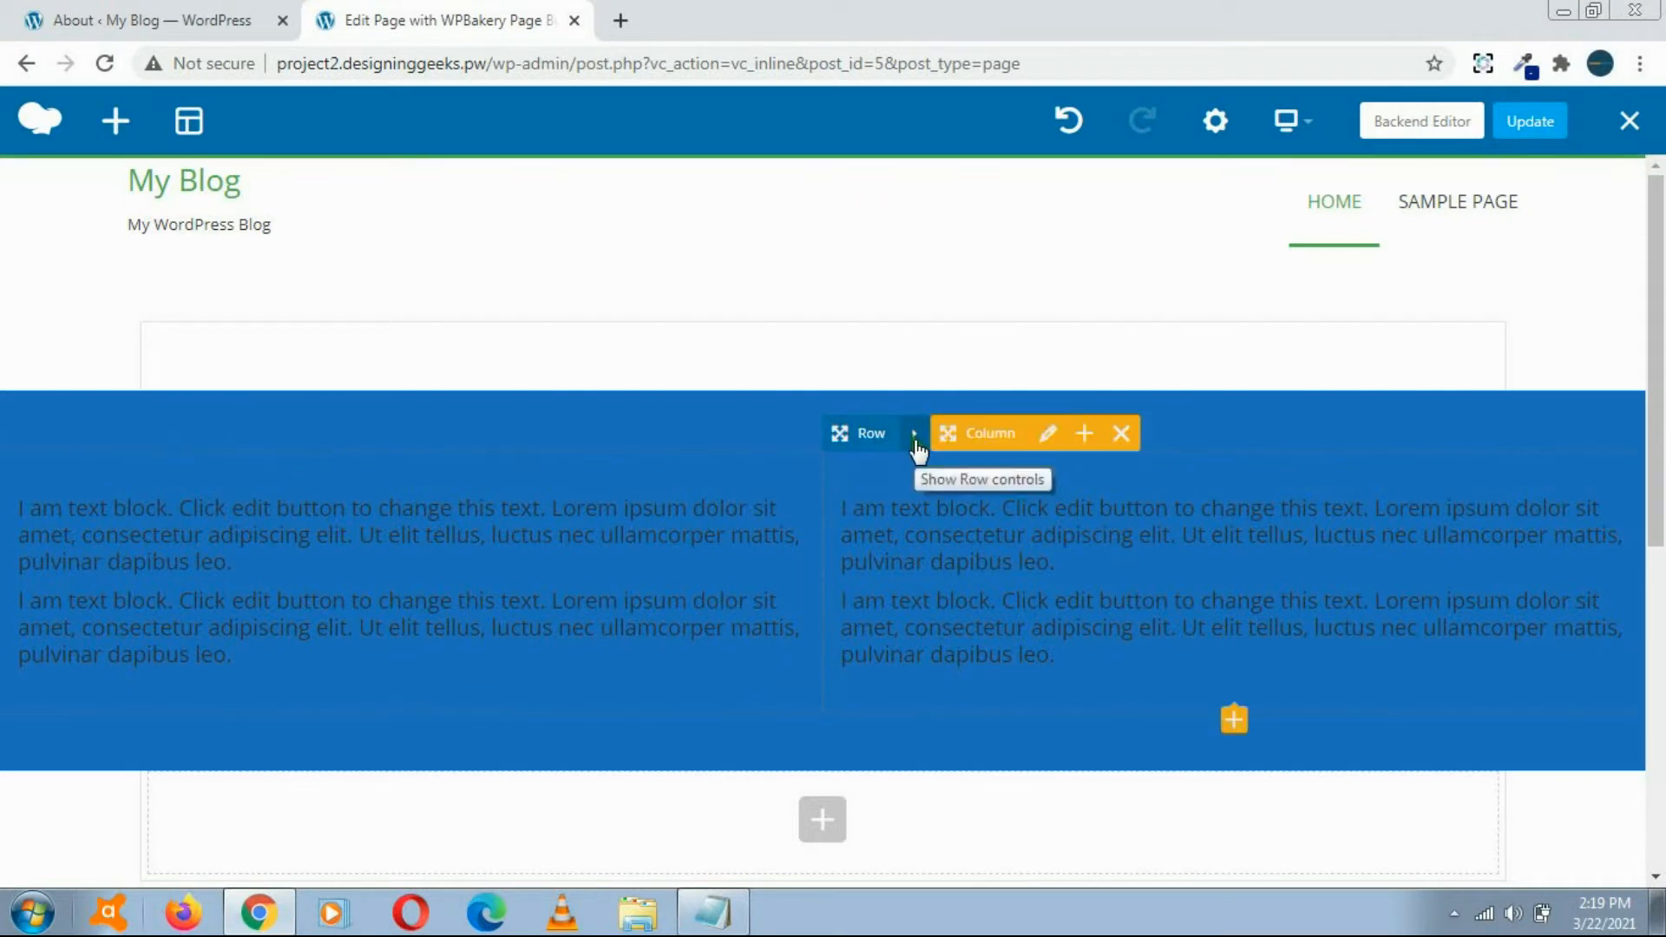
Step: Set the second column's background colour to white, then save and close the column settings
click(1049, 437)
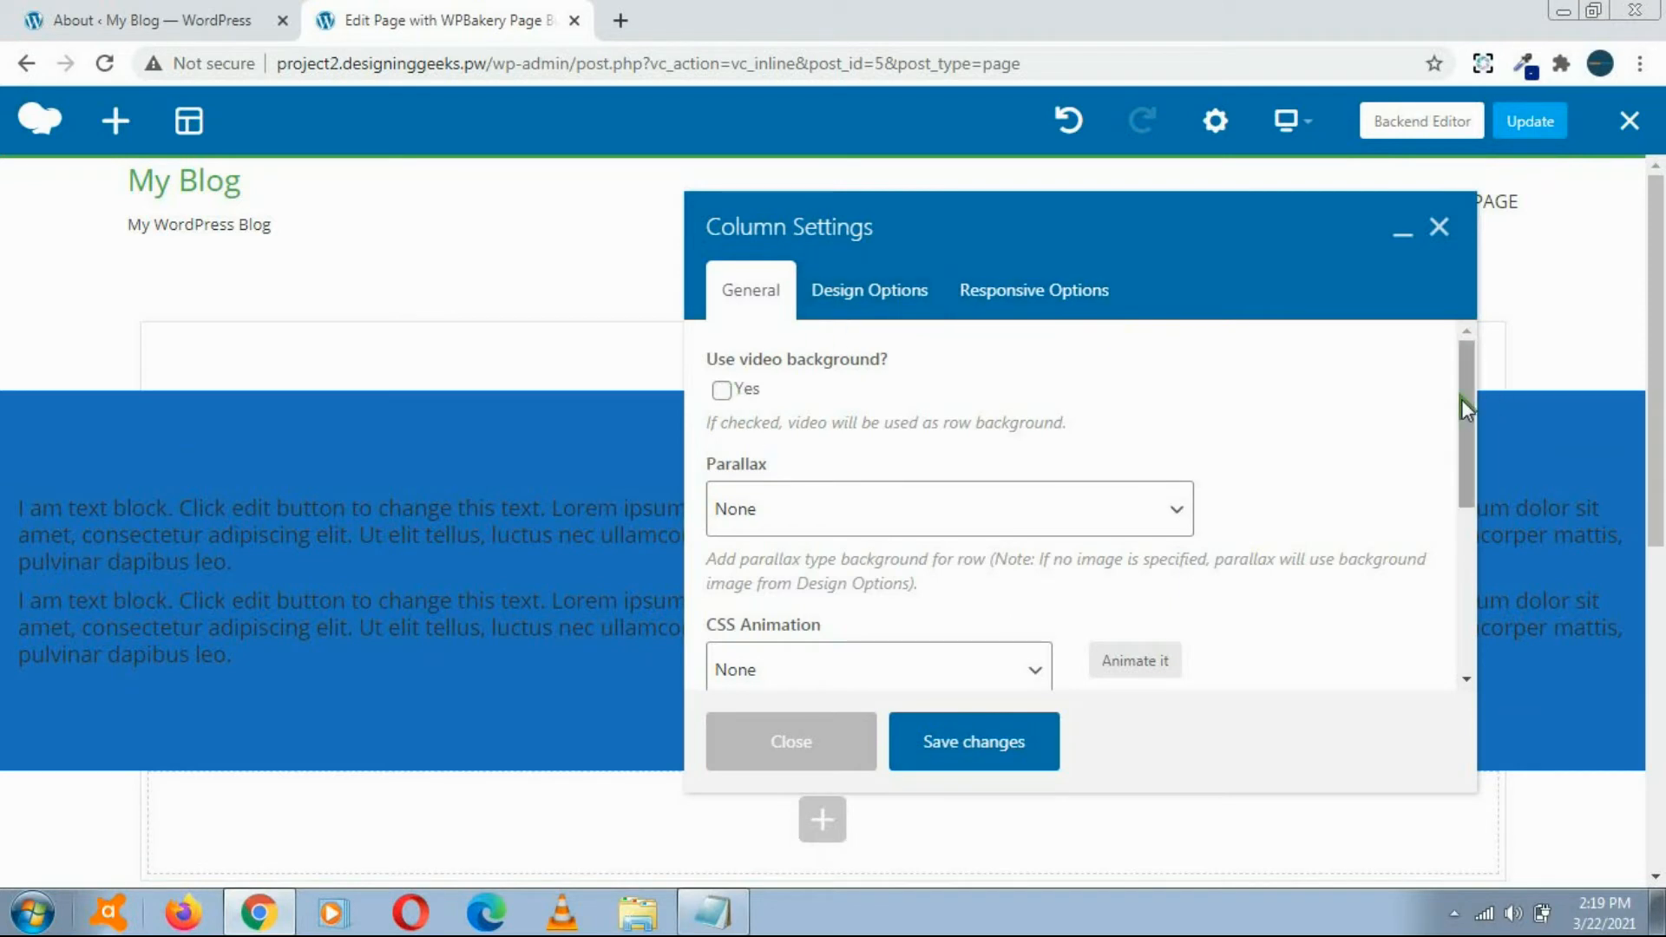
drag(1462, 400, 1448, 339)
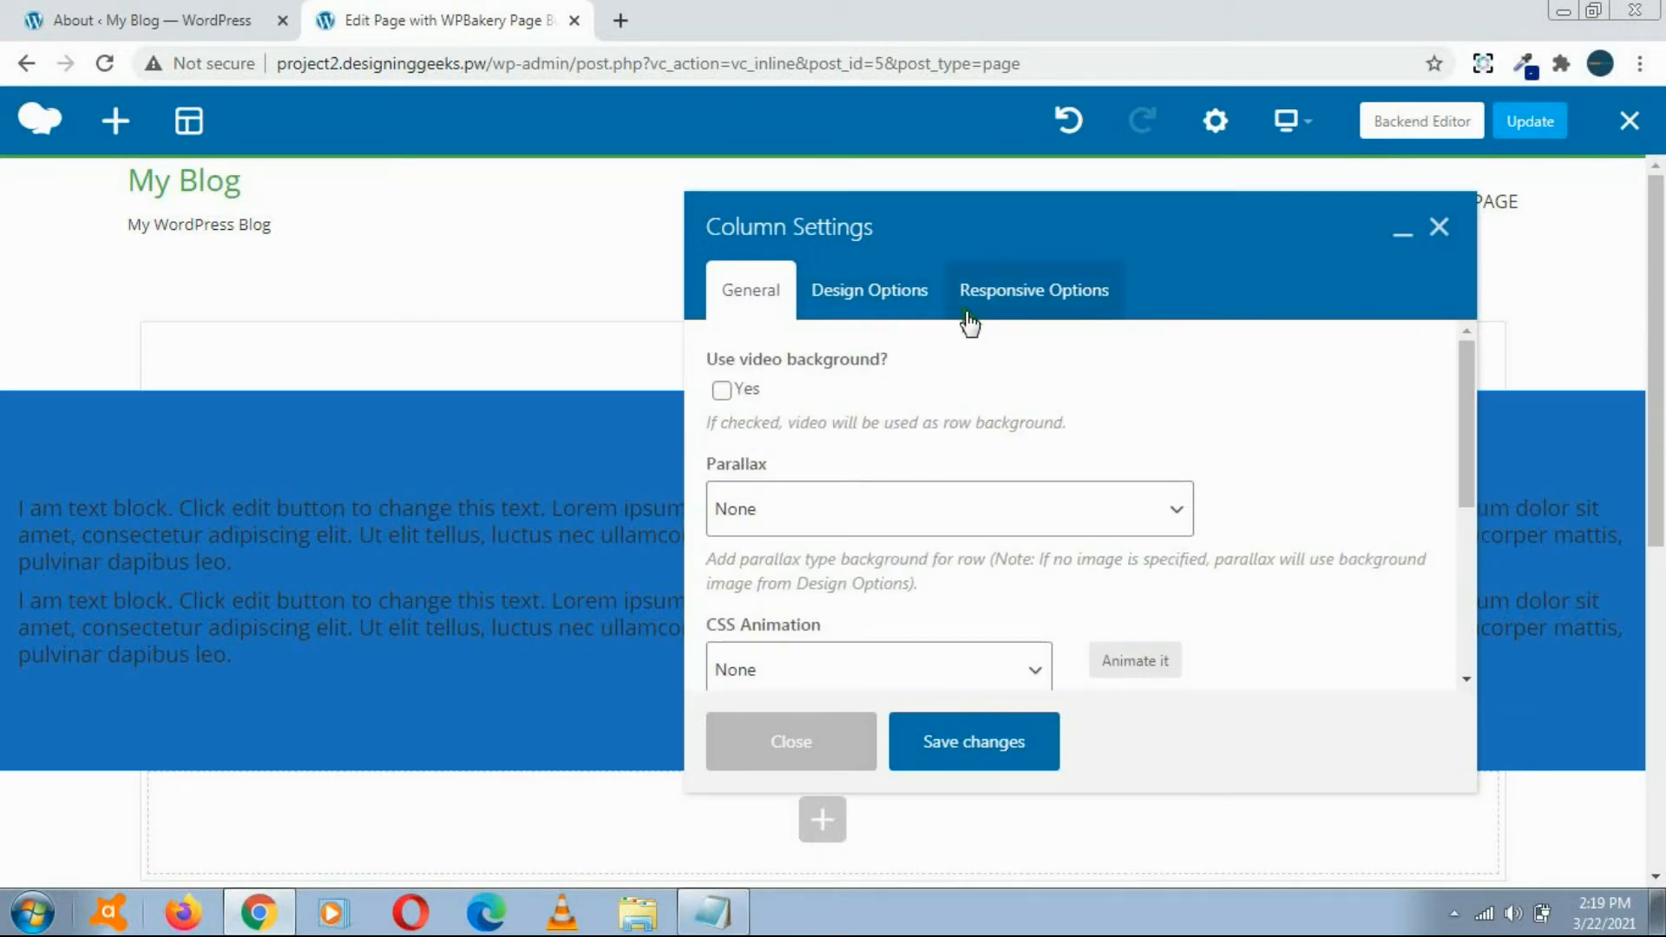
click(878, 301)
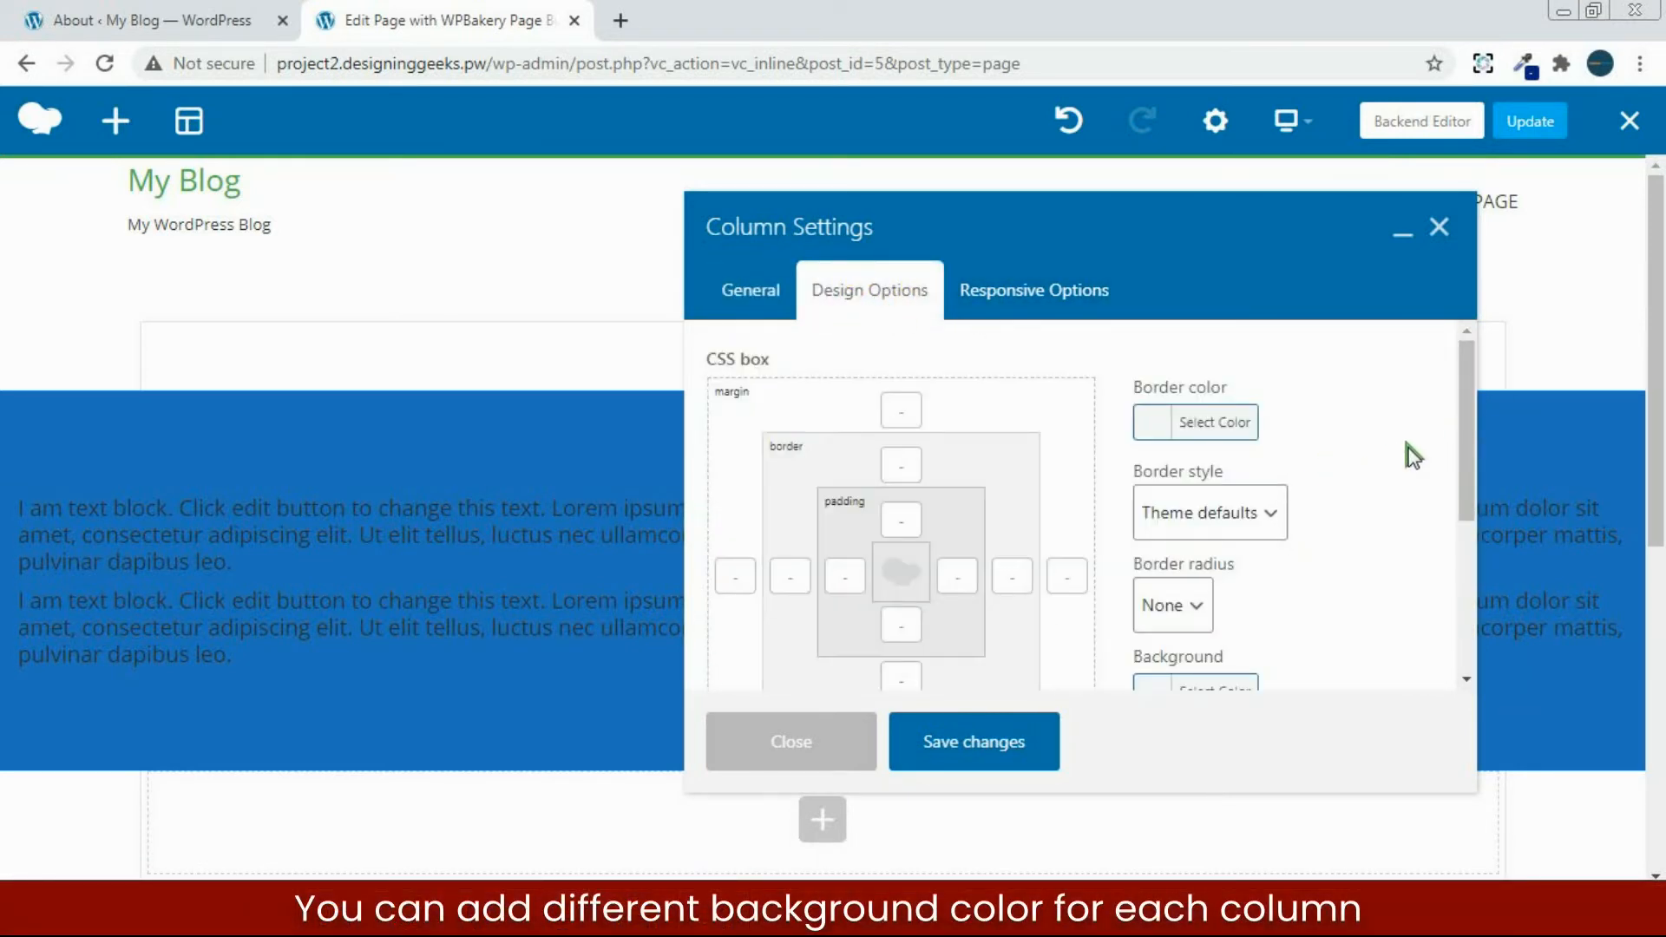
drag(1470, 423, 1469, 531)
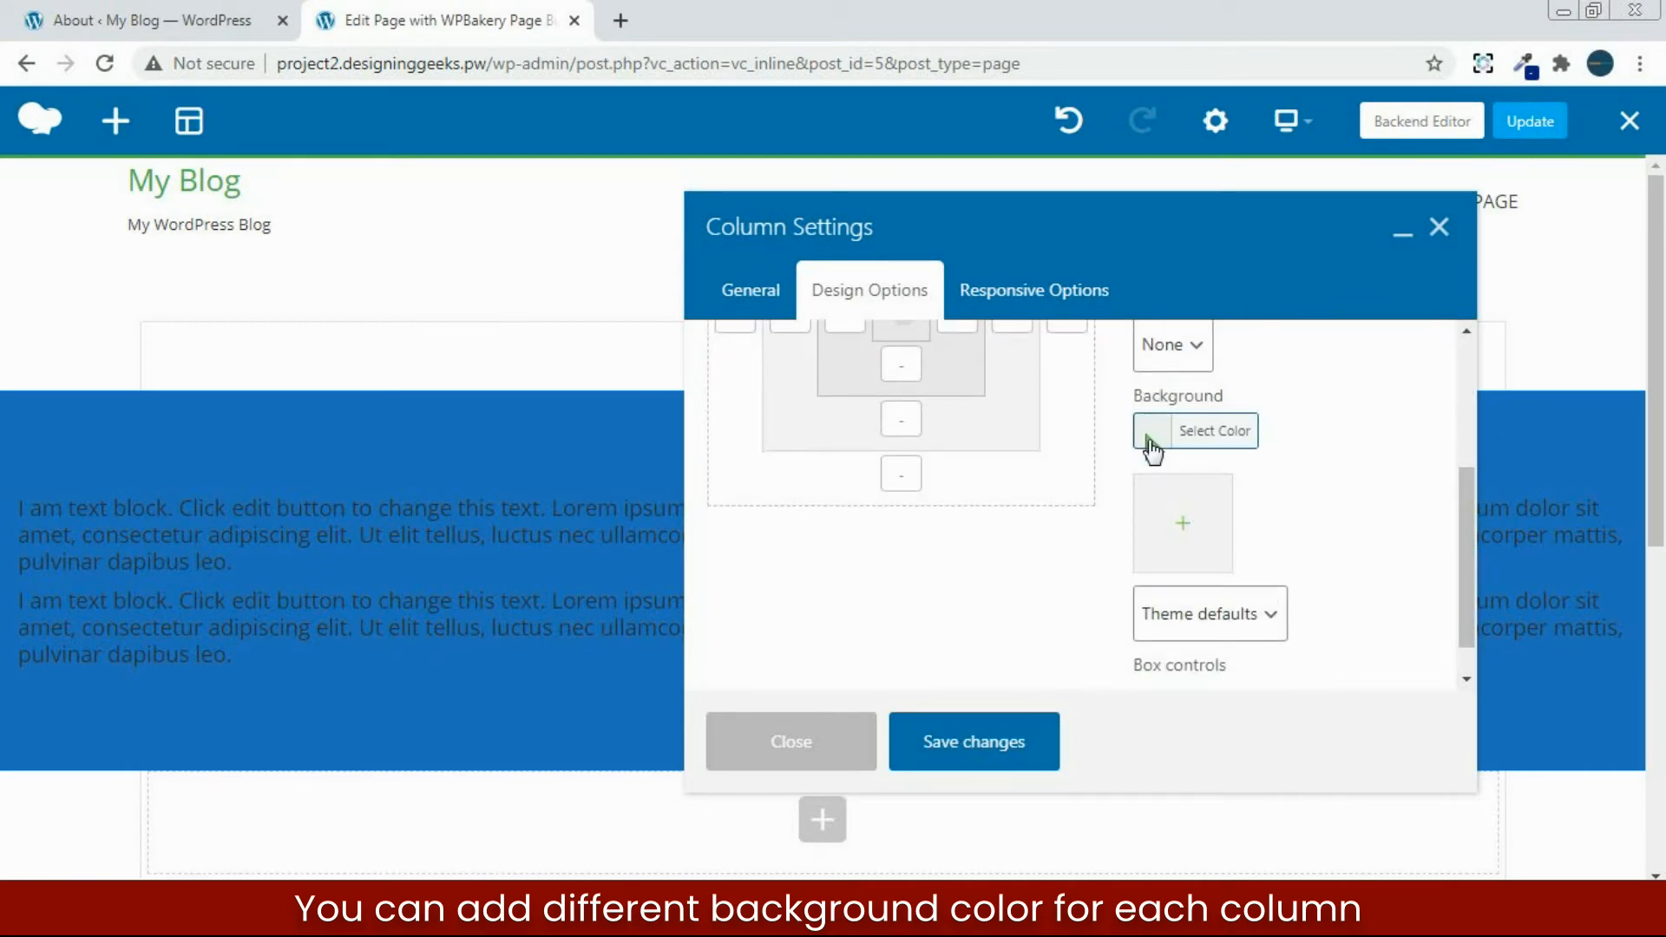
click(1154, 432)
click(1174, 533)
click(1064, 664)
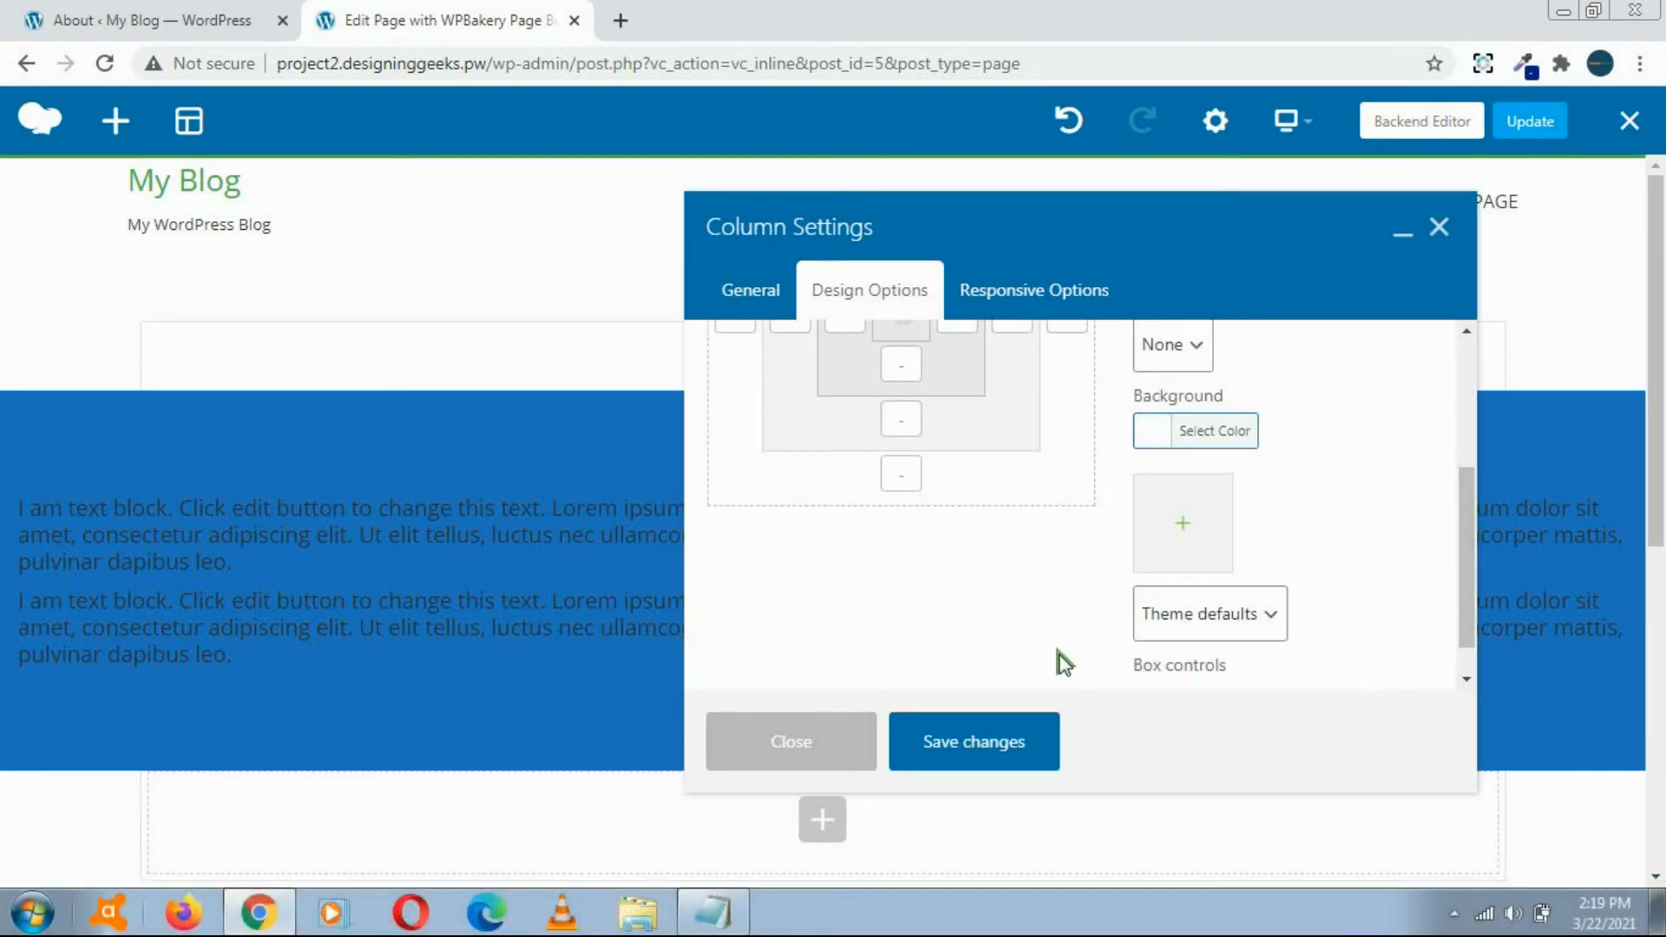
click(988, 744)
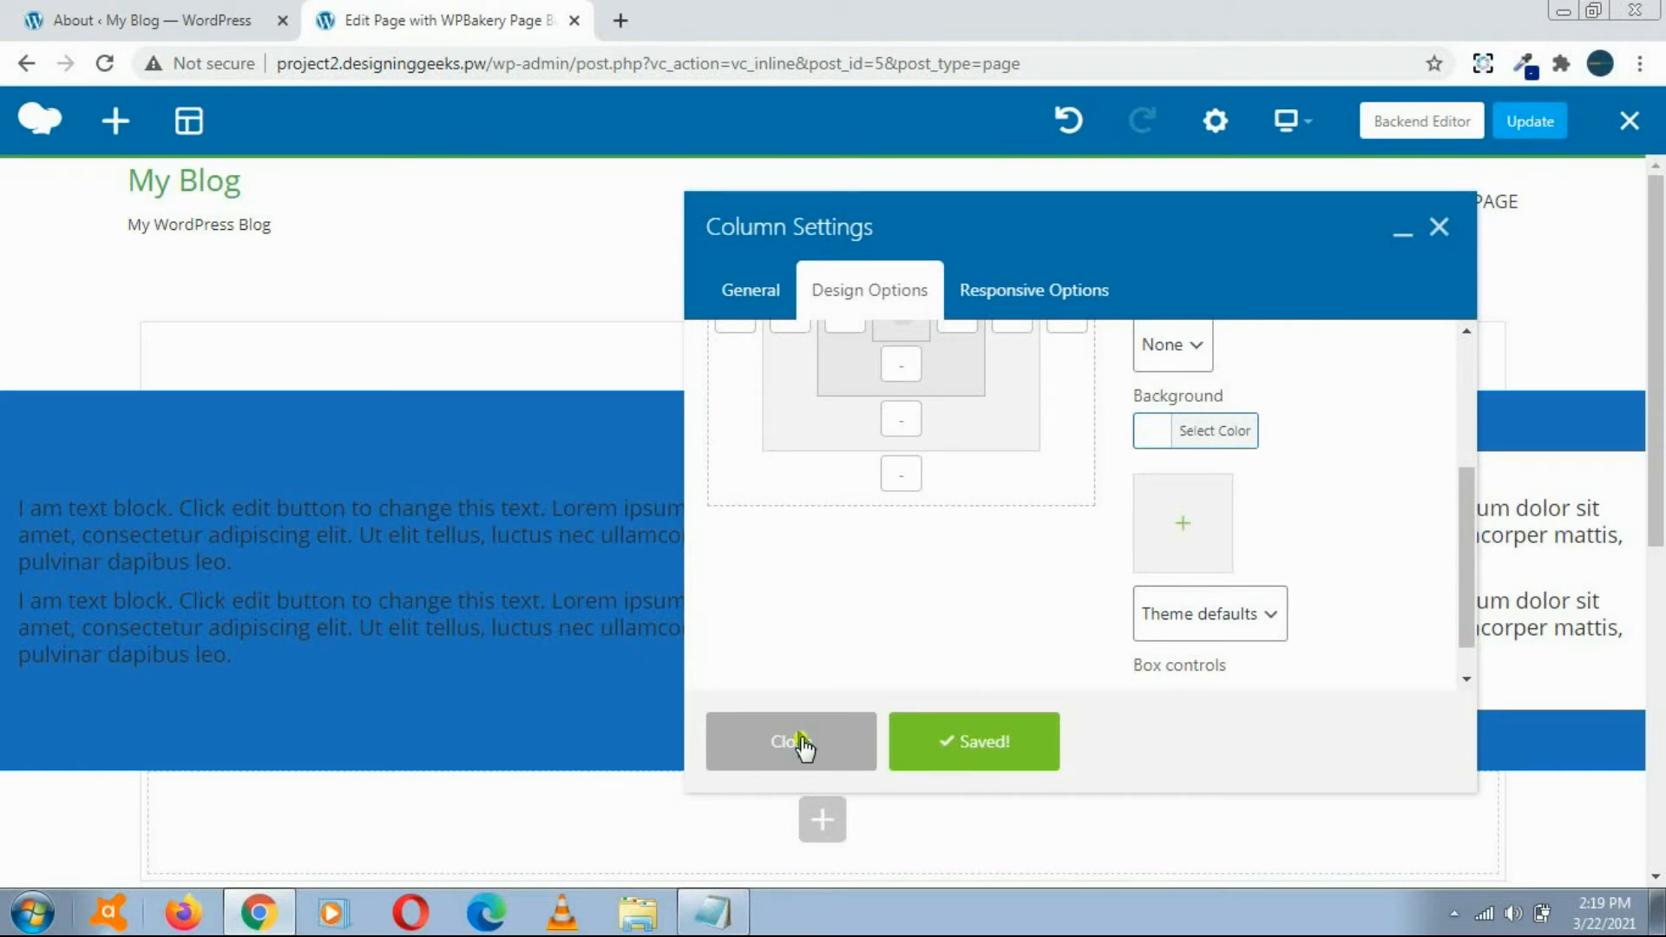
click(803, 743)
Step: Set the white column's top and bottom padding to 0, then save and close its settings
mouse_move(1663, 425)
mouse_down()
mouse_move(1663, 462)
mouse_move(1663, 410)
mouse_up()
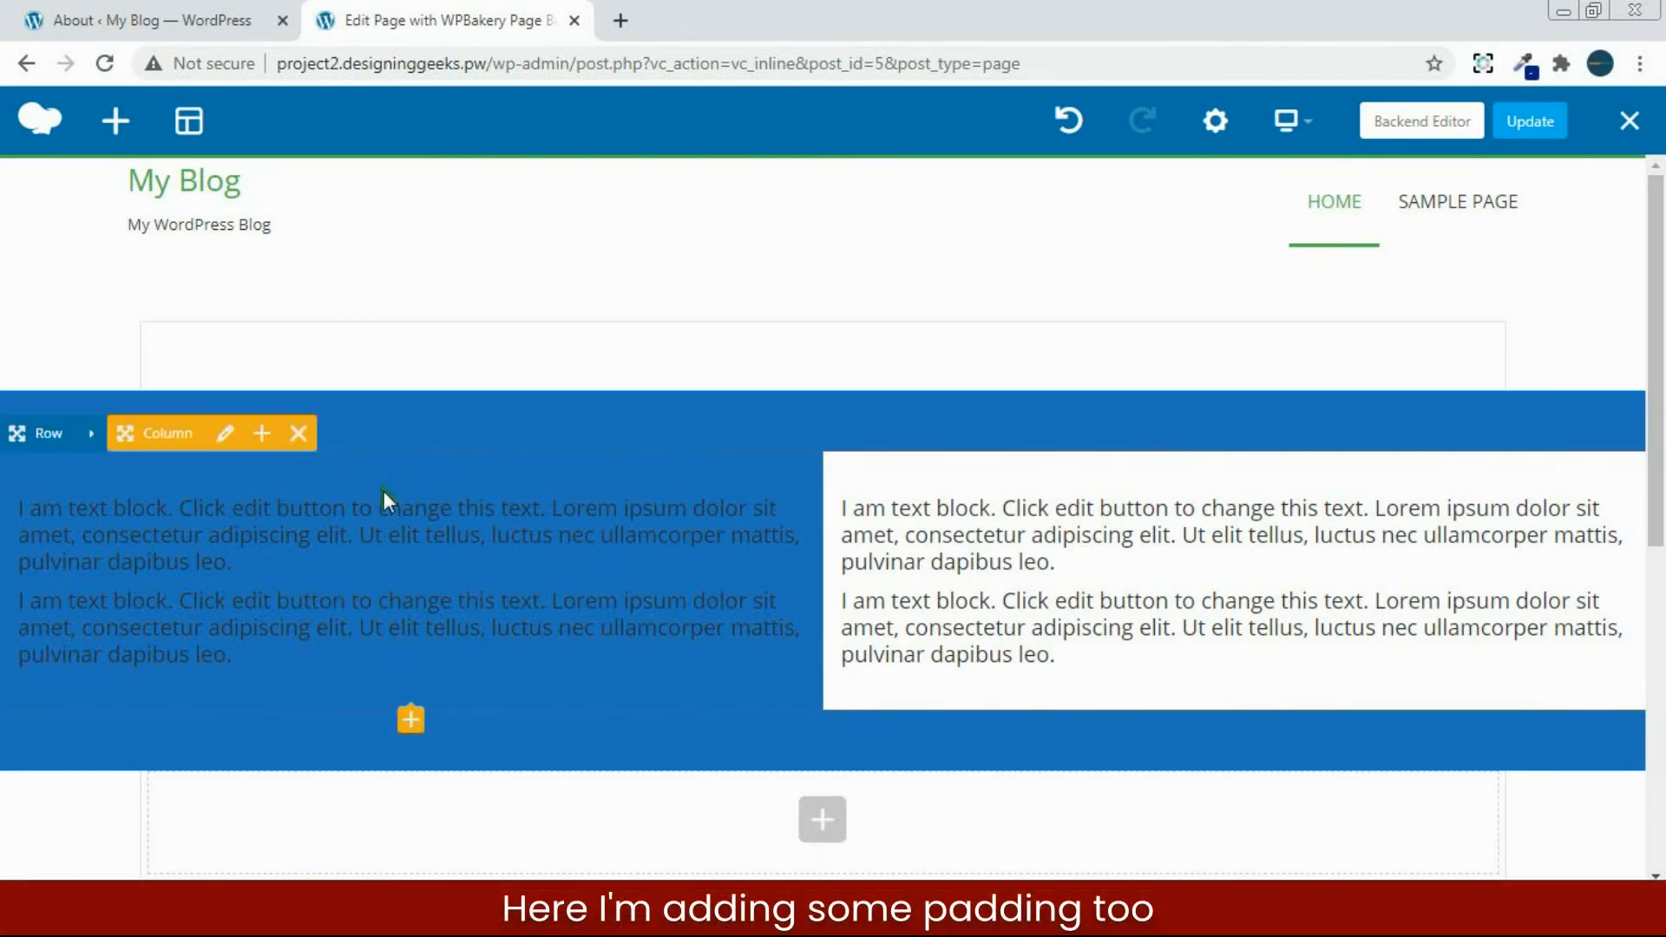
click(225, 433)
click(900, 518)
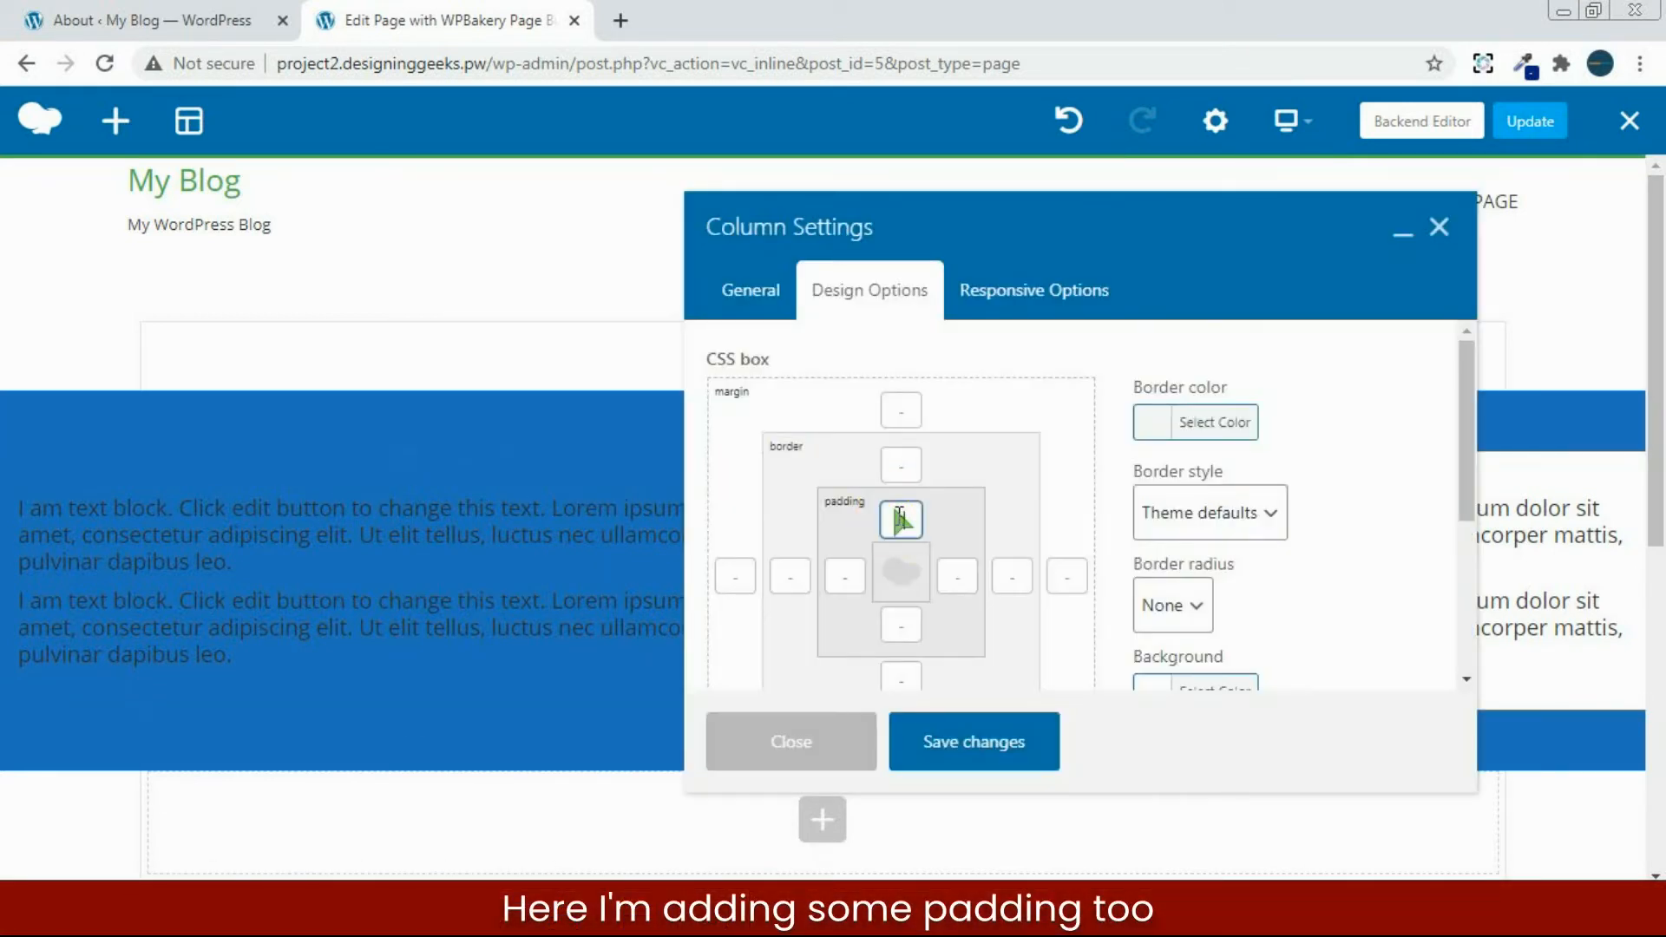
text(0)
click(901, 623)
text(0)
click(991, 752)
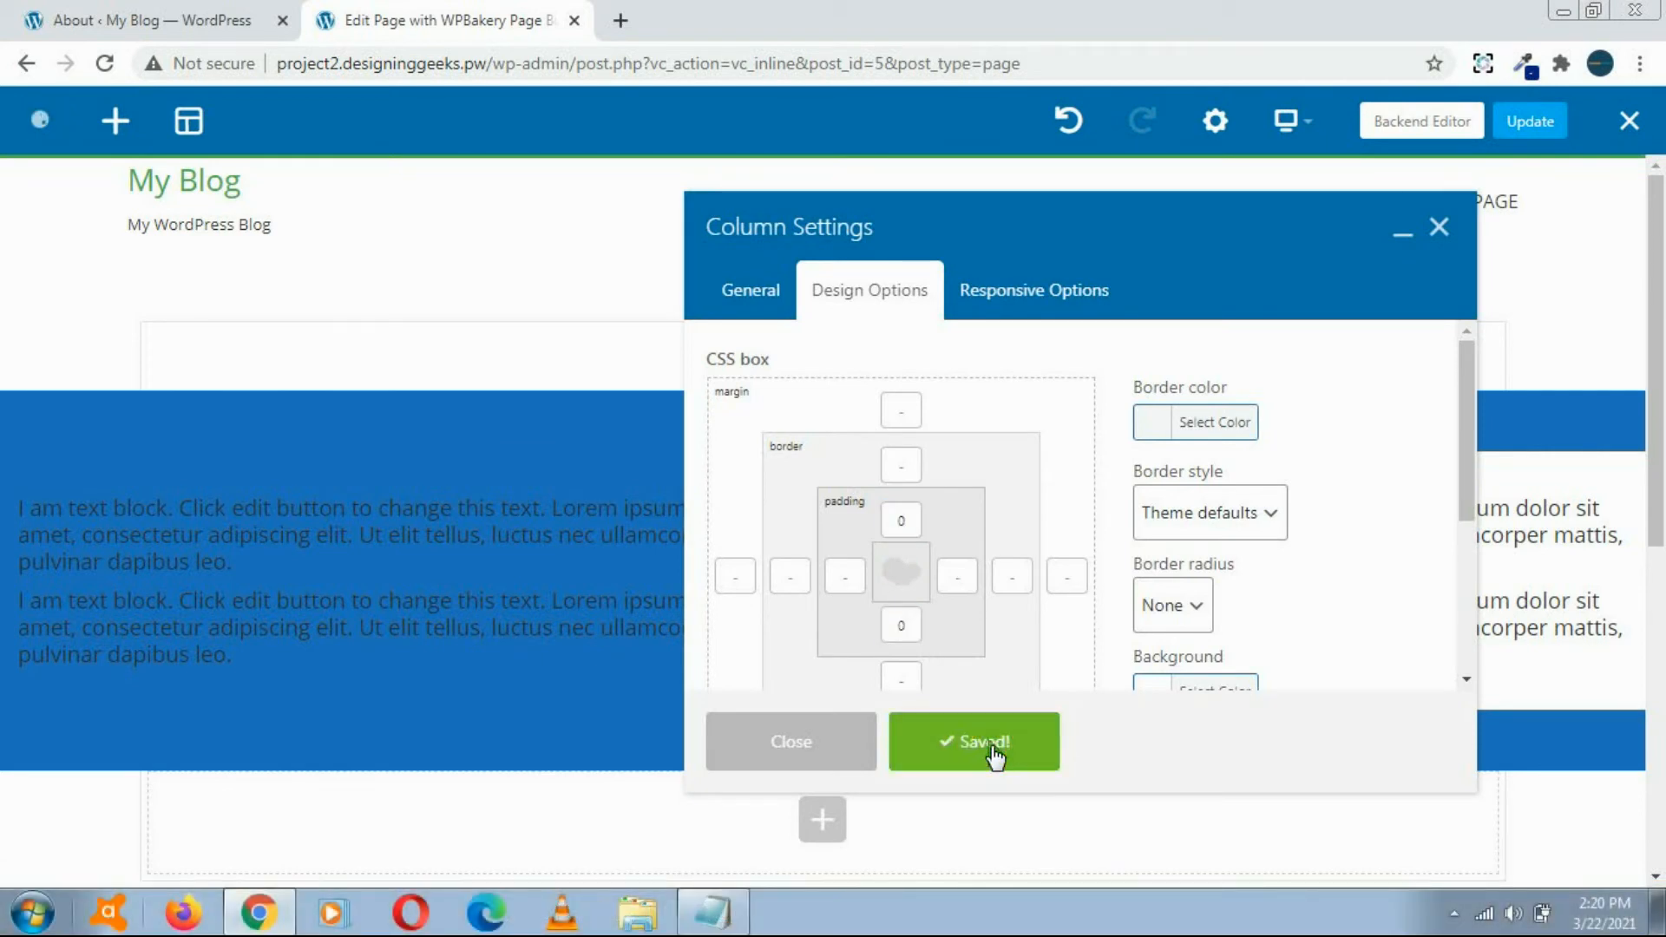
click(837, 759)
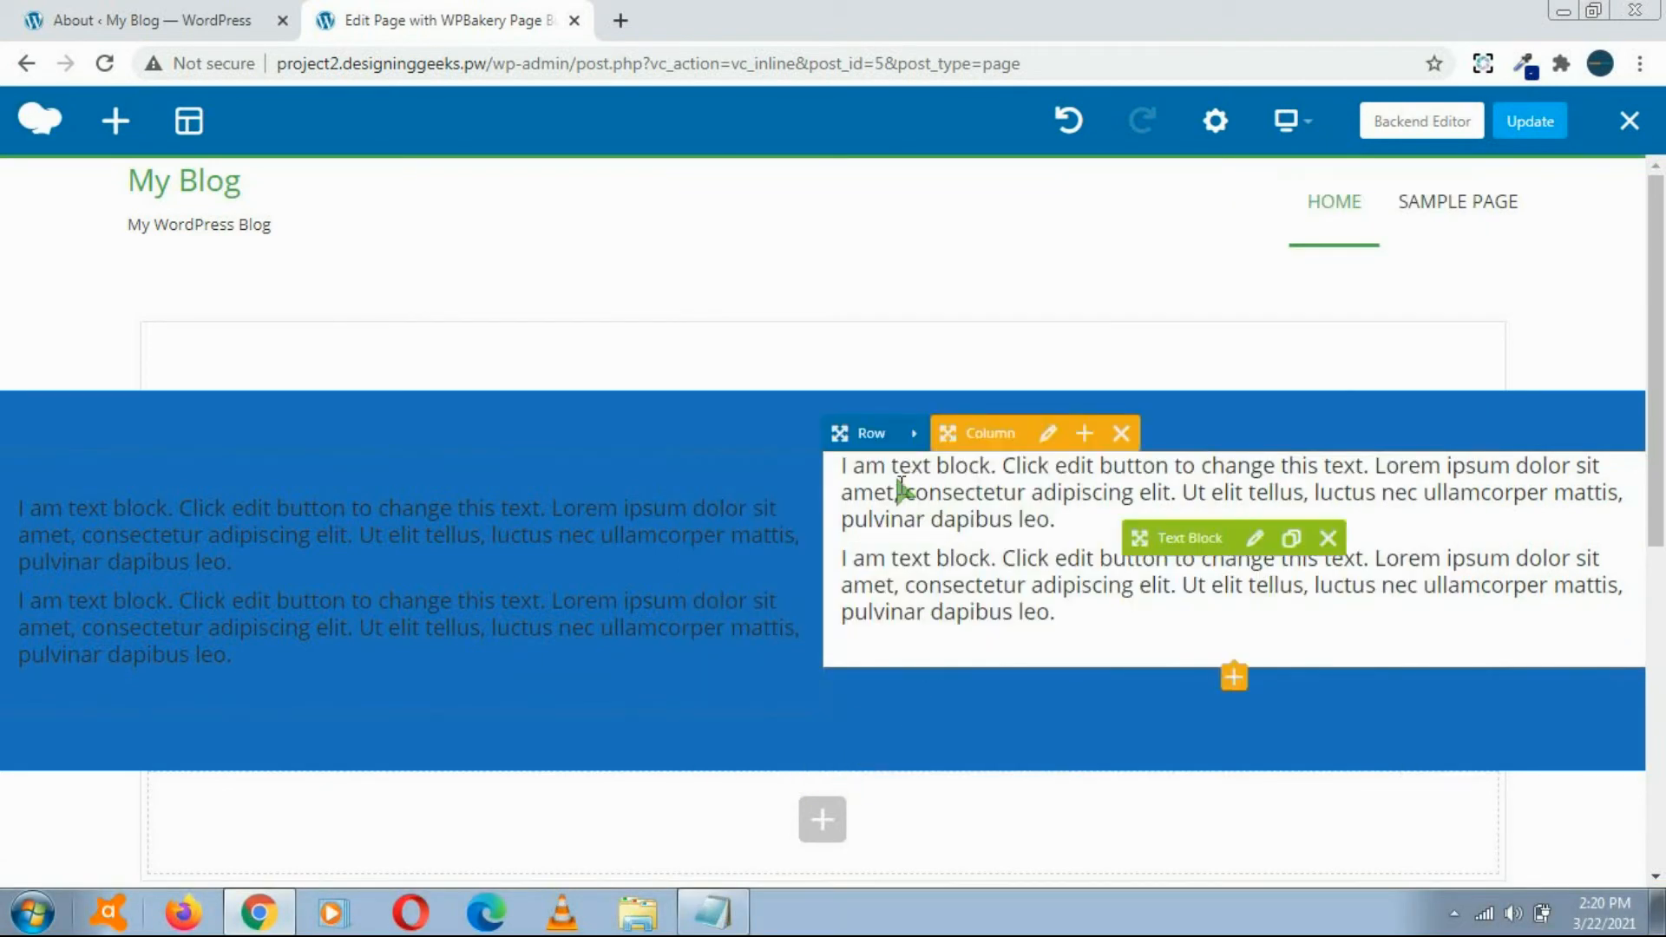
Step: Set the white column's padding to 50 on all four sides, then save and close its settings
click(1047, 436)
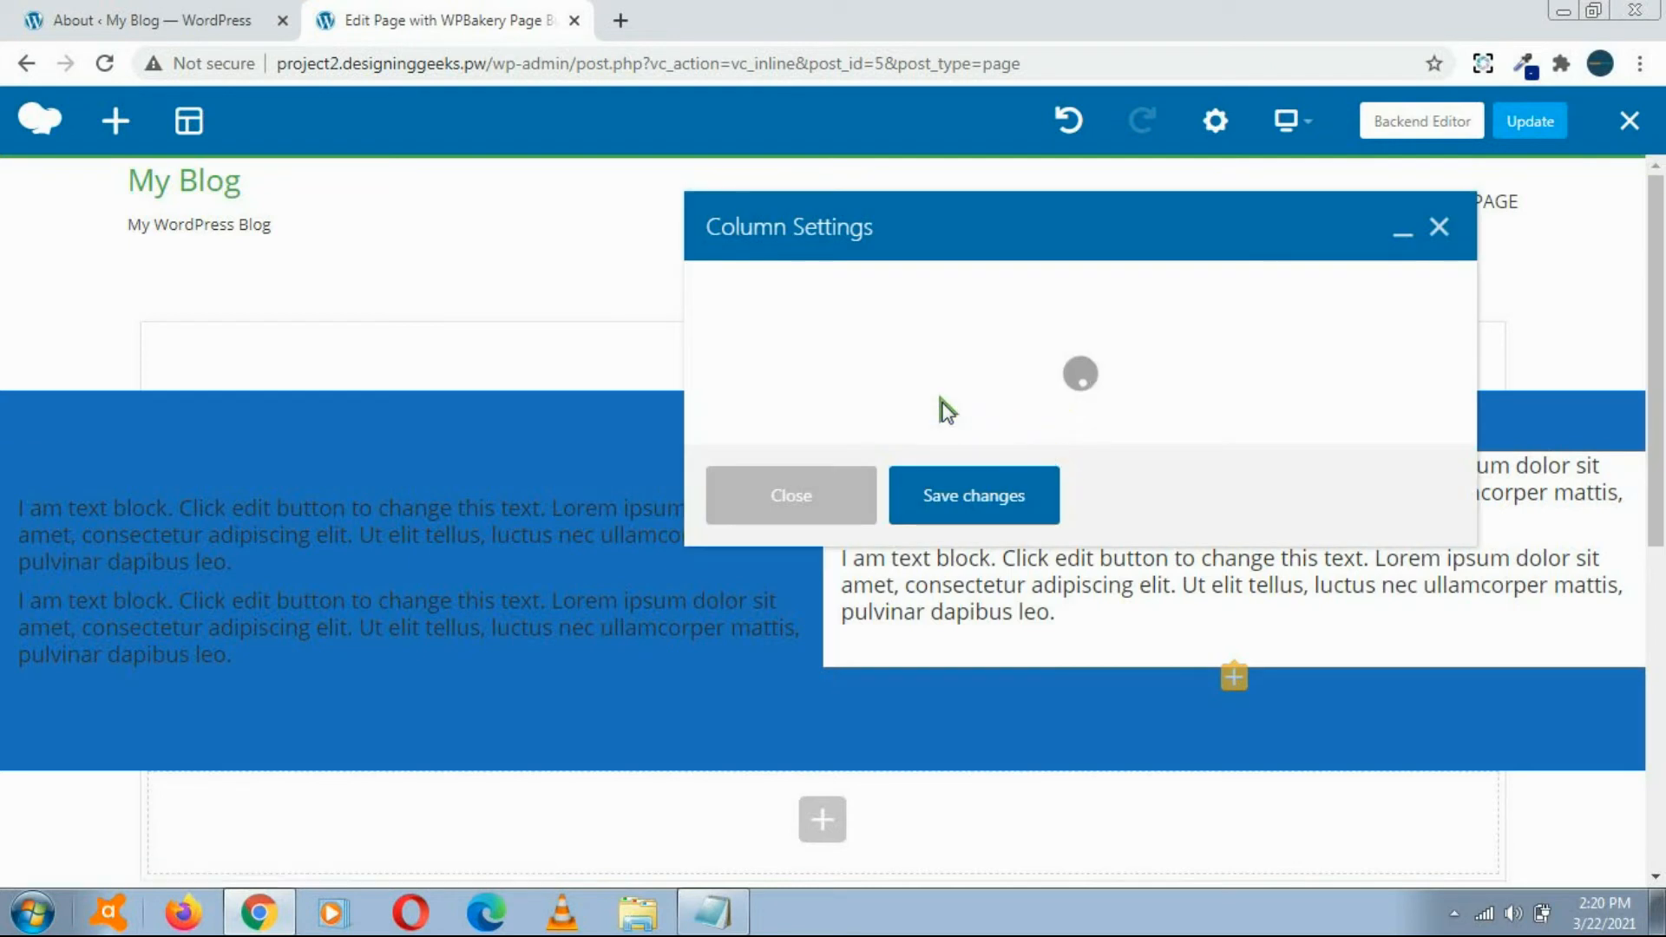
click(905, 295)
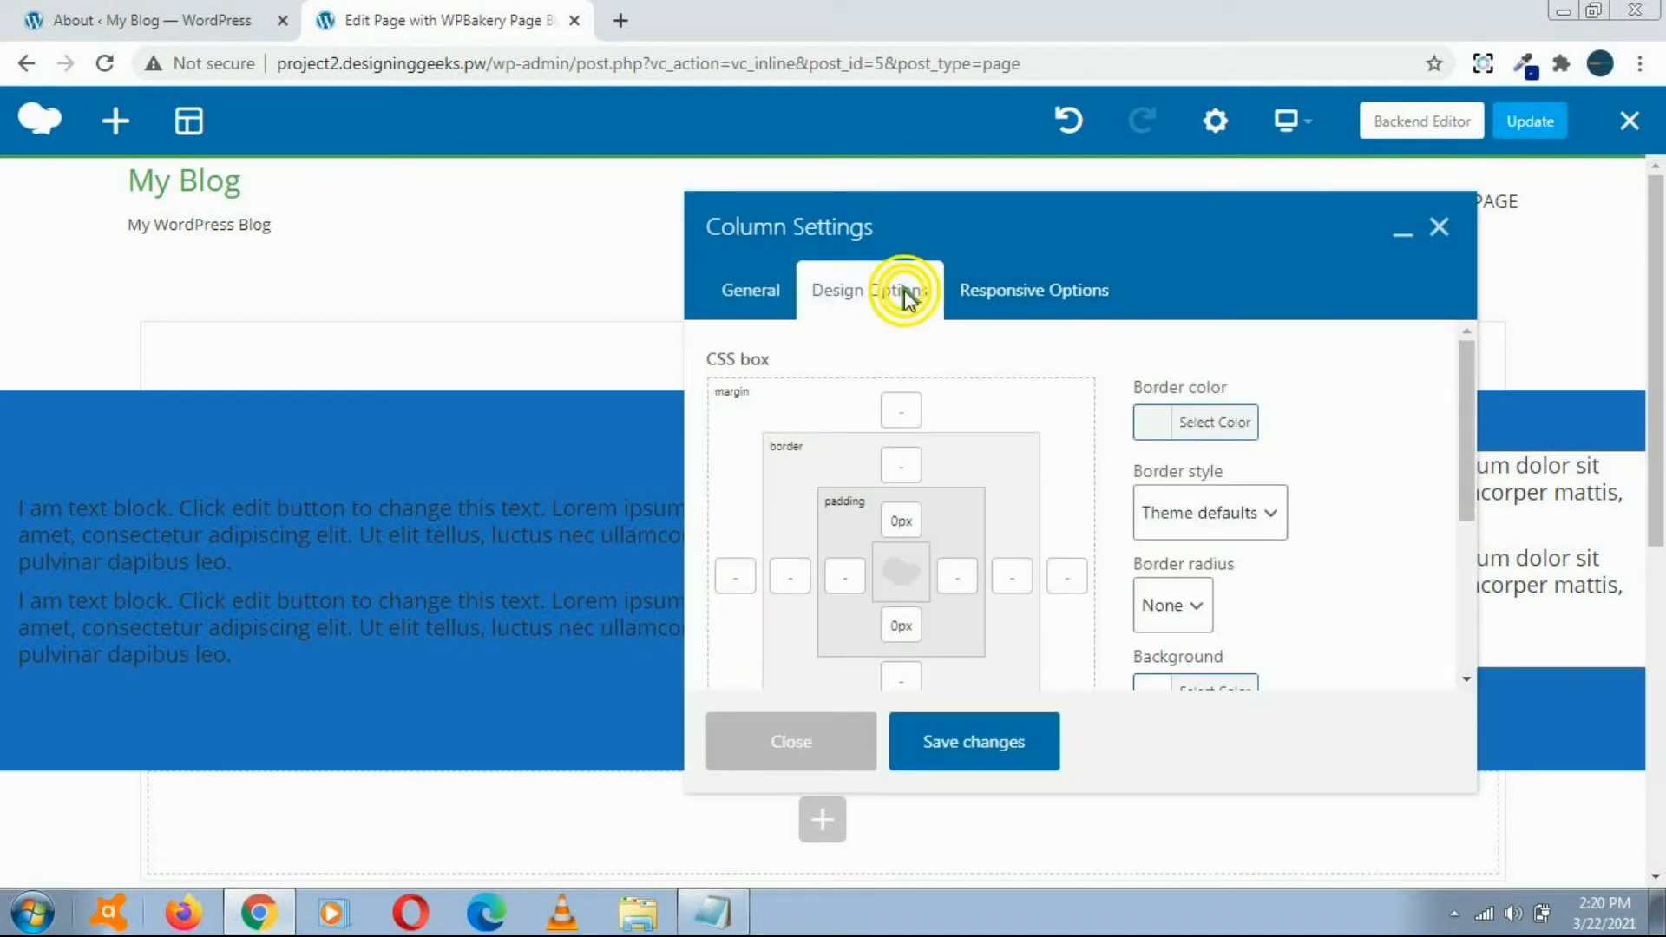
click(886, 520)
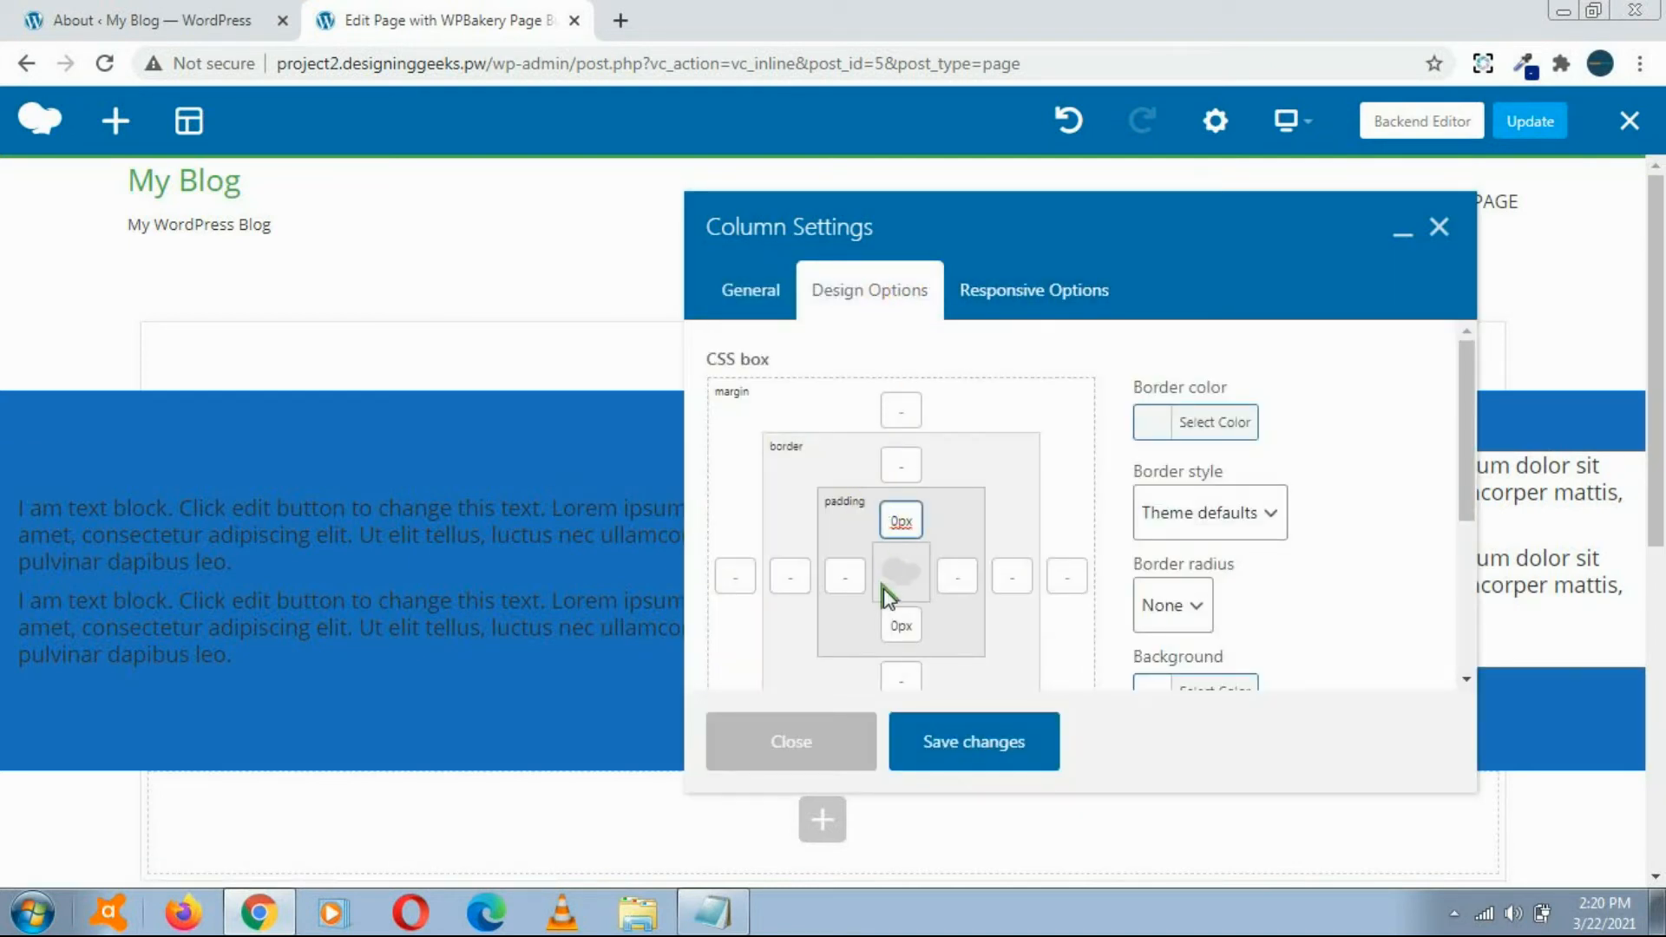
click(887, 625)
text(5)
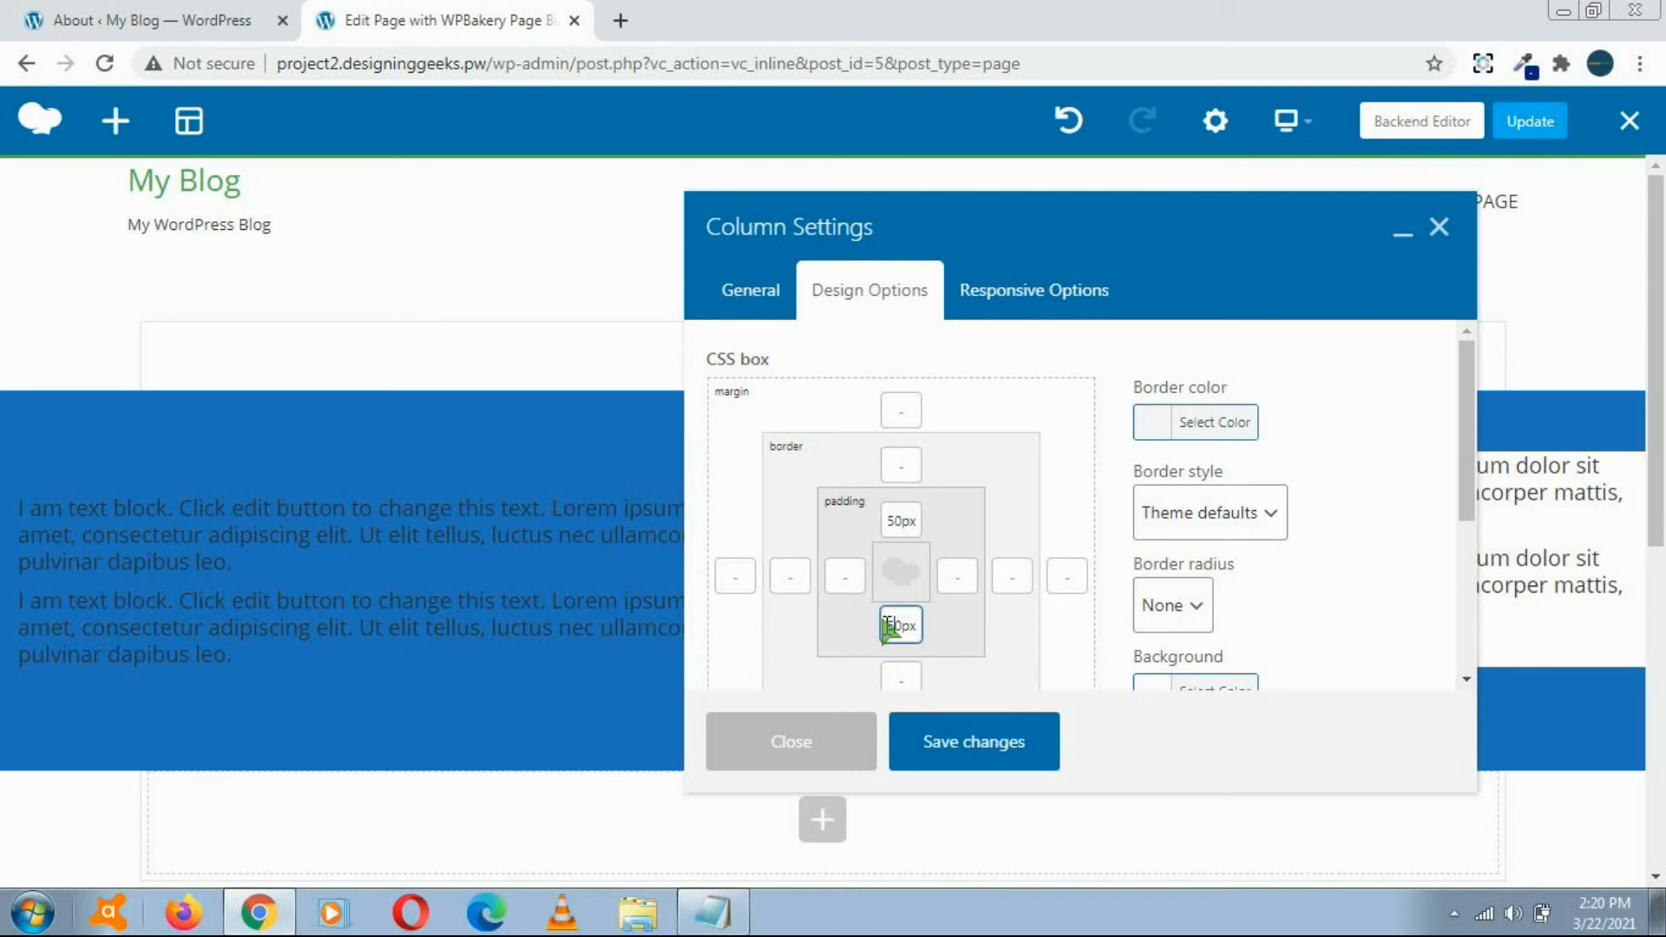
click(845, 577)
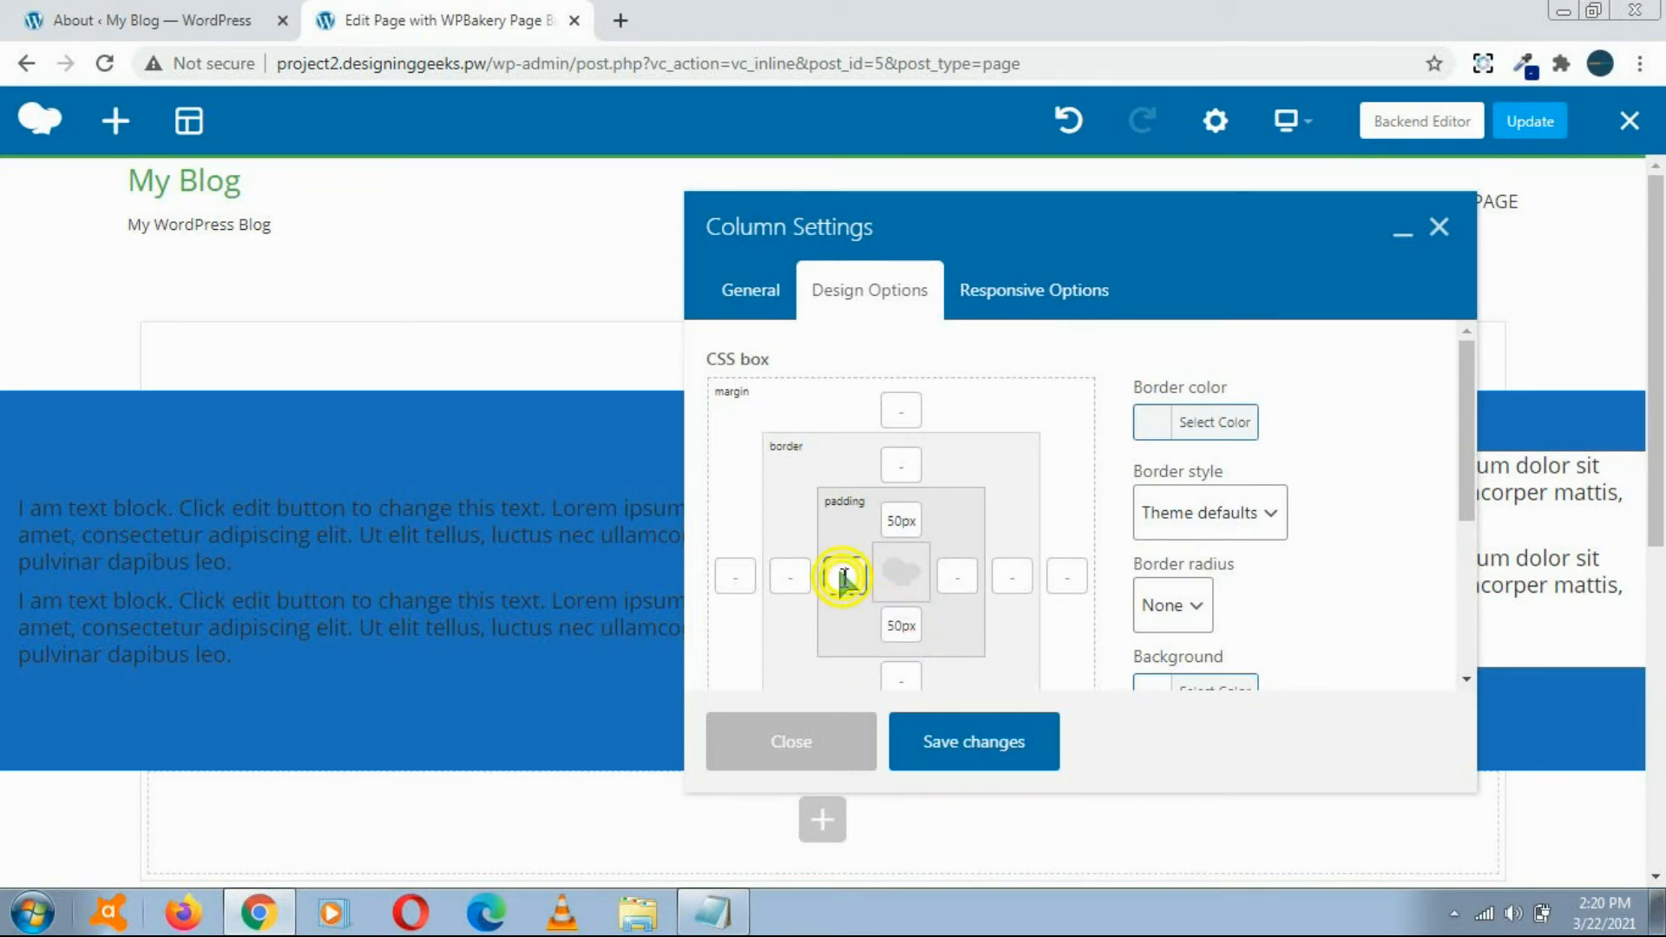
click(998, 740)
click(823, 755)
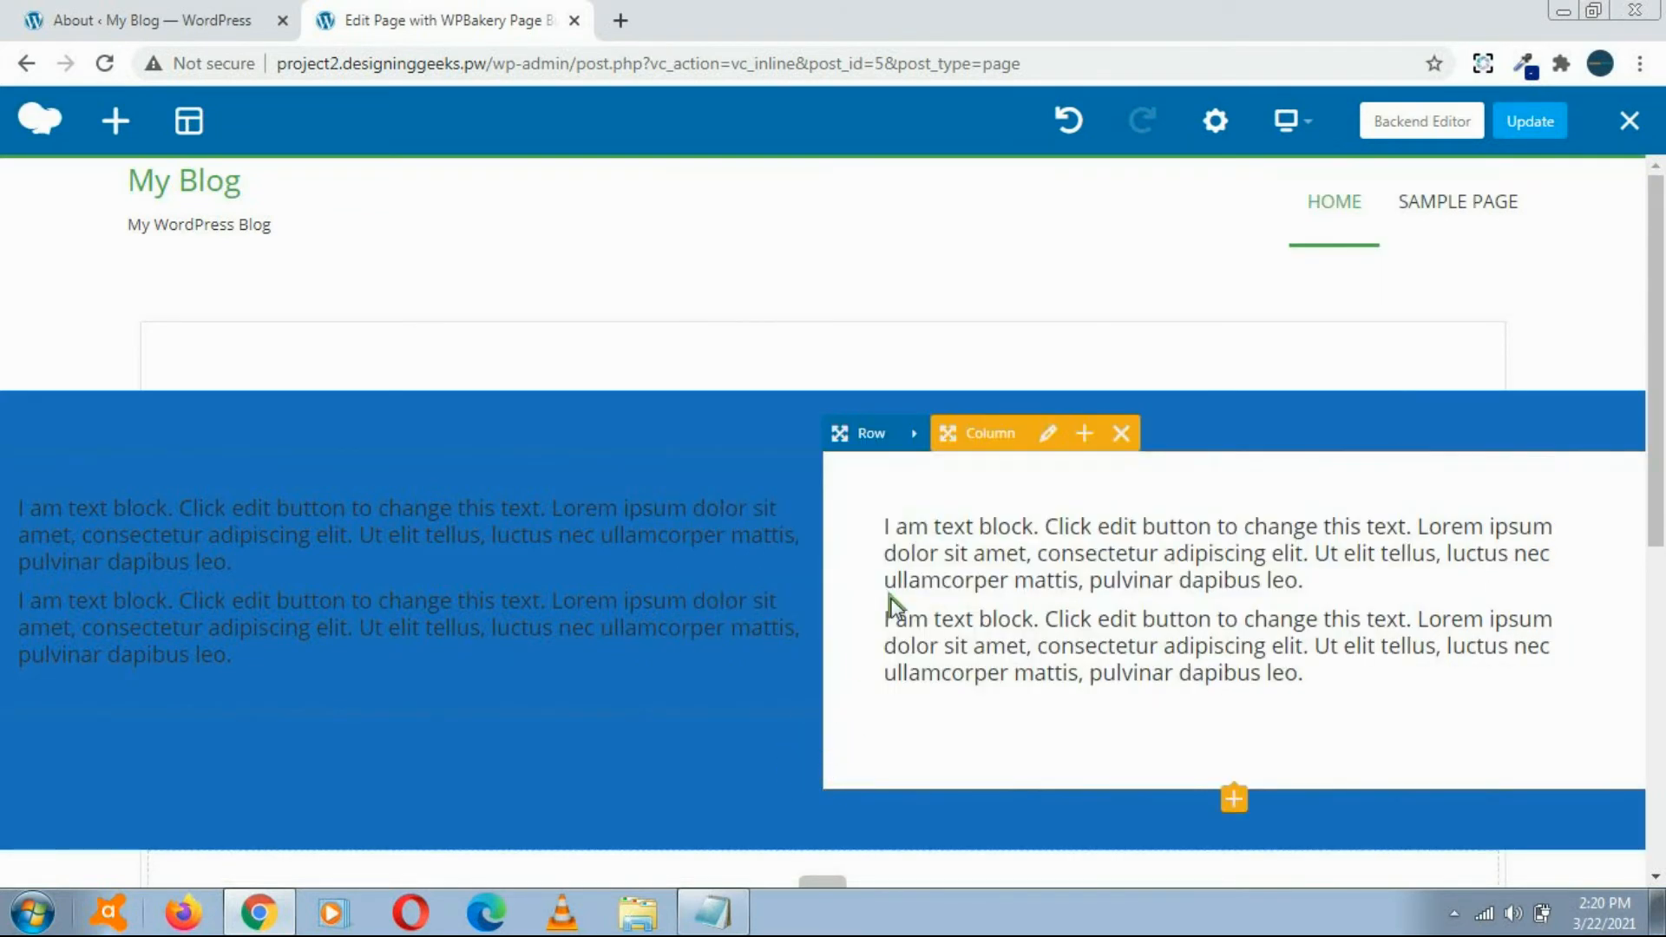
Step: Change the blue row's layout to three equal columns (1/3 + 1/3 + 1/3) and close the layout window
mouse_move(1656, 335)
mouse_down()
mouse_move(1662, 494)
mouse_move(1662, 347)
mouse_up()
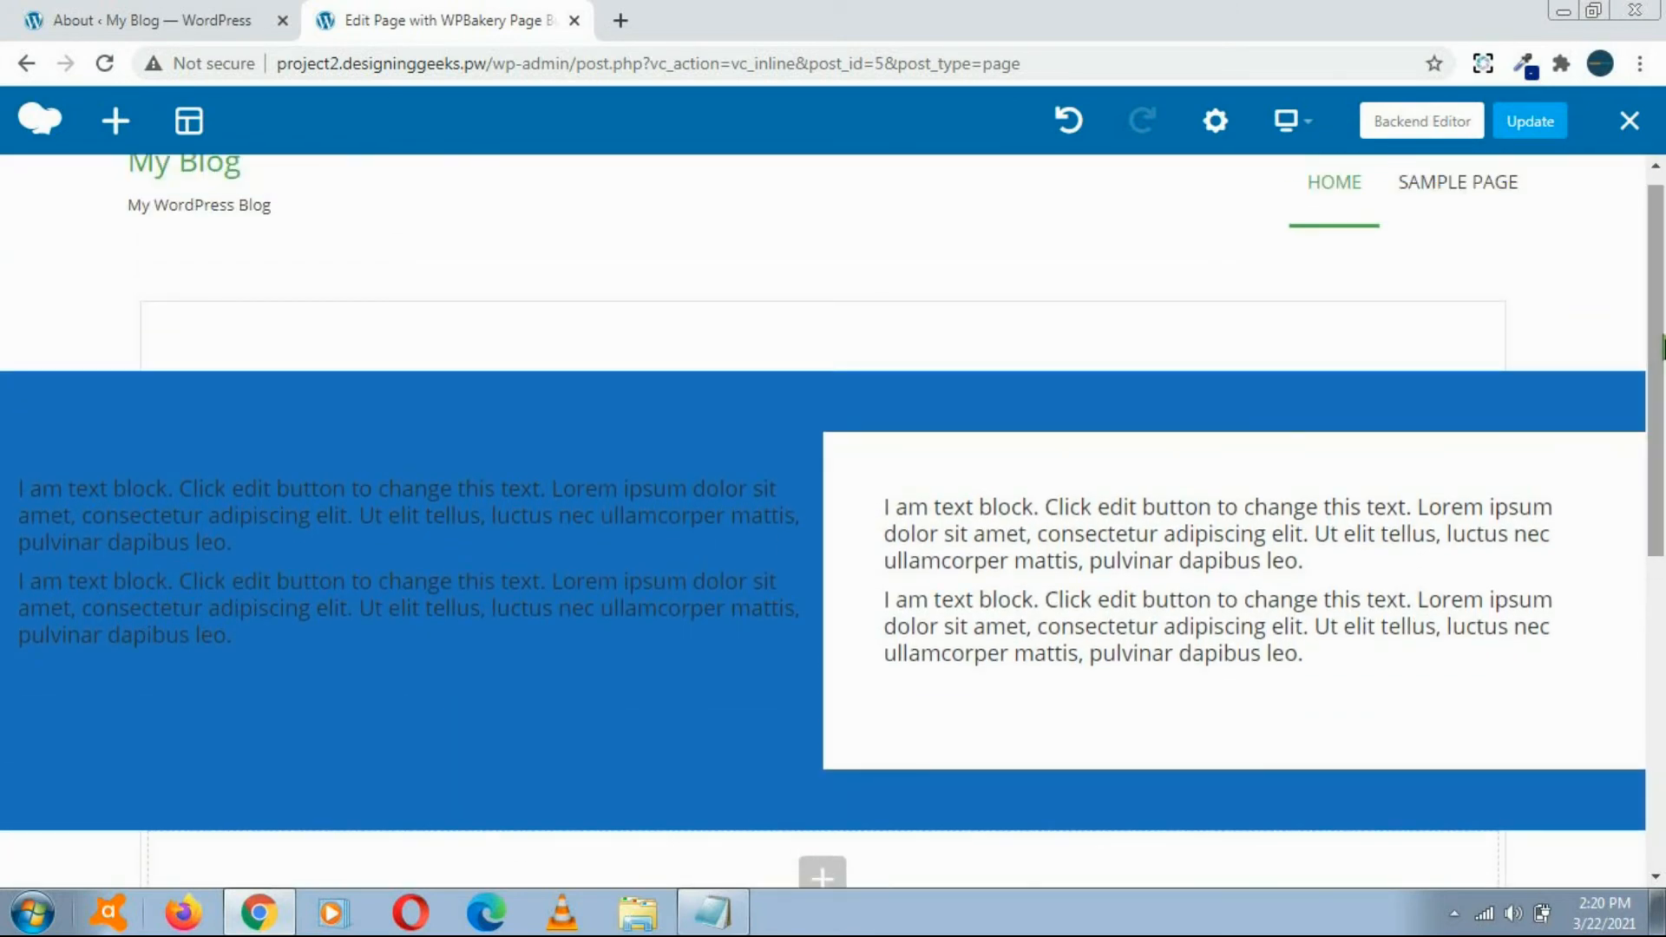
mouse_move(658, 478)
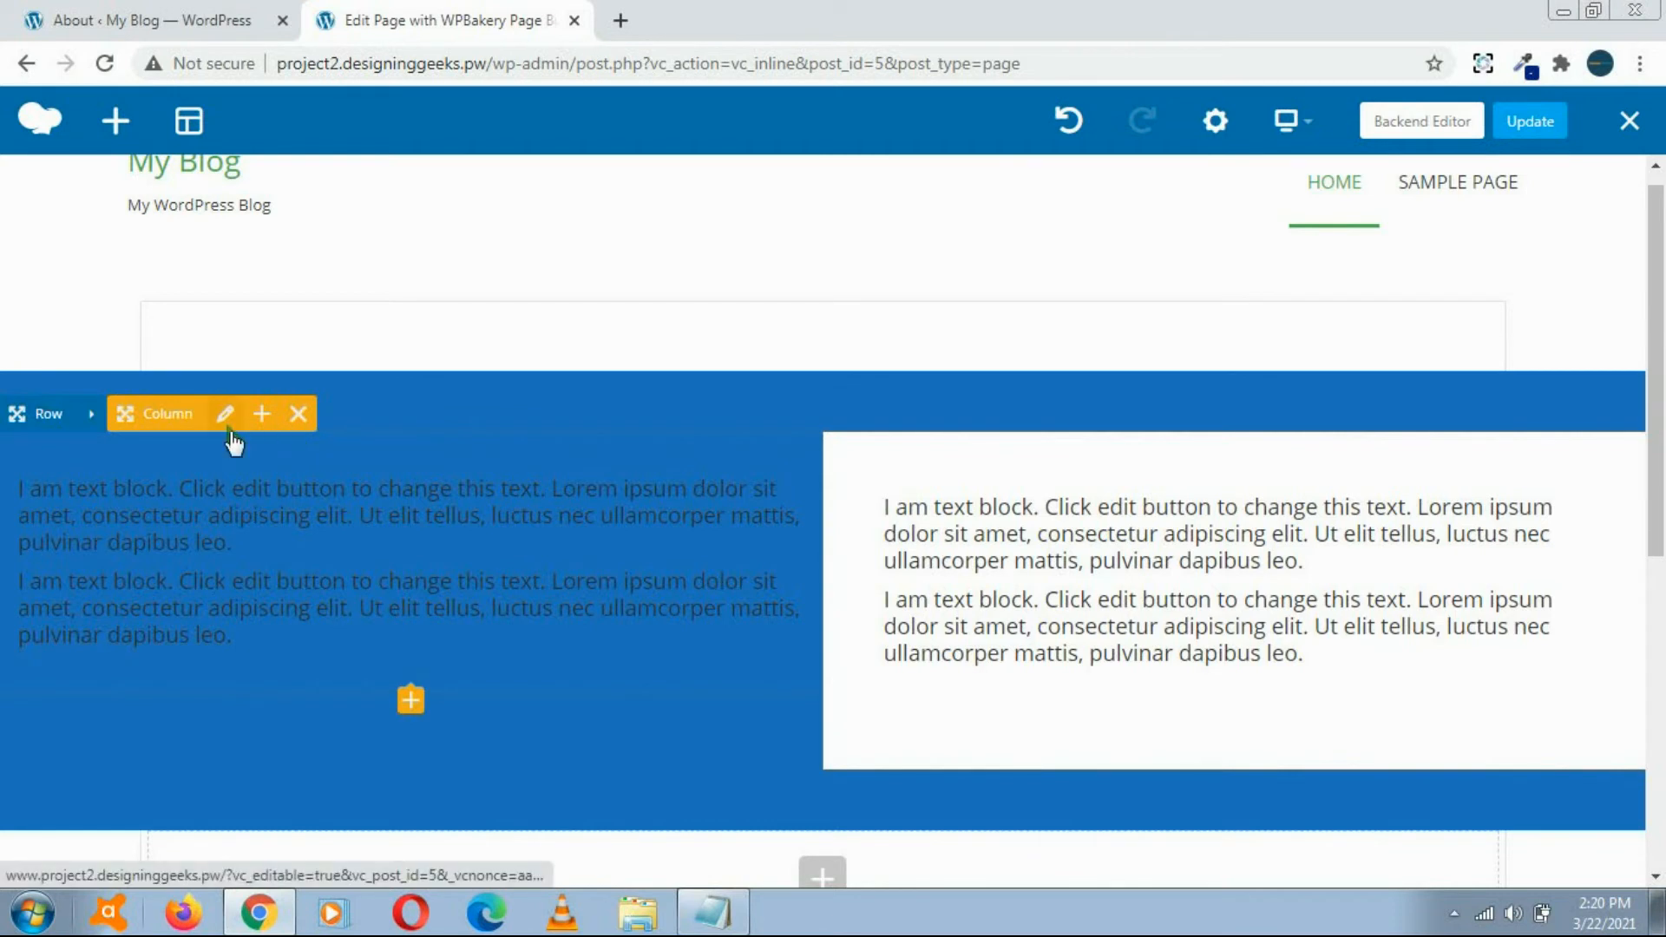
click(91, 415)
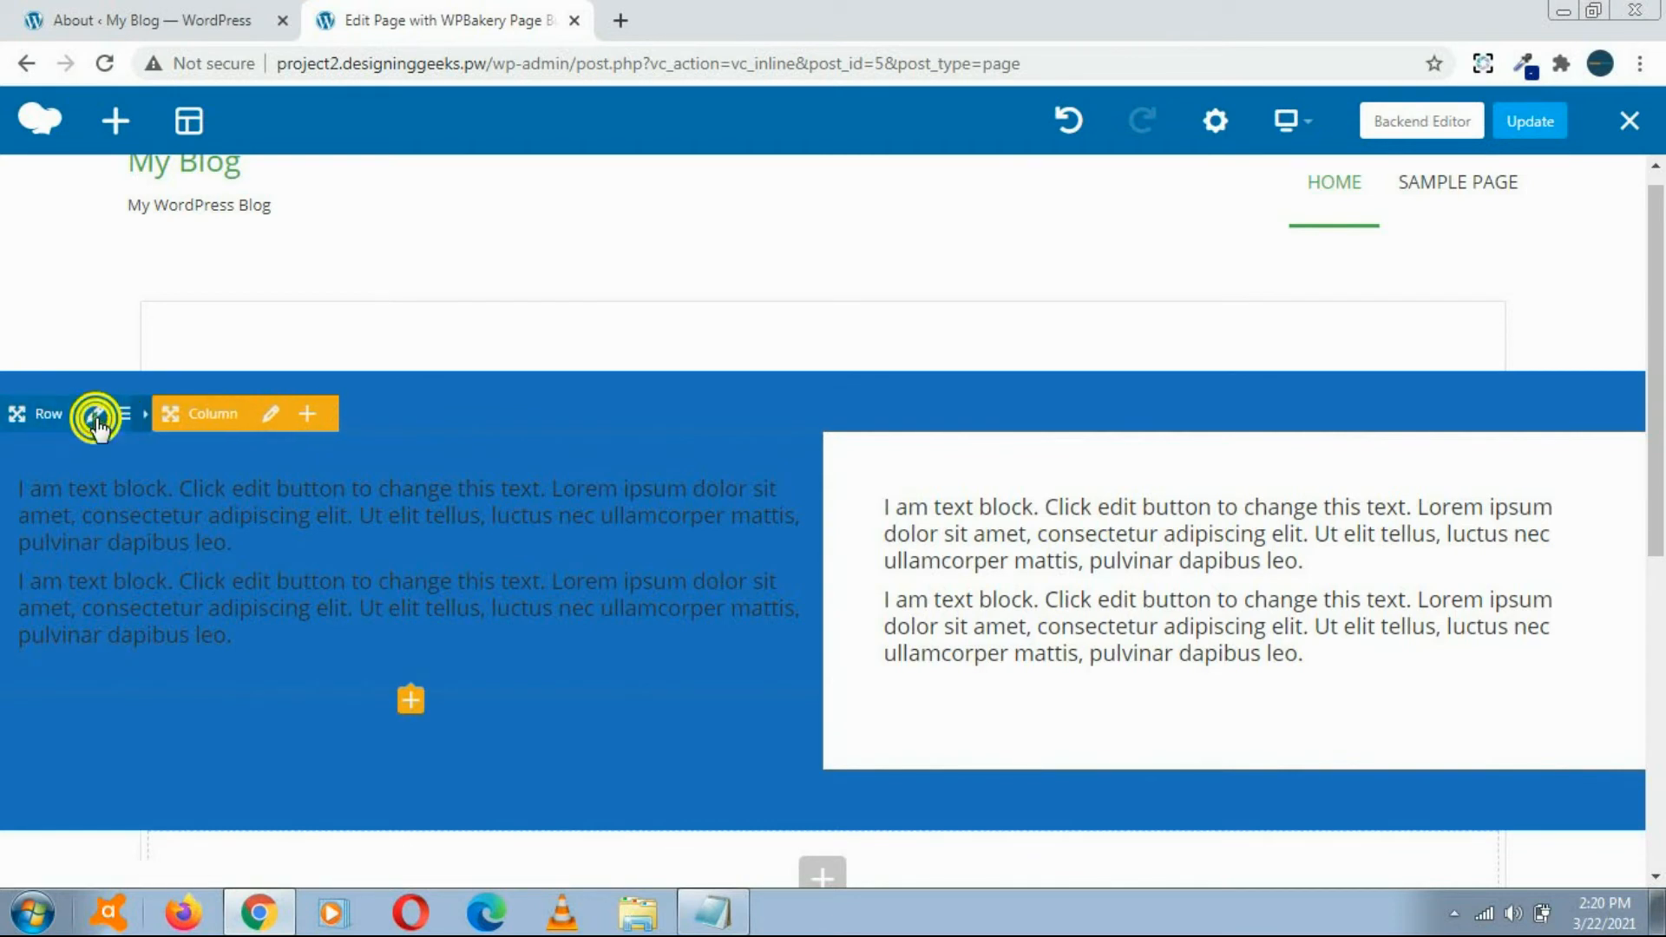
click(132, 415)
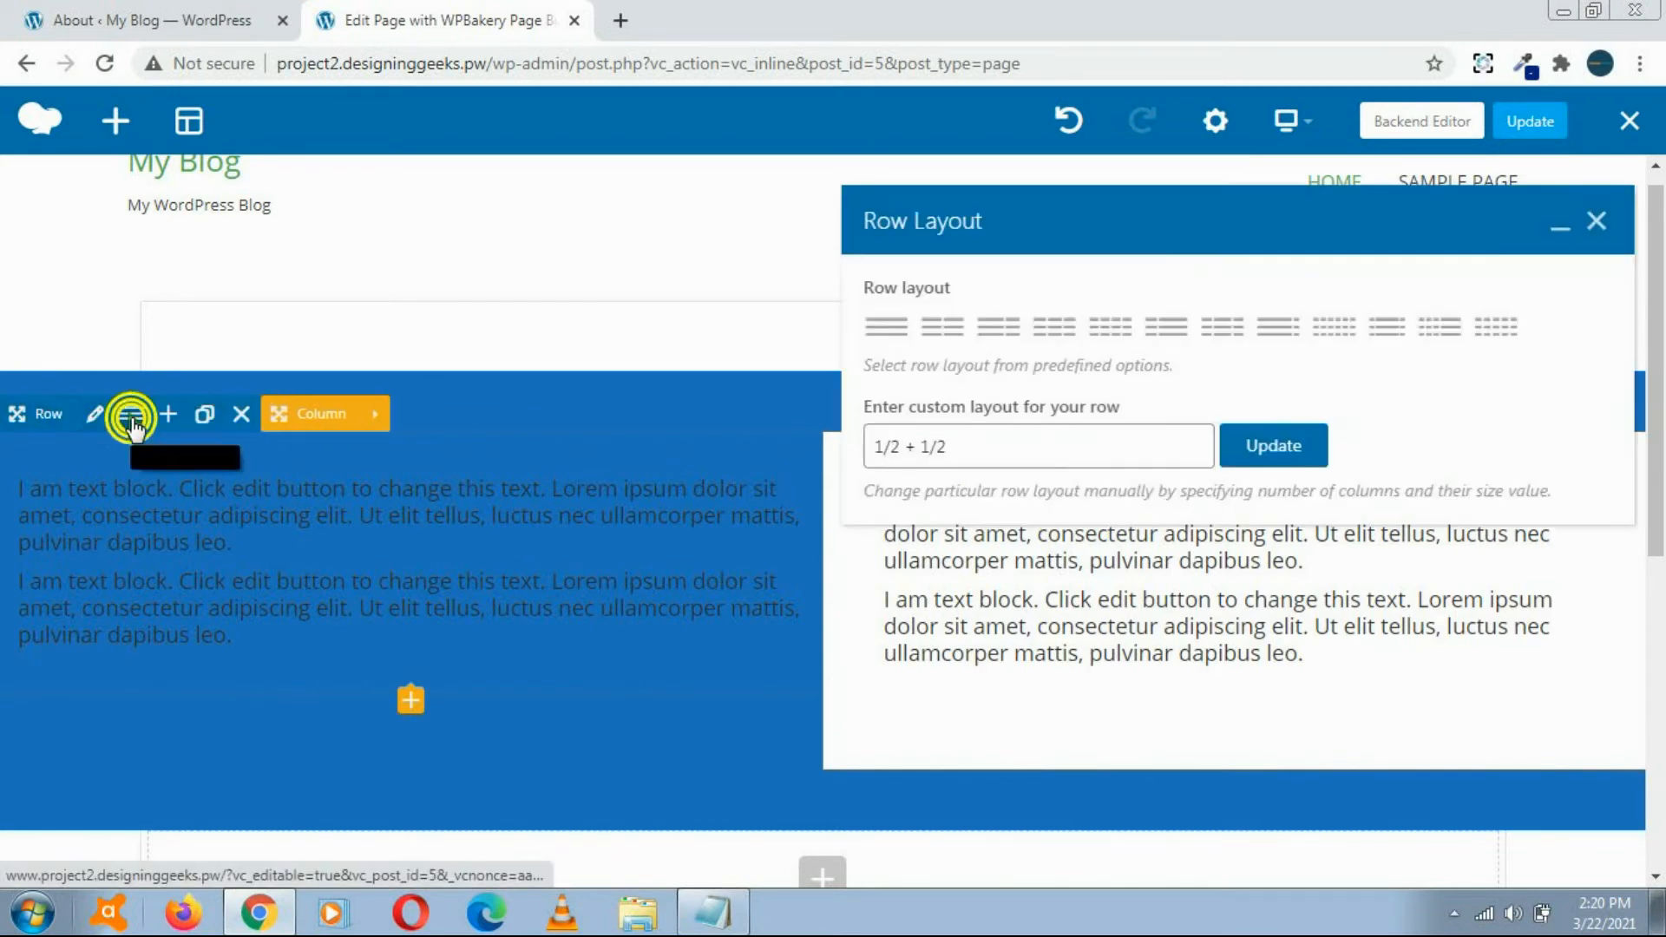
click(1050, 337)
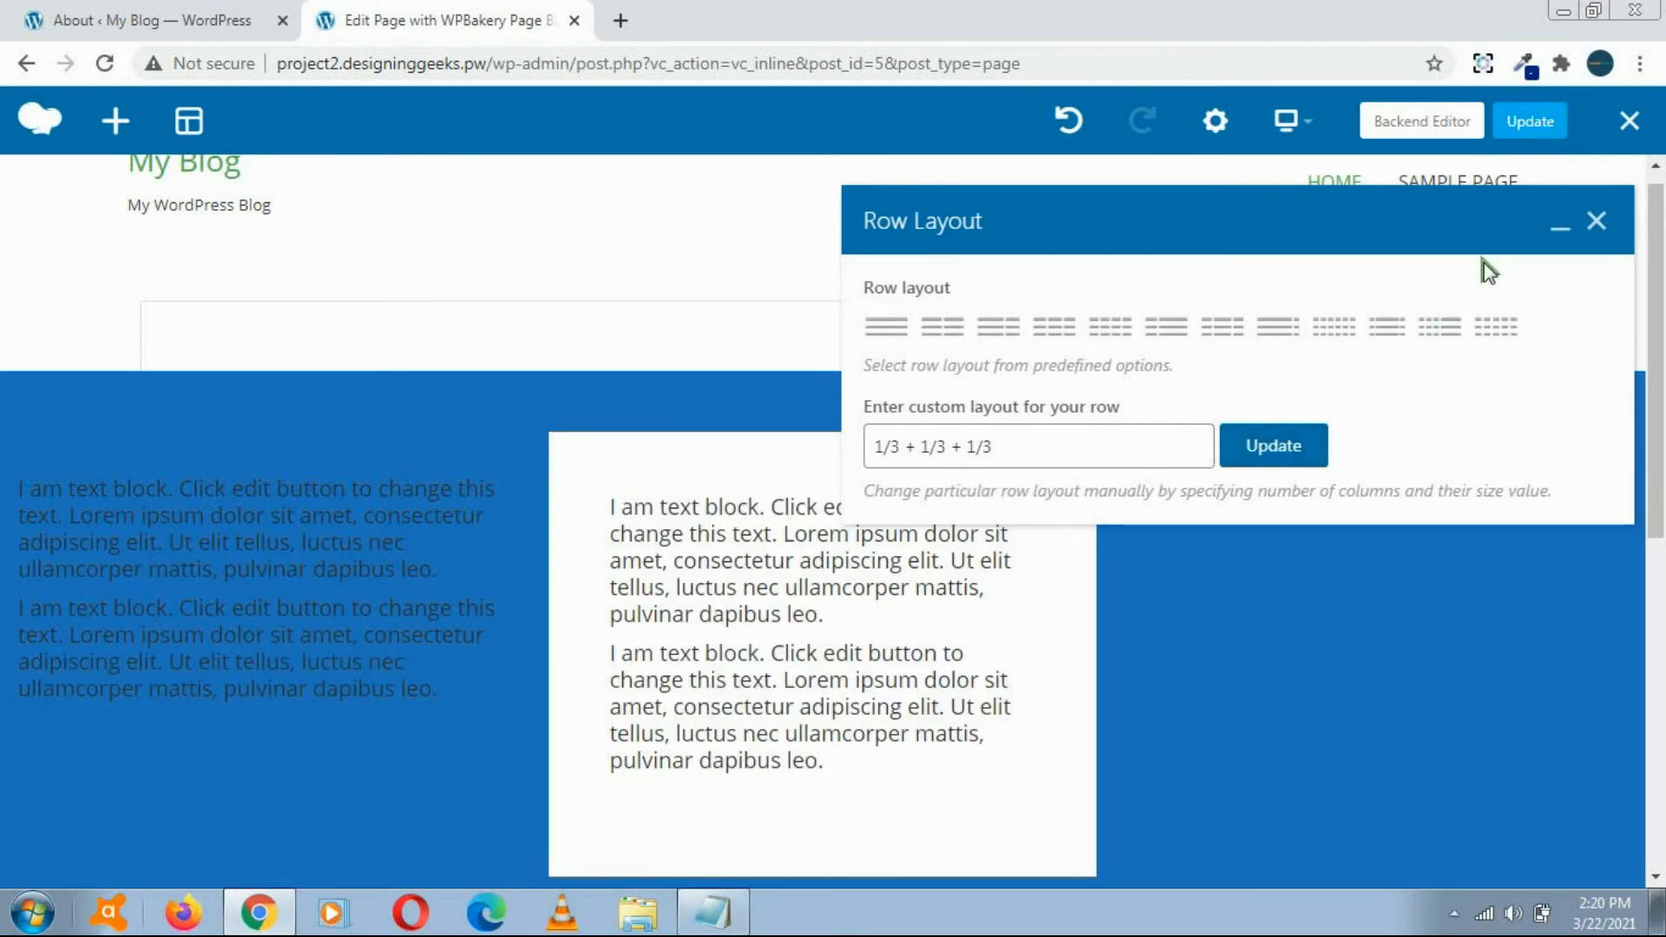
click(1599, 222)
Step: Duplicate the text block in the white middle column and move the copy into the empty third column
drag(1656, 332, 1655, 367)
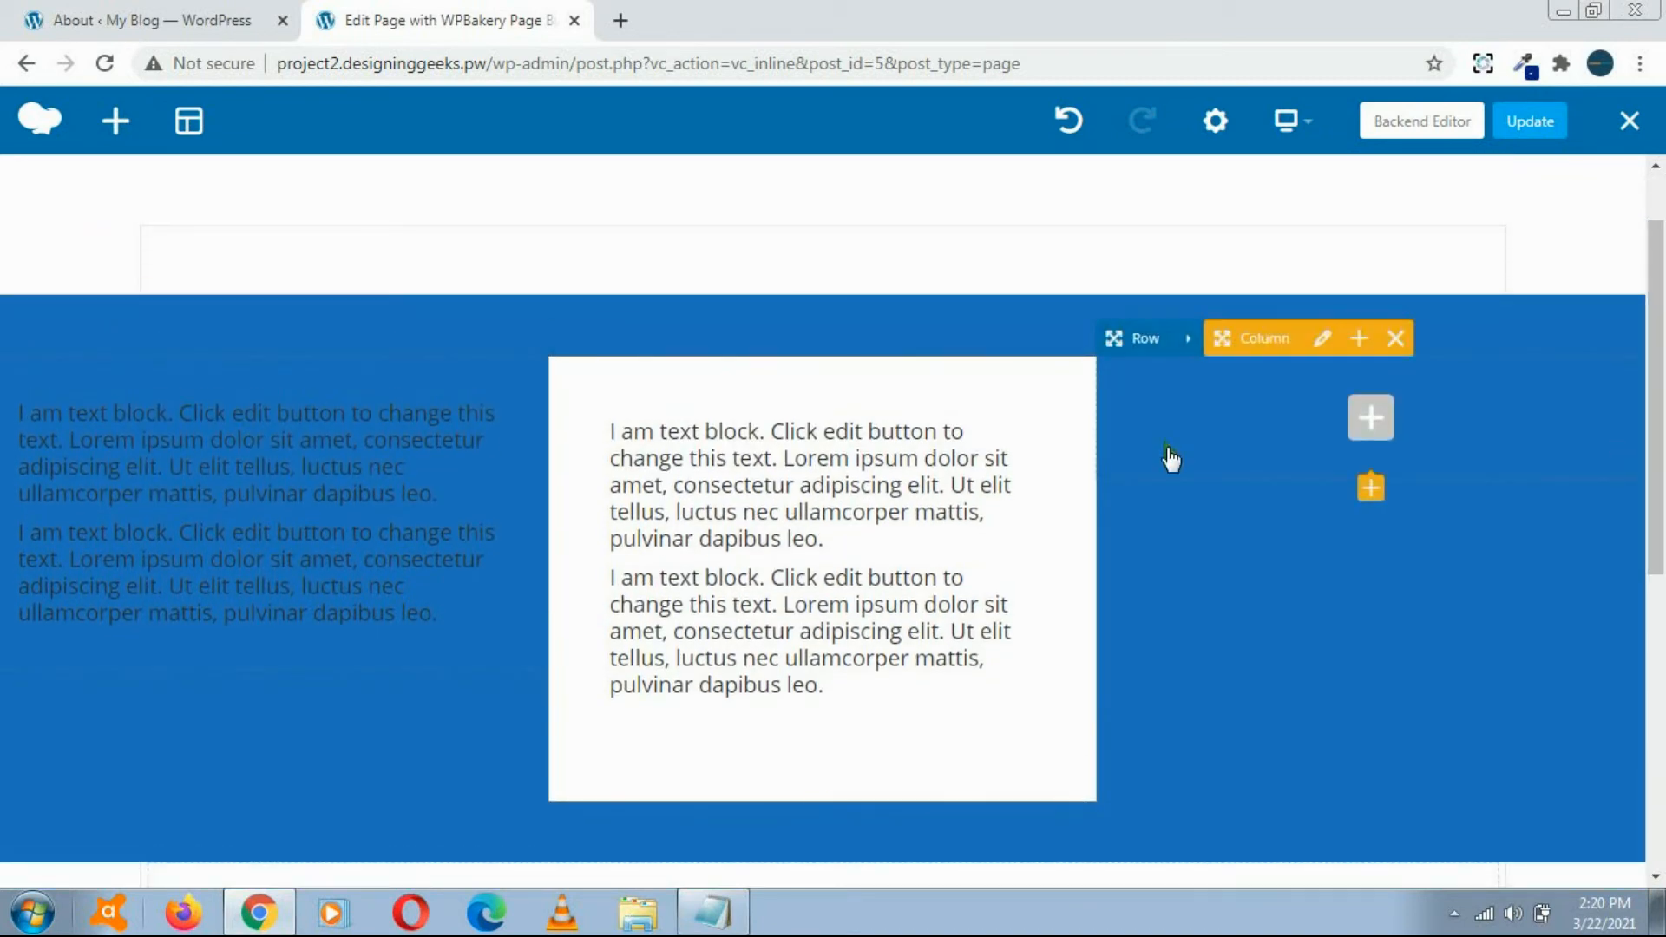
mouse_move(904, 515)
click(878, 560)
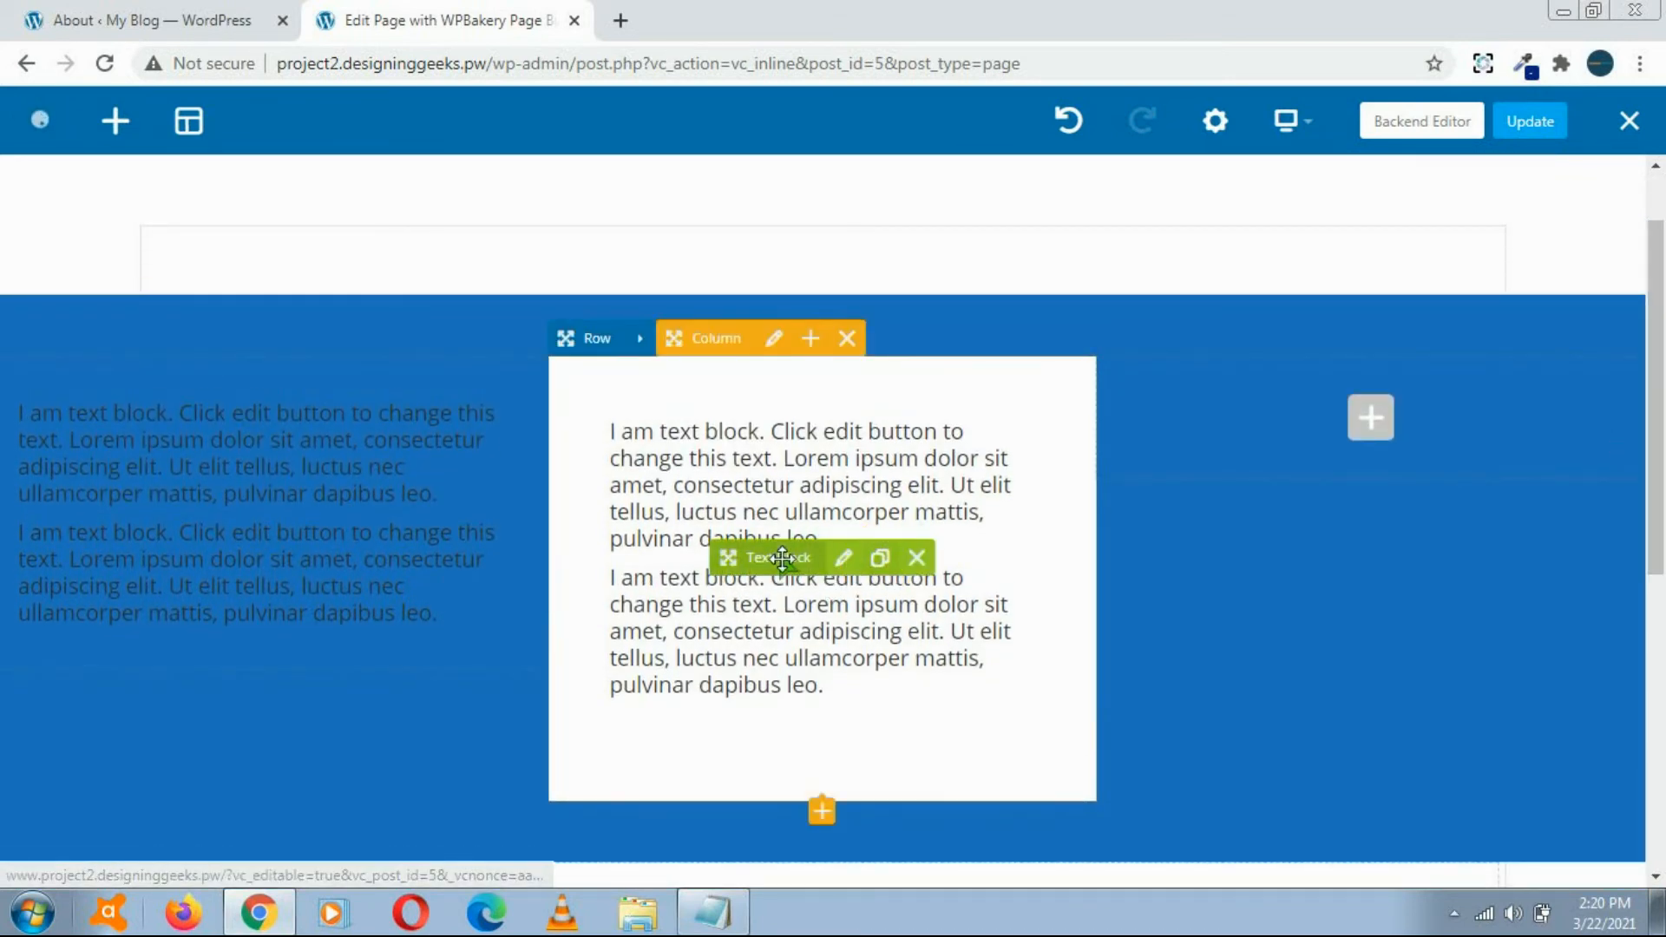
mouse_move(779, 559)
mouse_down()
mouse_move(1190, 487)
mouse_move(1341, 424)
mouse_up()
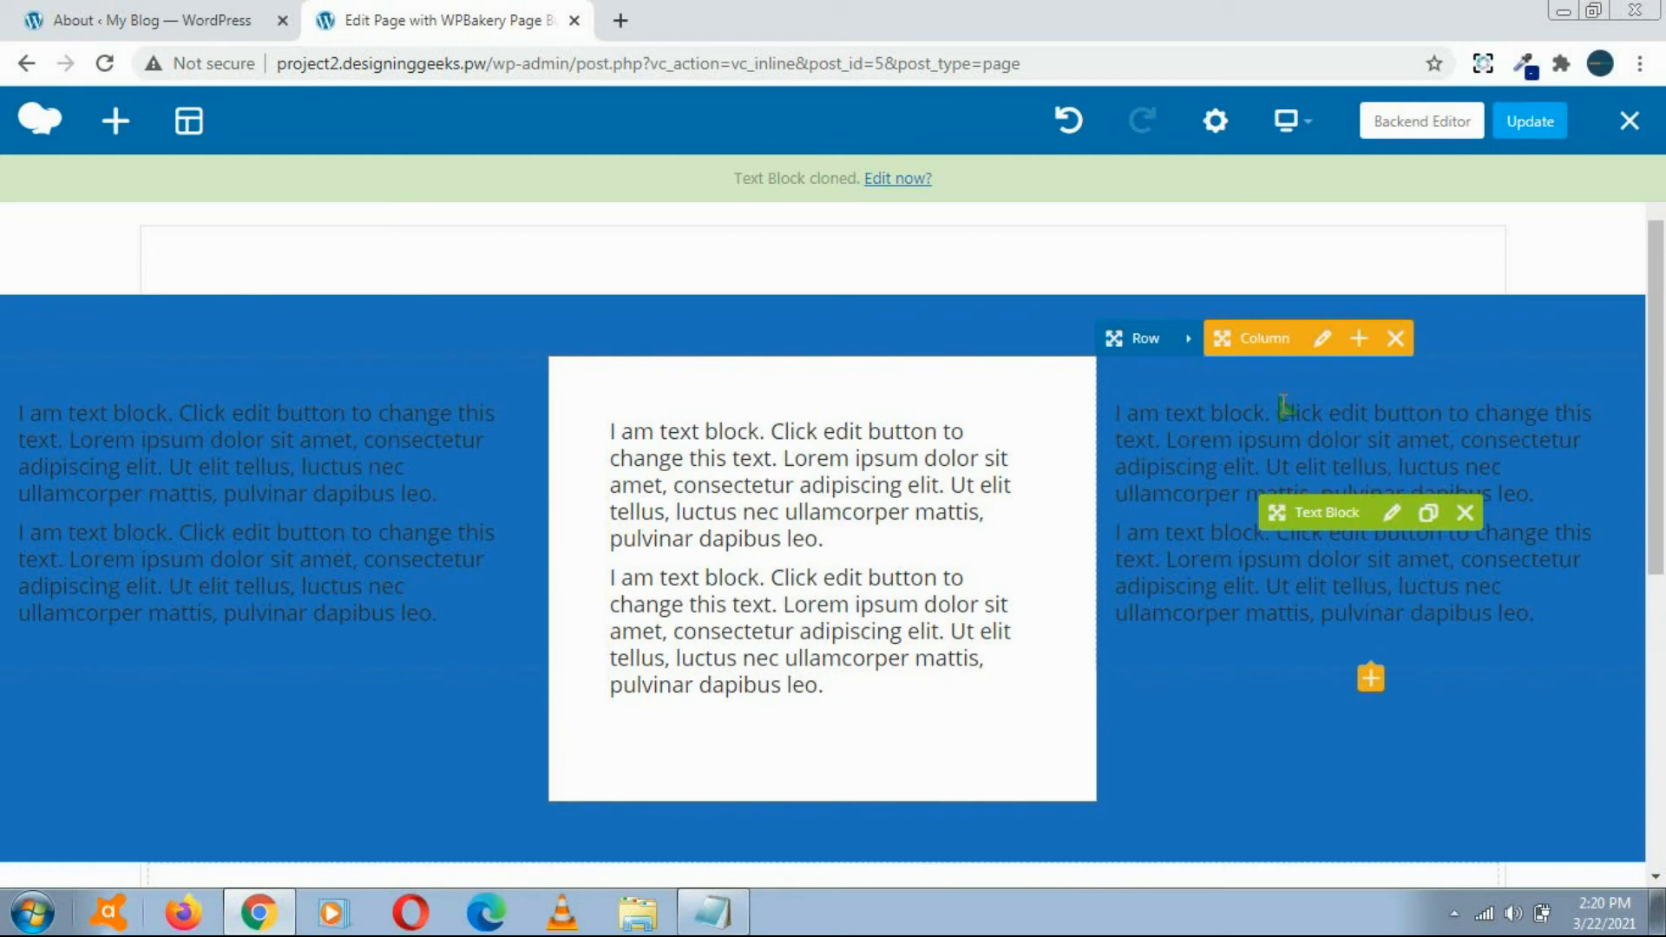
Step: Give the third column of the blue row a light grey background, then save and close its settings
click(1320, 342)
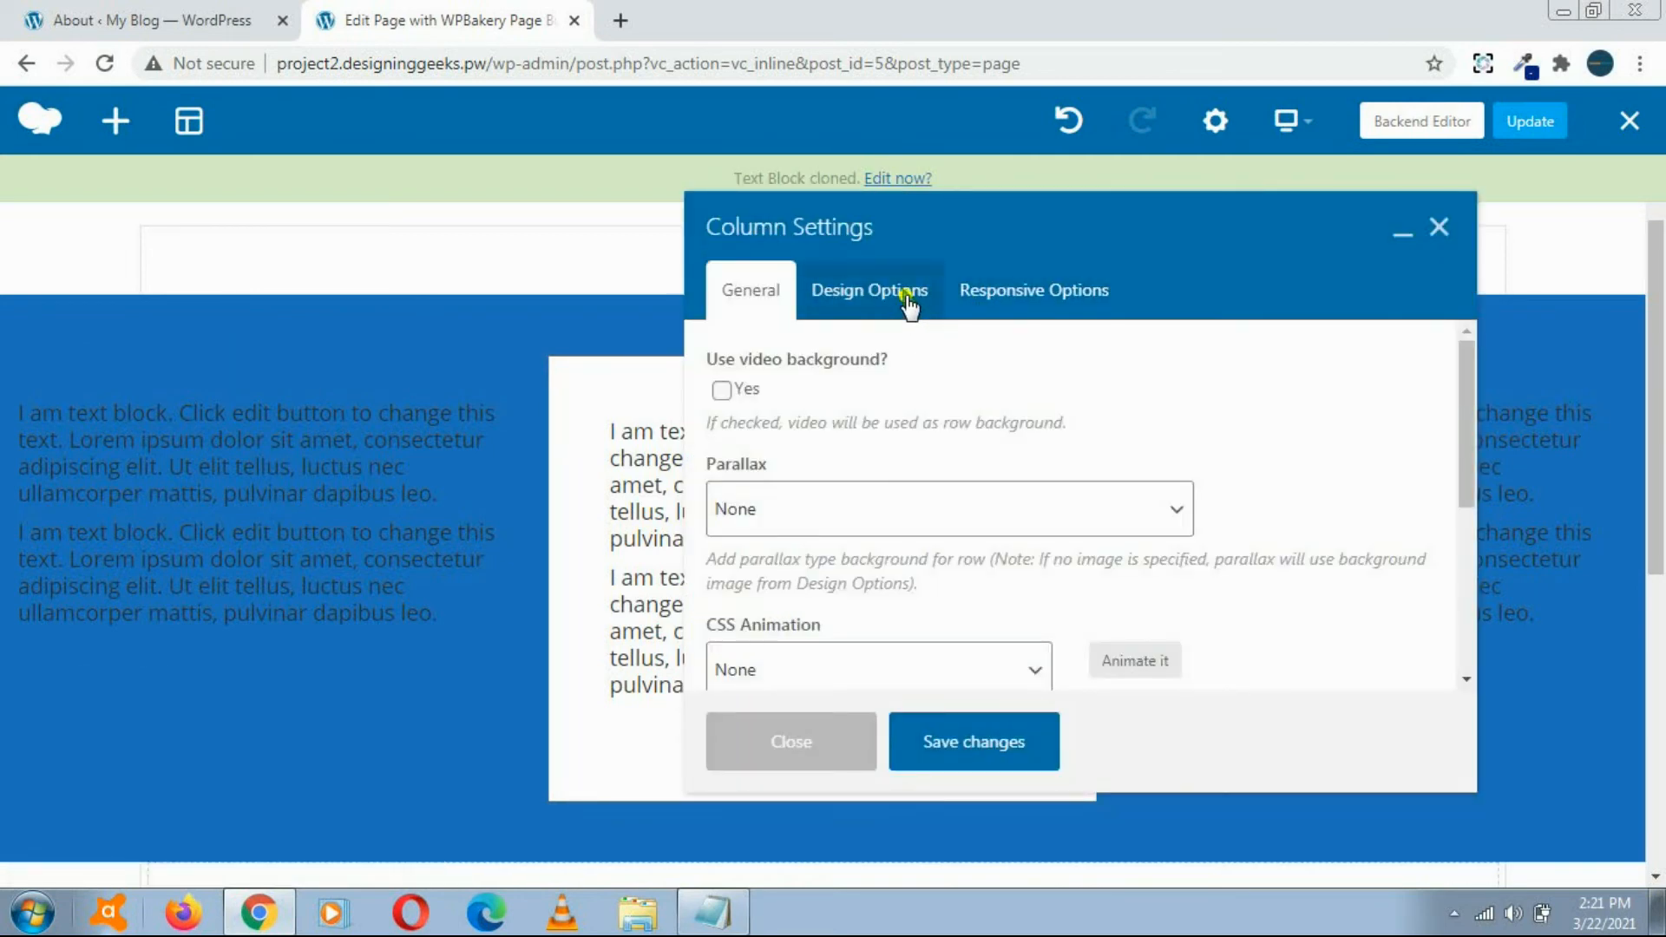
click(907, 300)
drag(1462, 391, 1484, 491)
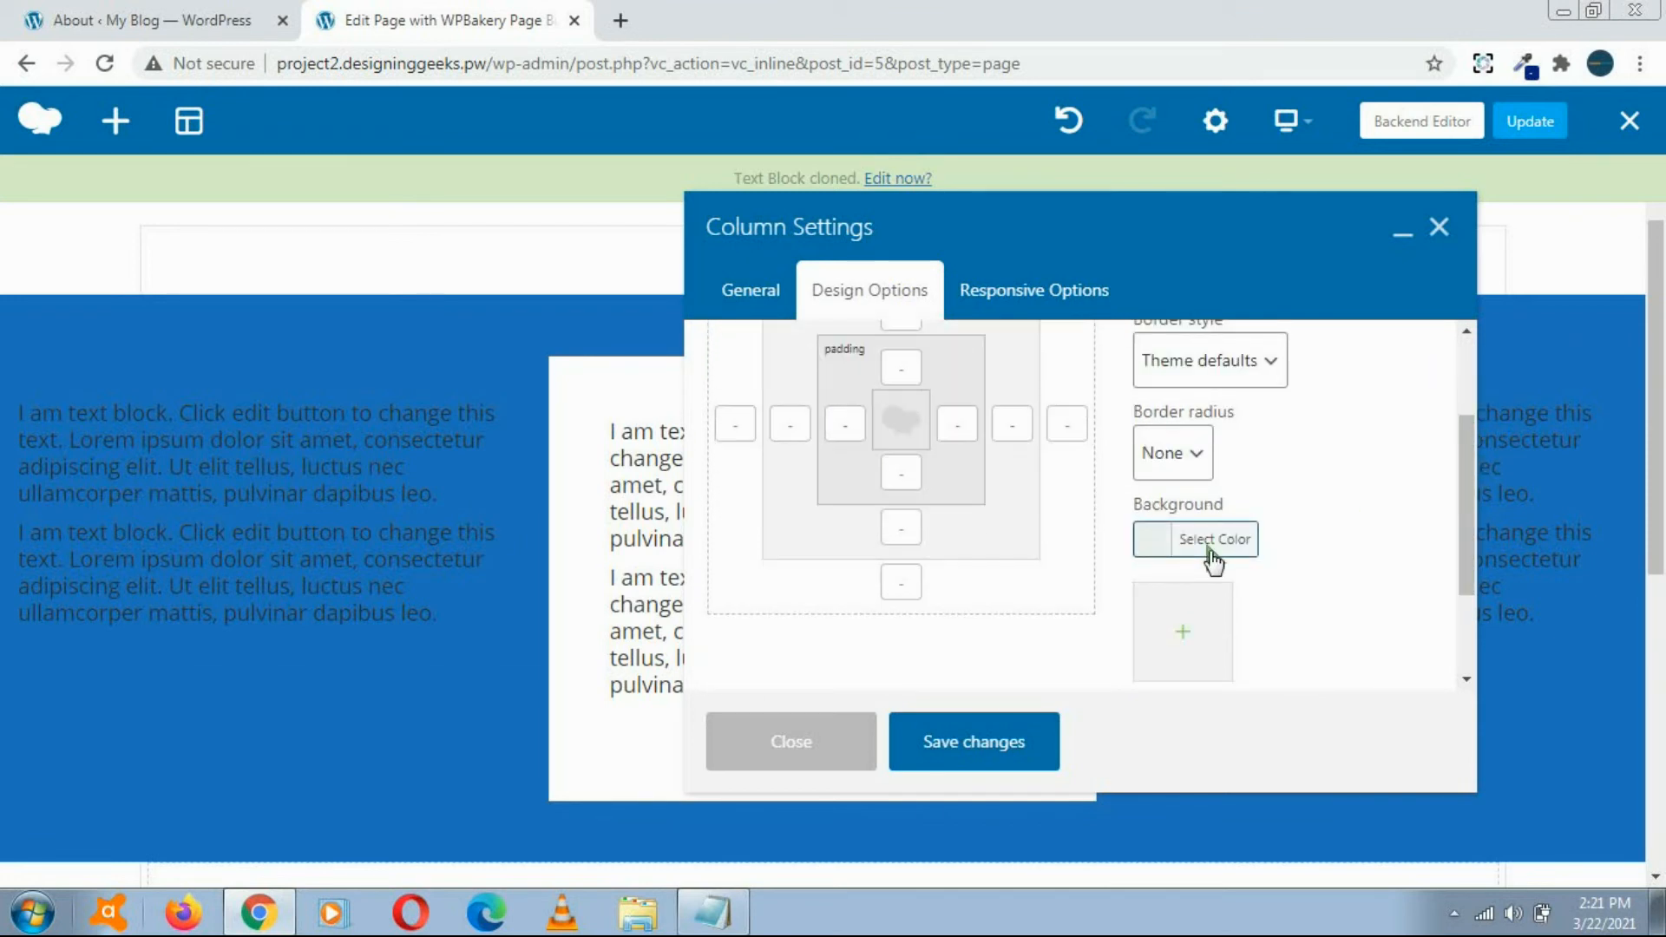
click(1139, 540)
scroll(1406, 553, down, 2)
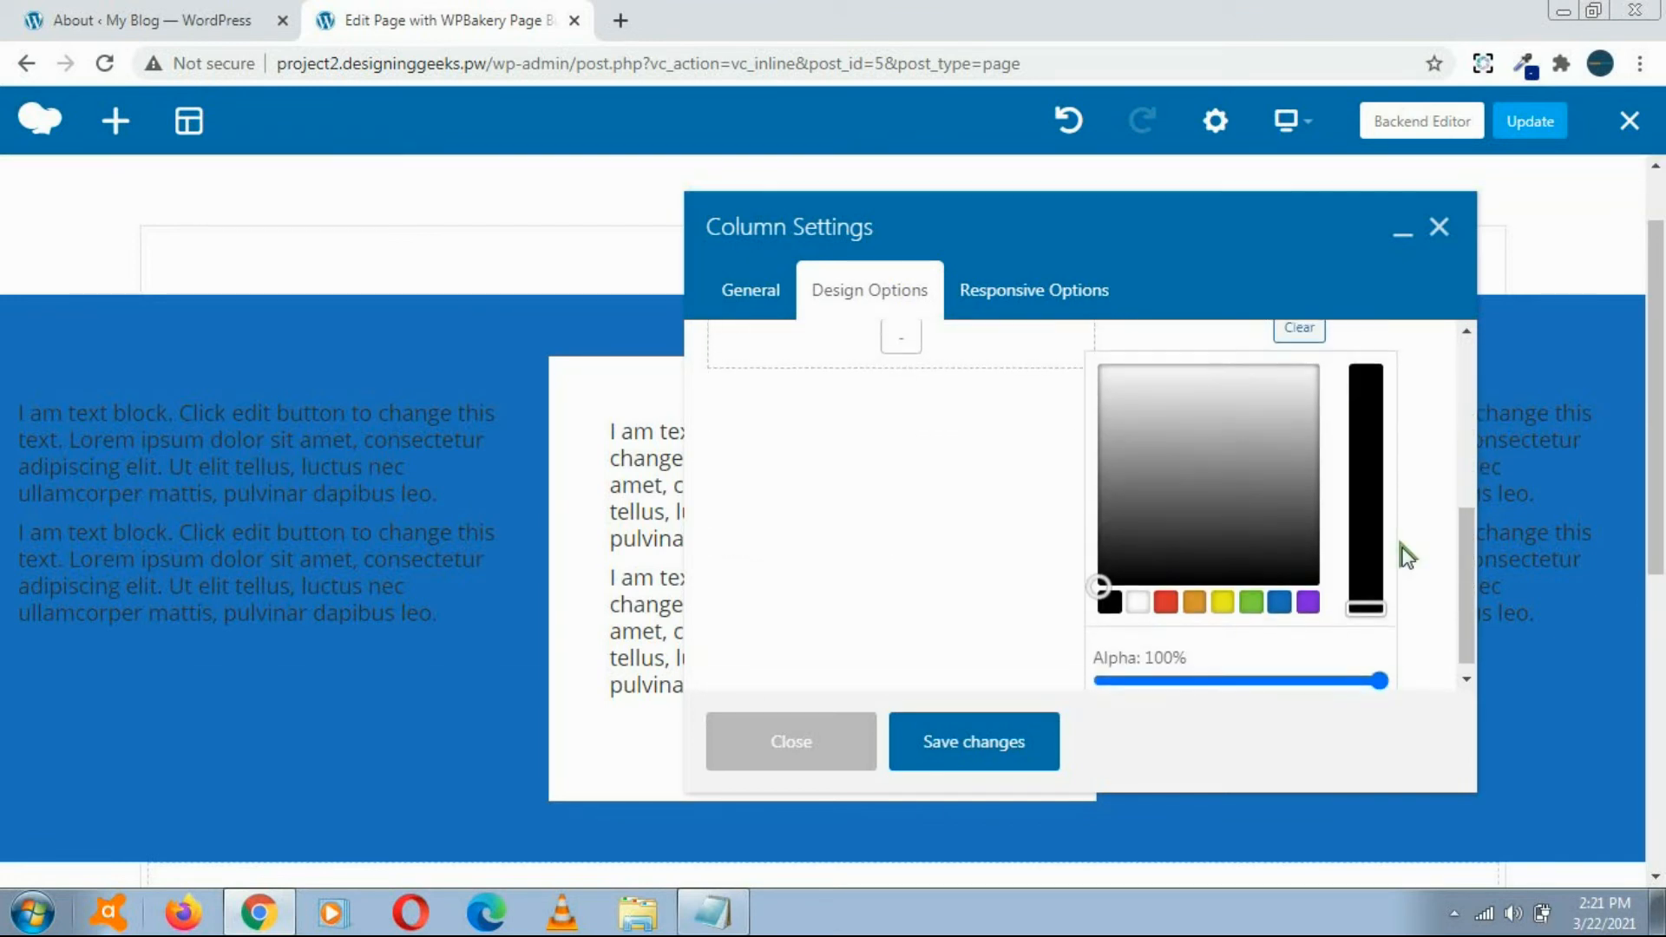
click(1136, 590)
click(1138, 397)
drag(1137, 396, 1102, 385)
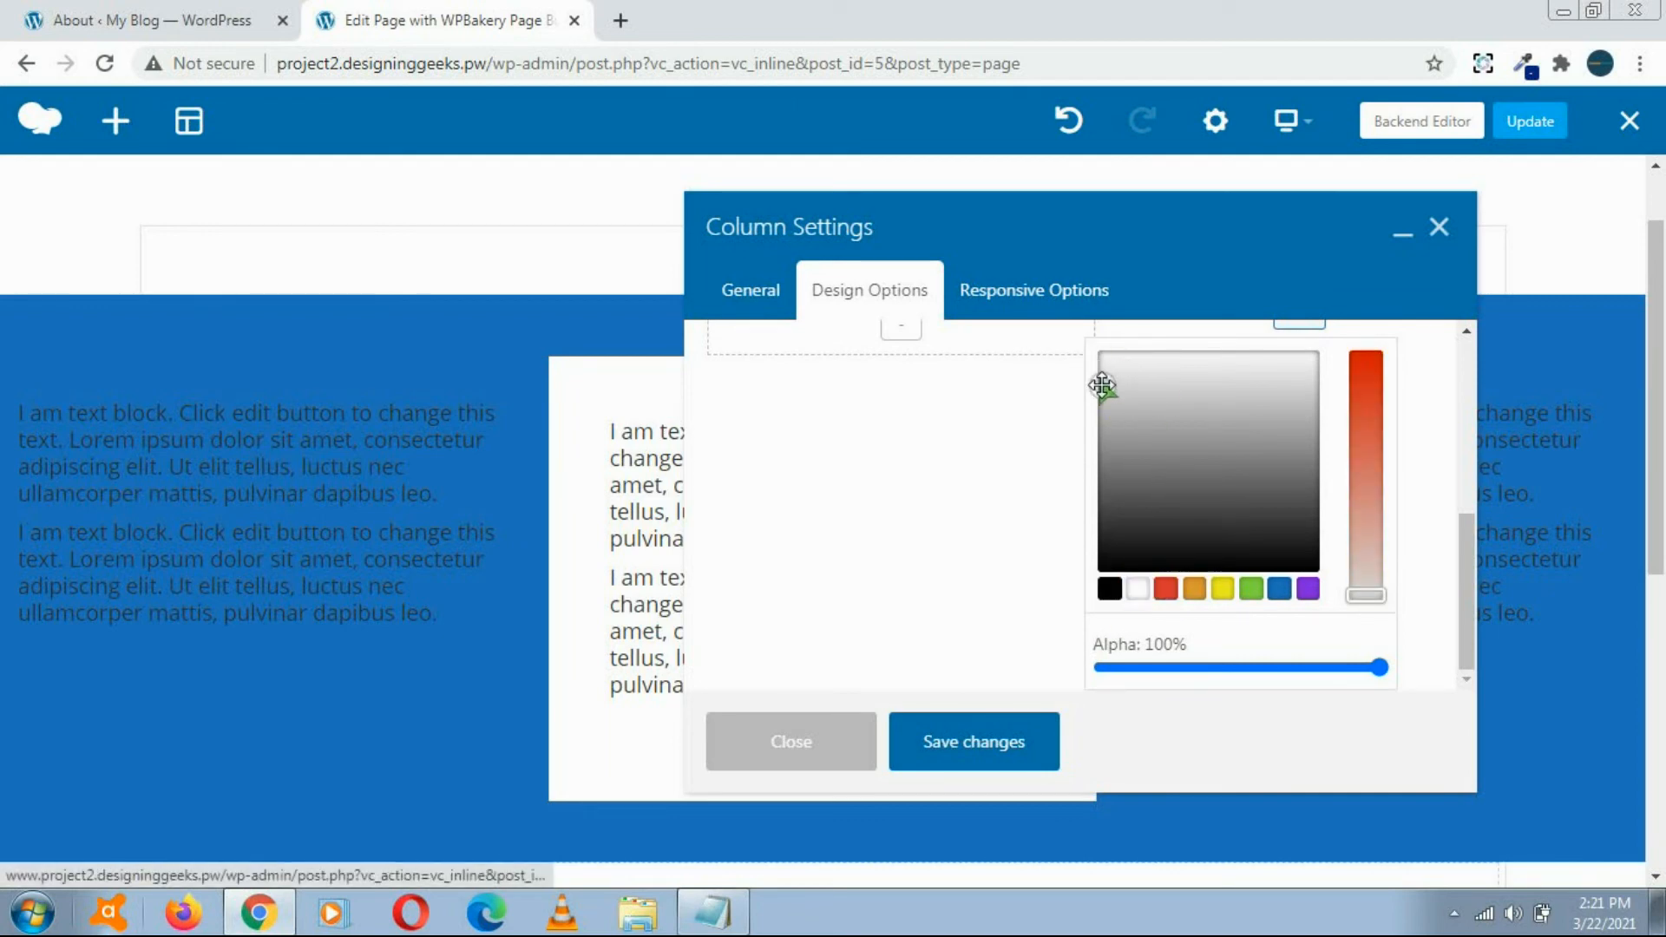
click(983, 734)
click(833, 737)
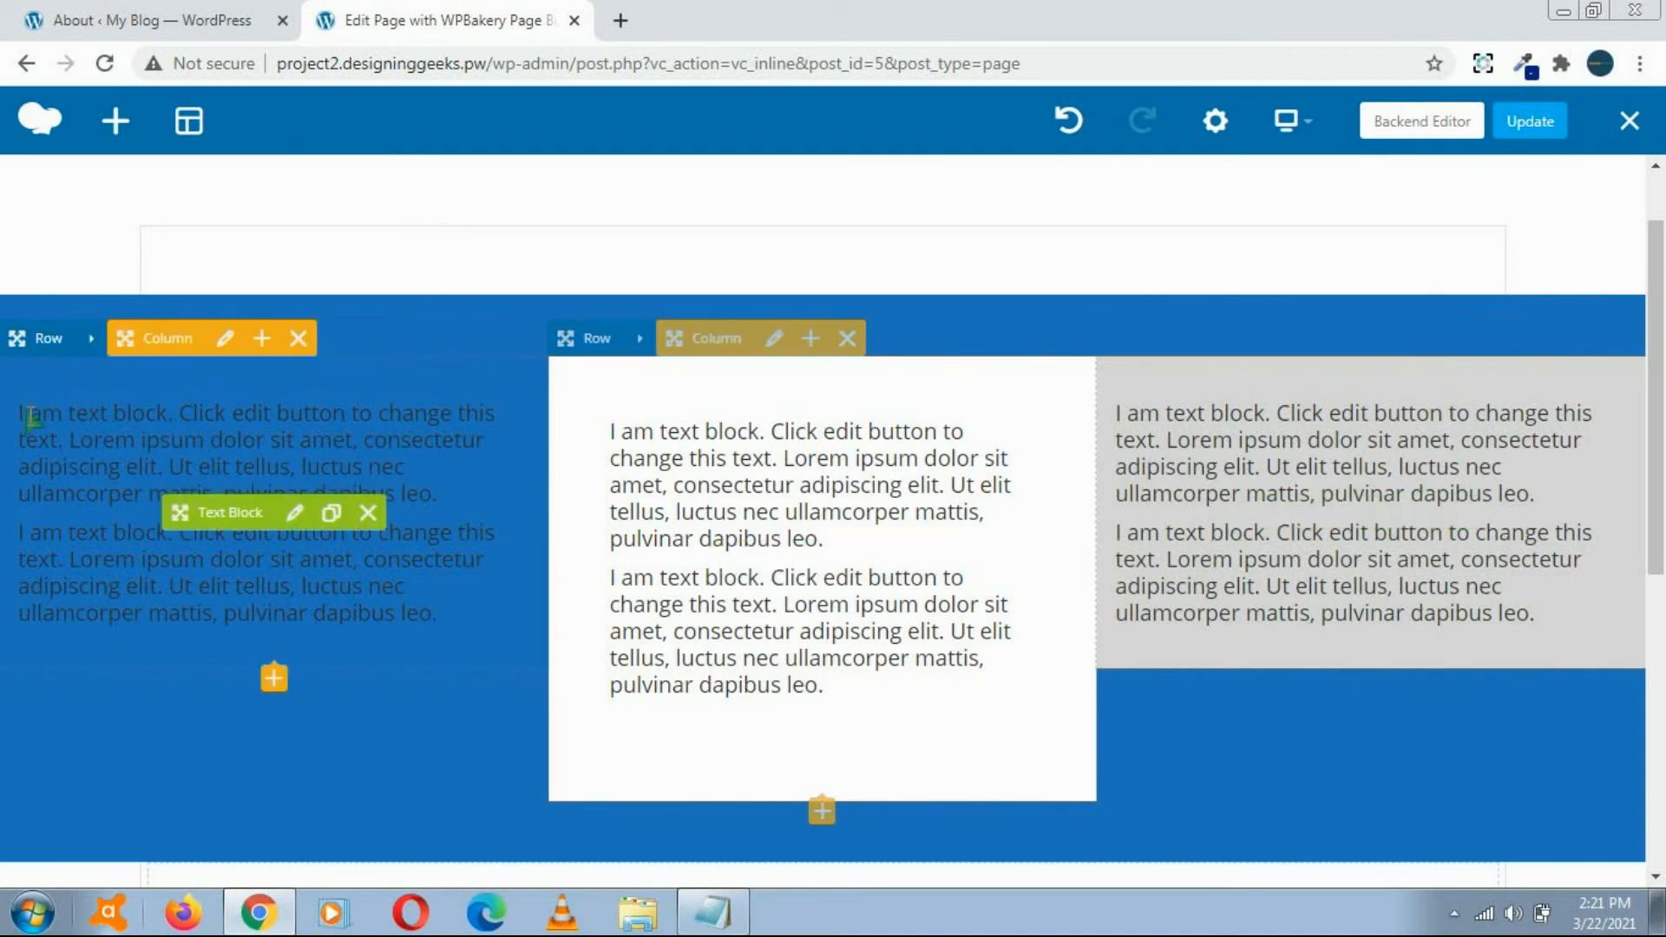
Step: Give the first column of the blue row a light grey background, then save and close its settings
click(228, 344)
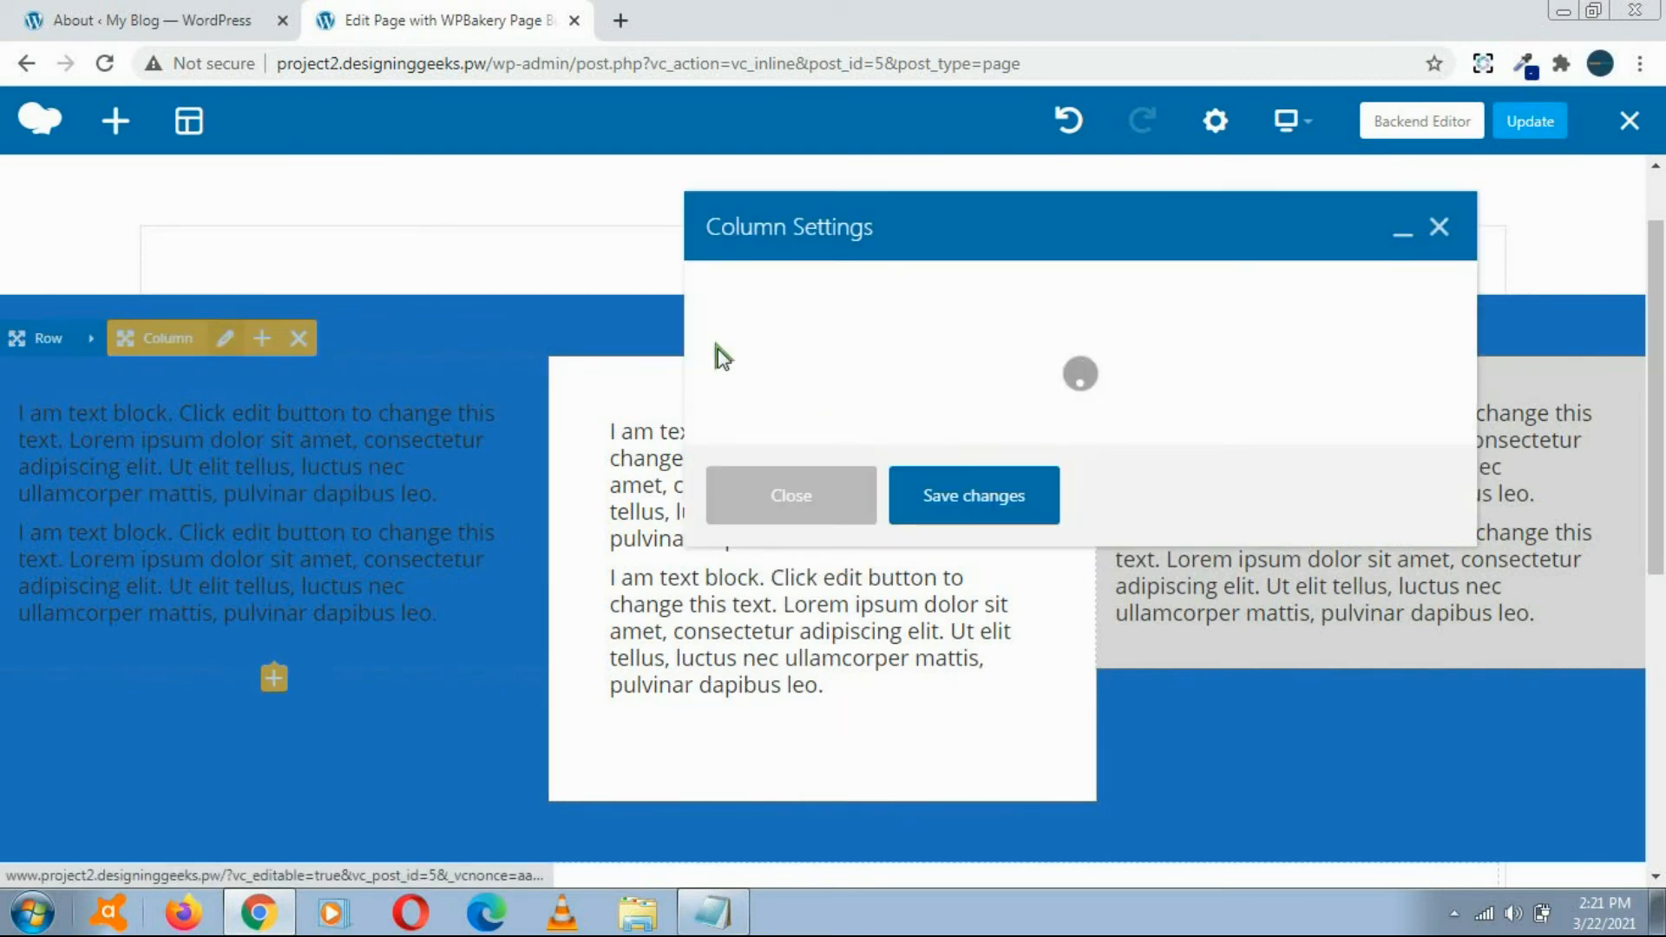
click(914, 305)
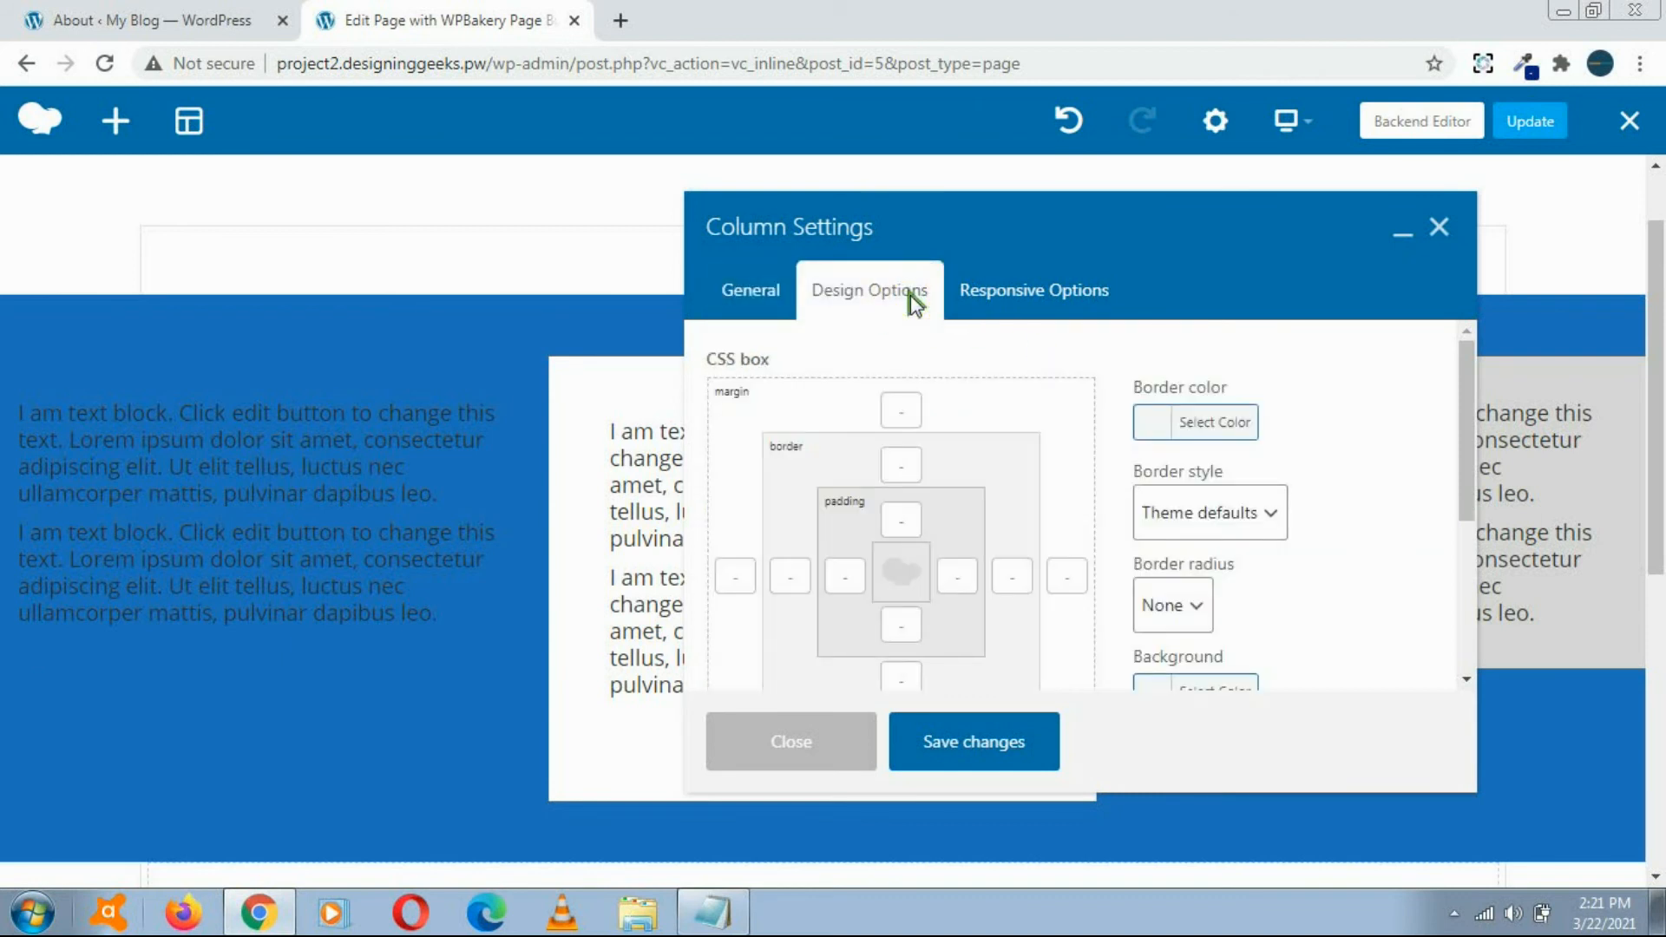
scroll(1232, 578, down, 3)
click(1154, 453)
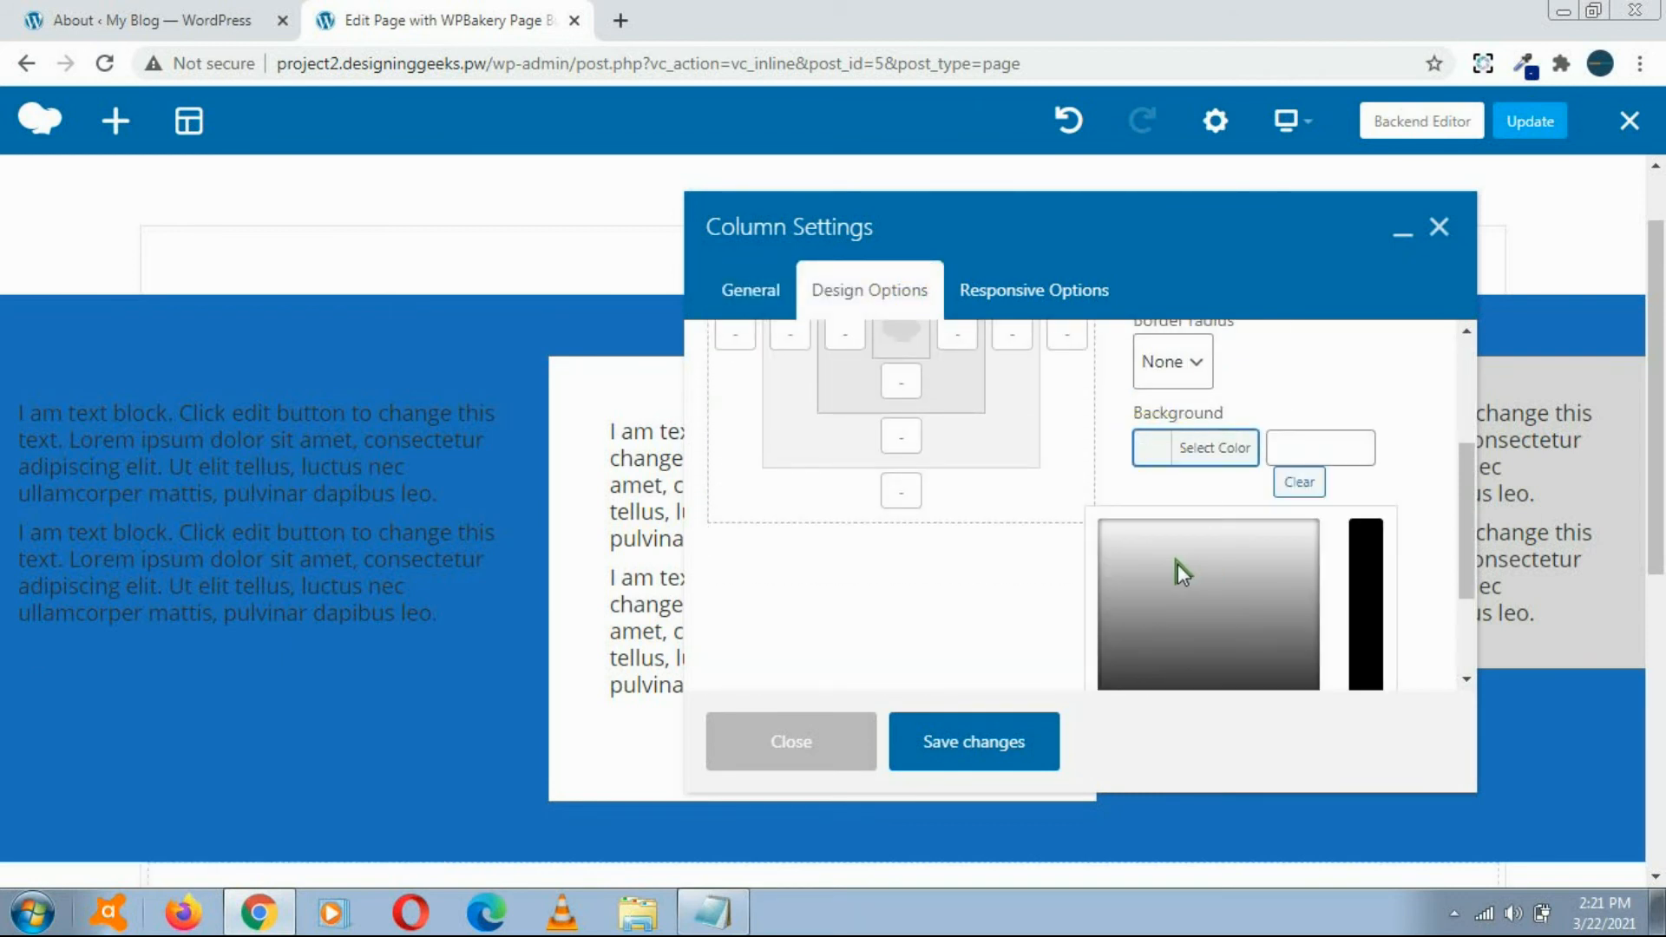
click(1146, 560)
click(977, 742)
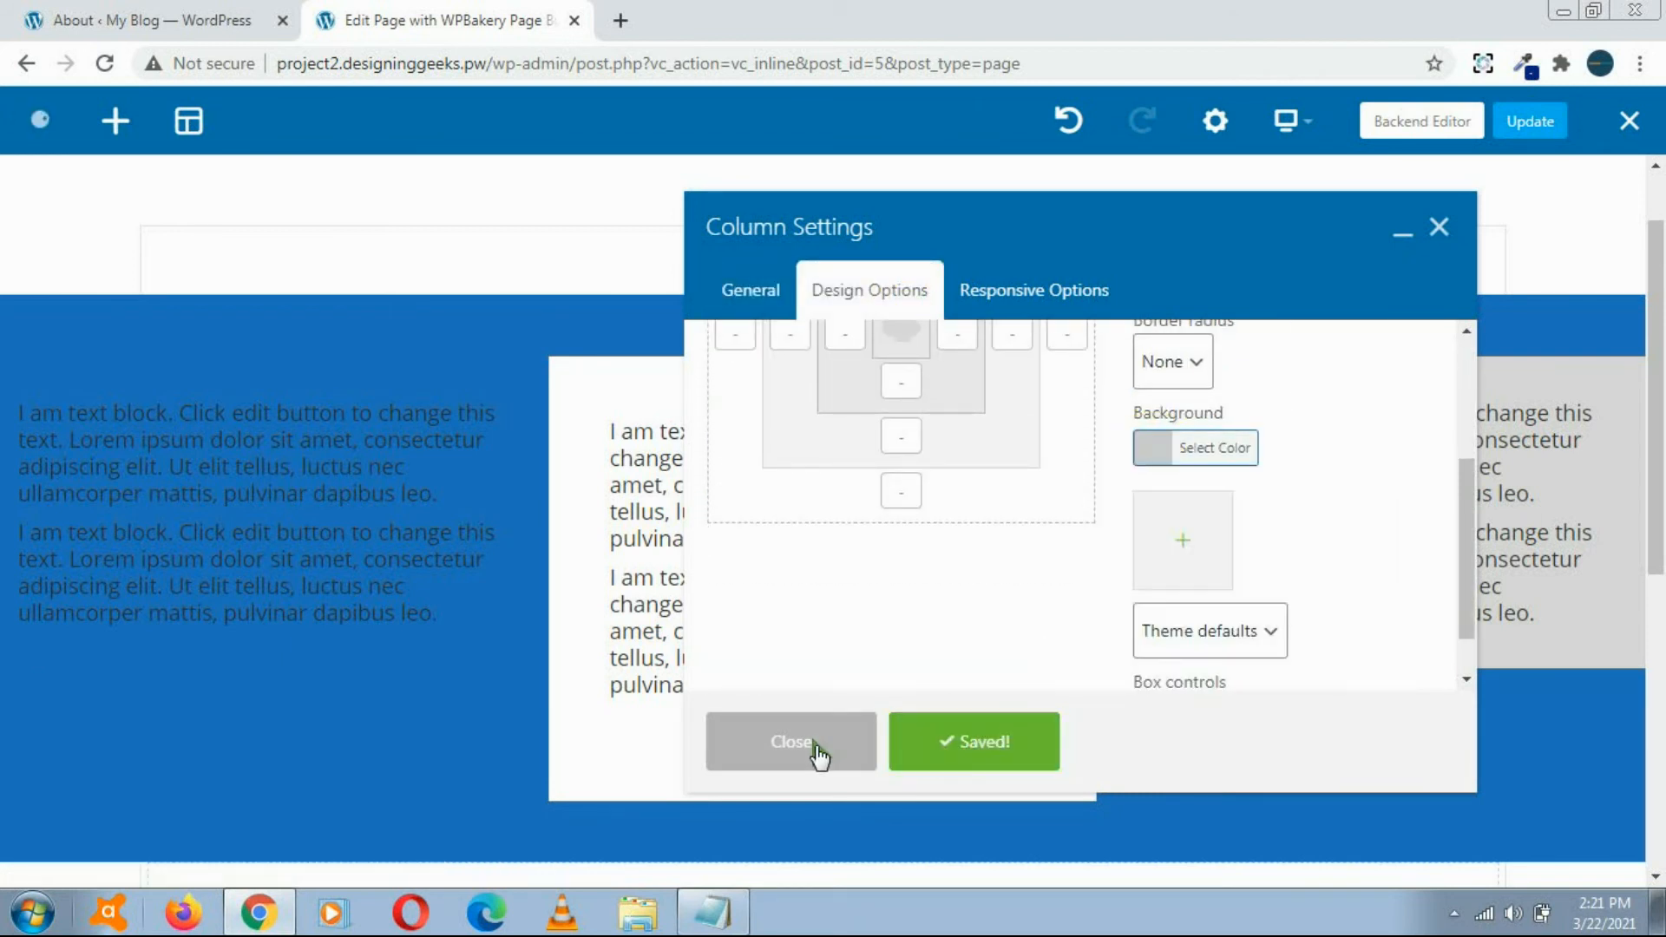
click(818, 755)
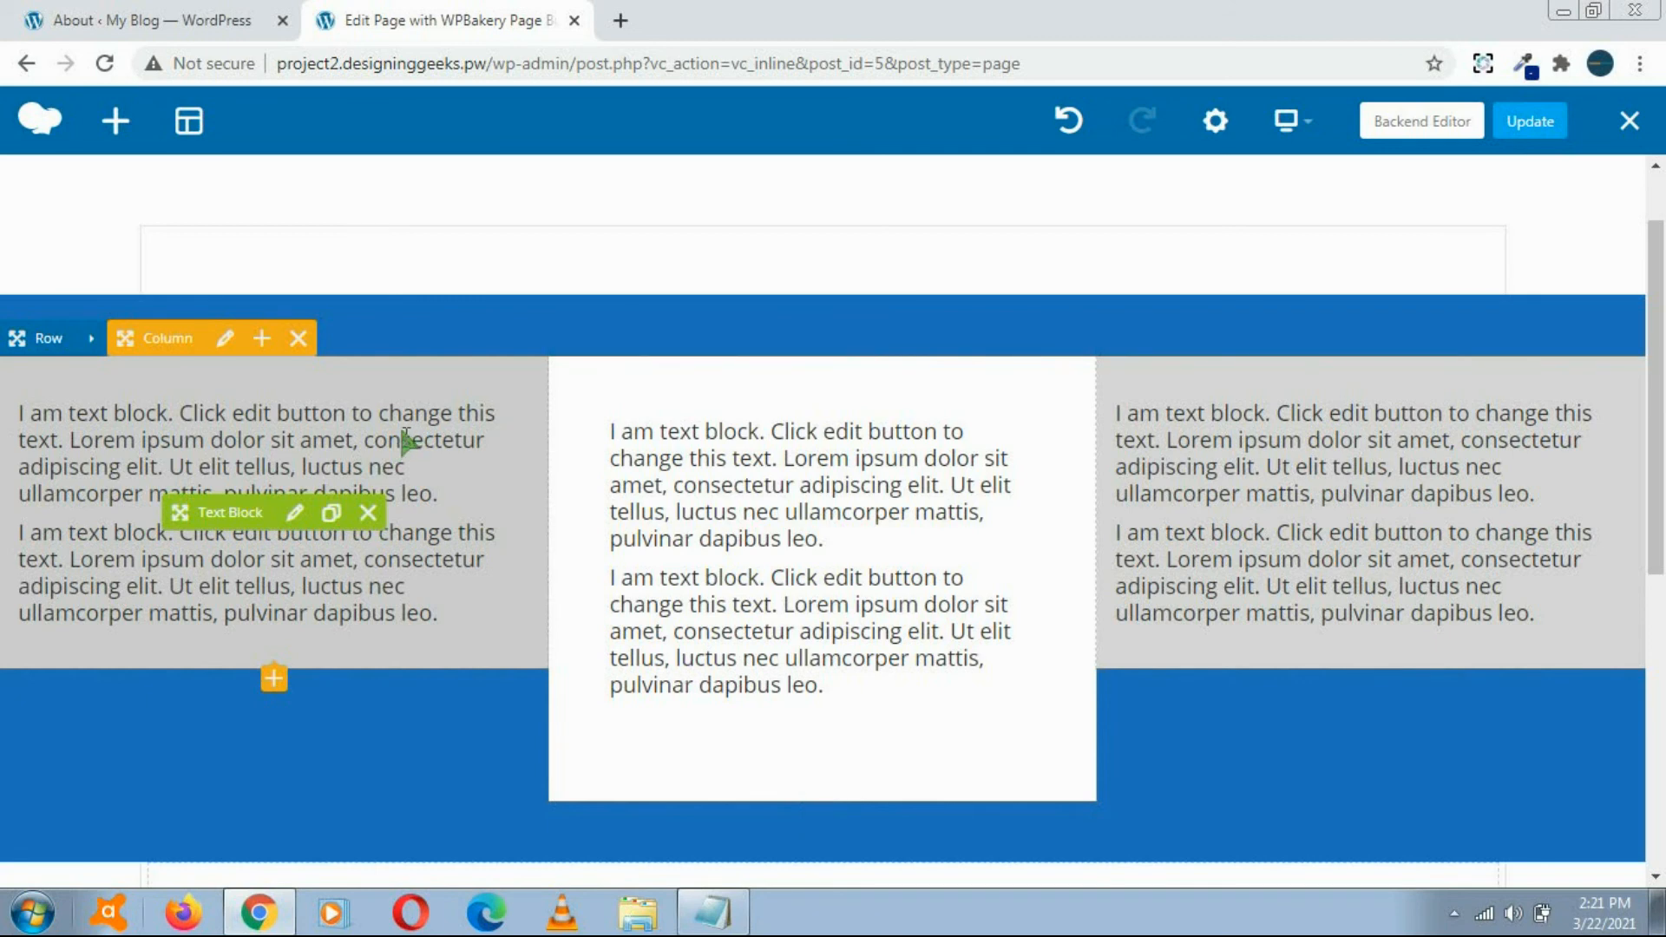
Step: Set the blue row's columns gap to 20px and enable equal column height, then save and close the row settings
click(91, 345)
click(91, 345)
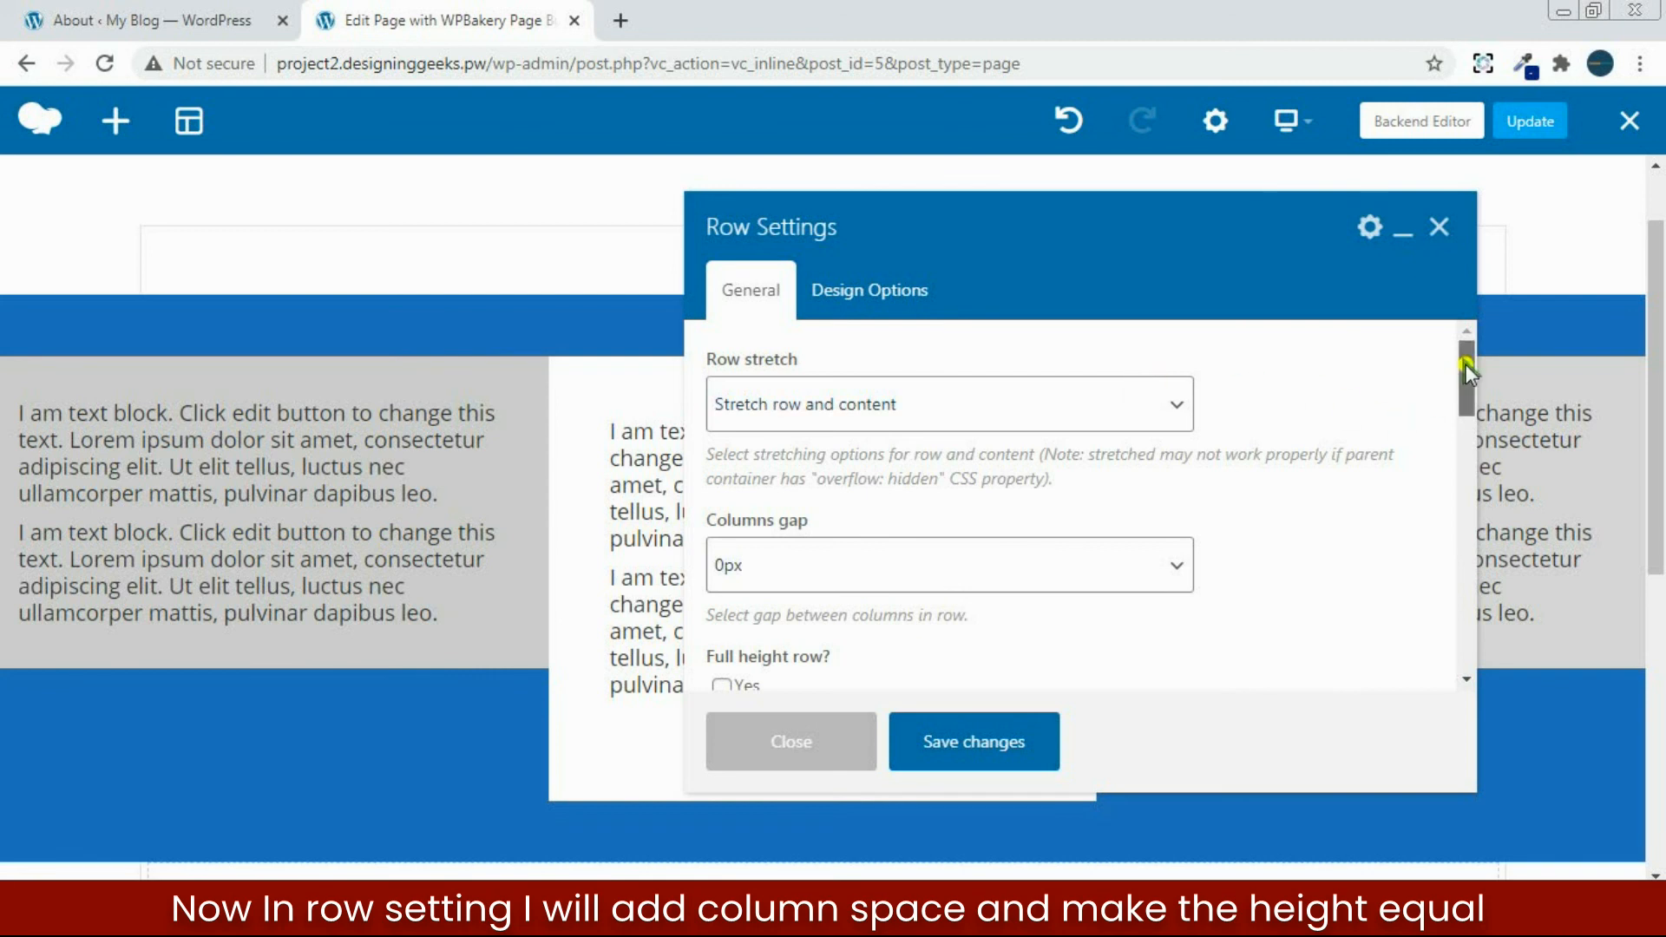
scroll(1467, 371, down, 1)
click(871, 512)
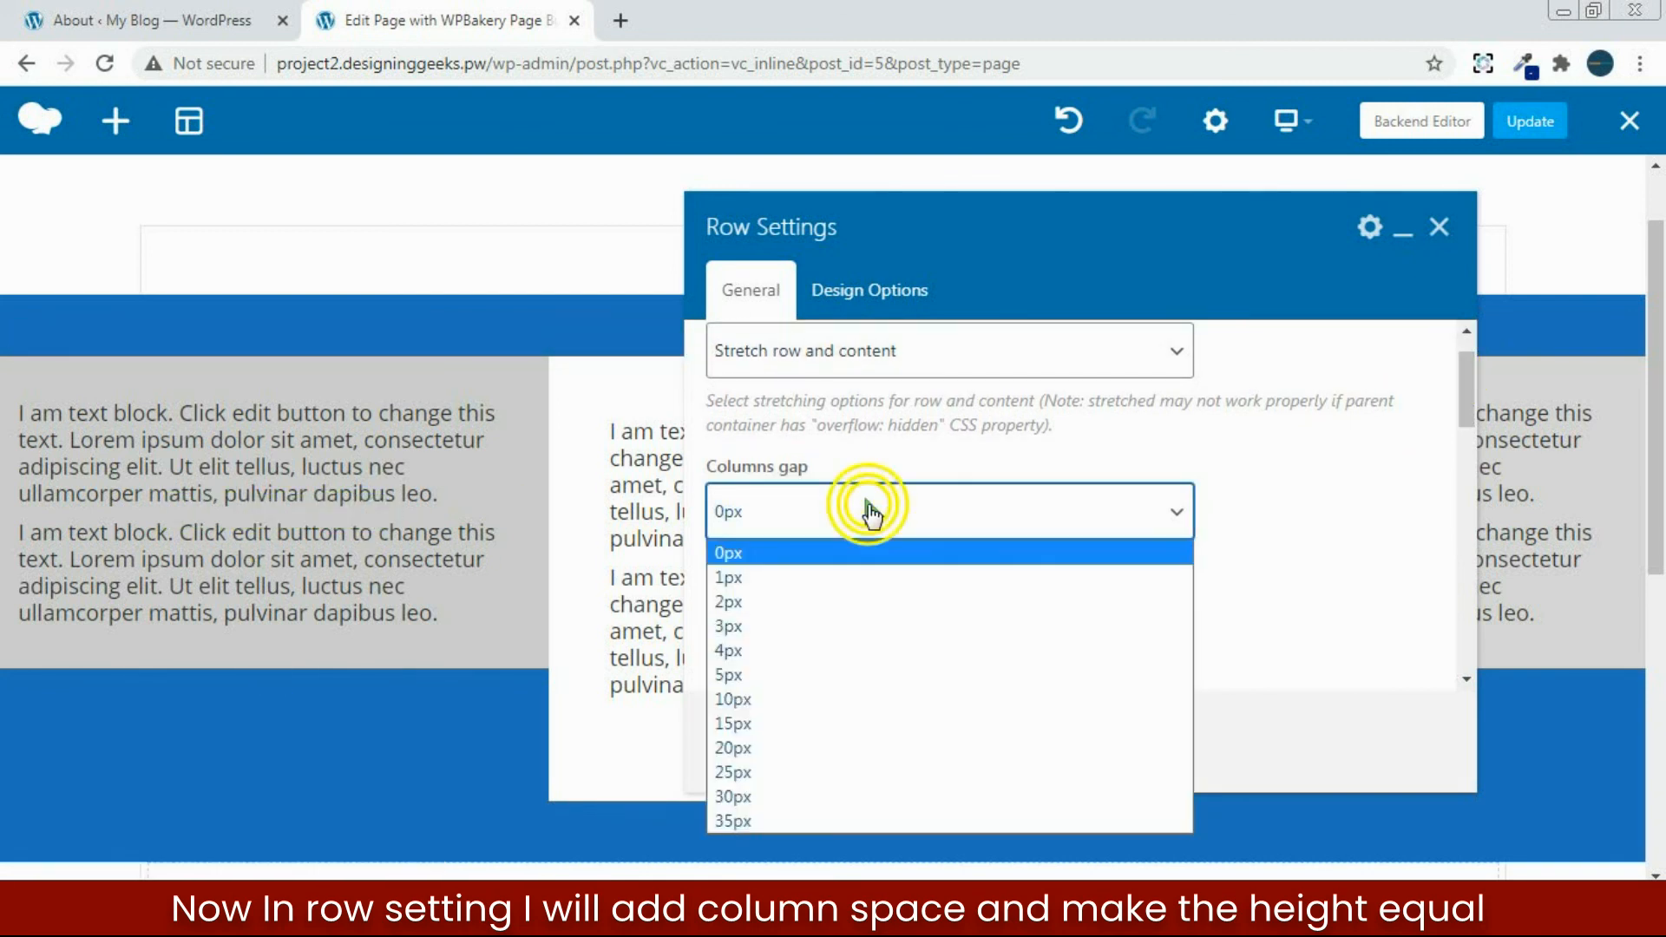
click(814, 749)
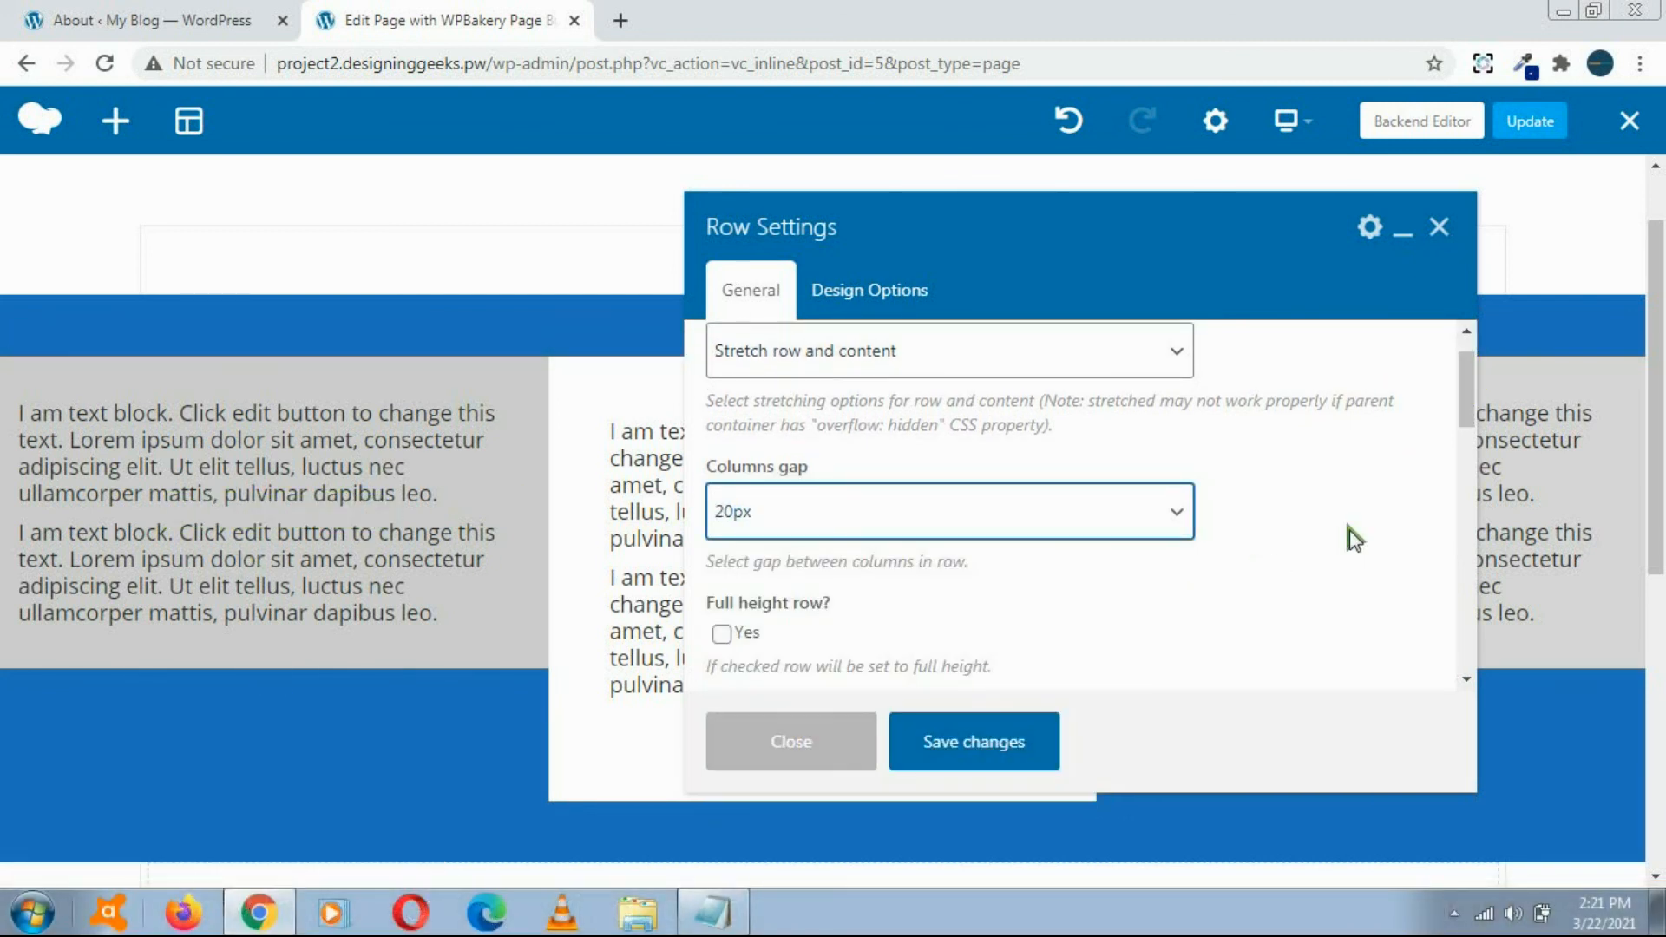
drag(1468, 387, 1469, 431)
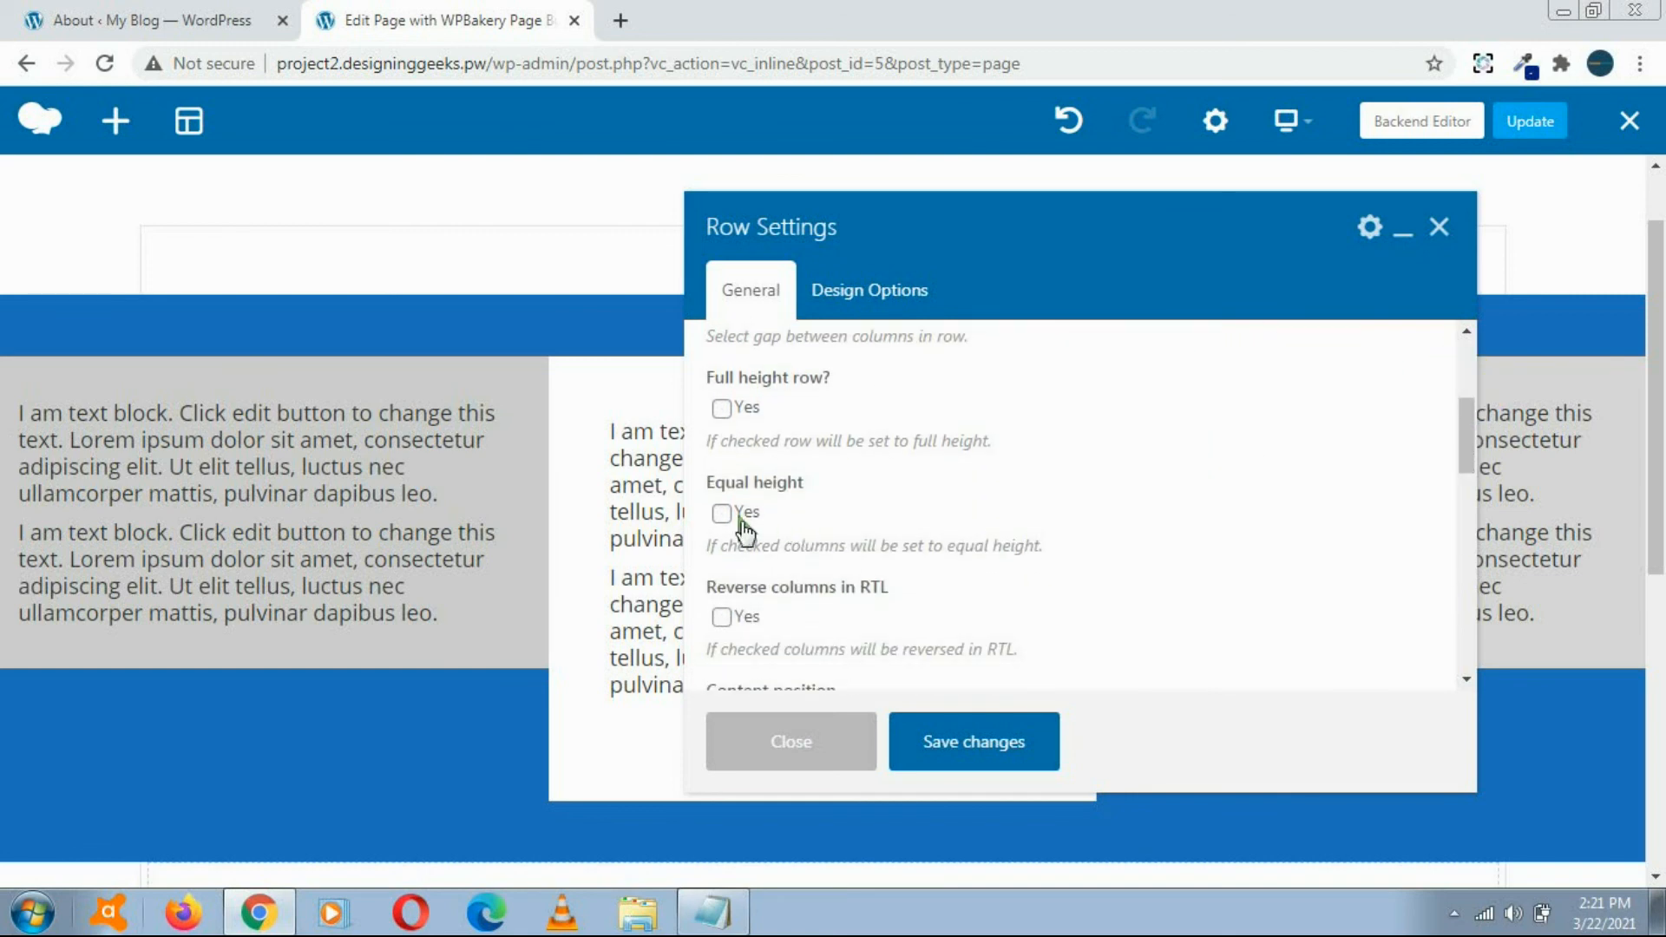
click(969, 748)
click(831, 747)
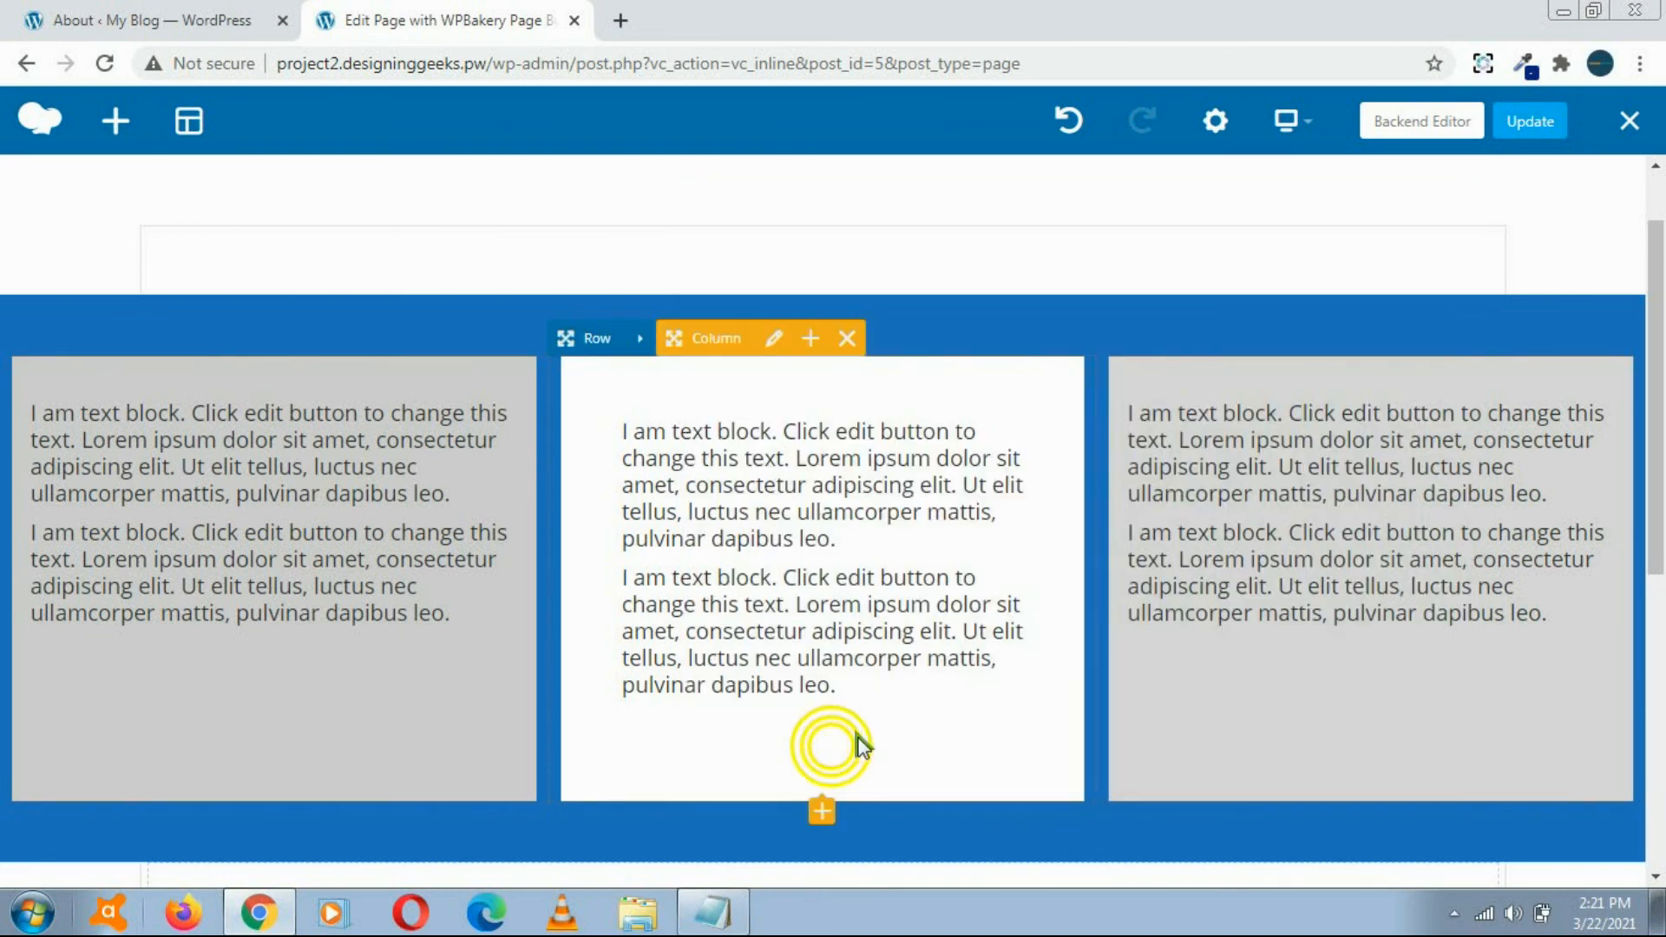
mouse_move(1662, 361)
mouse_down()
mouse_move(1662, 426)
mouse_move(1662, 379)
mouse_up()
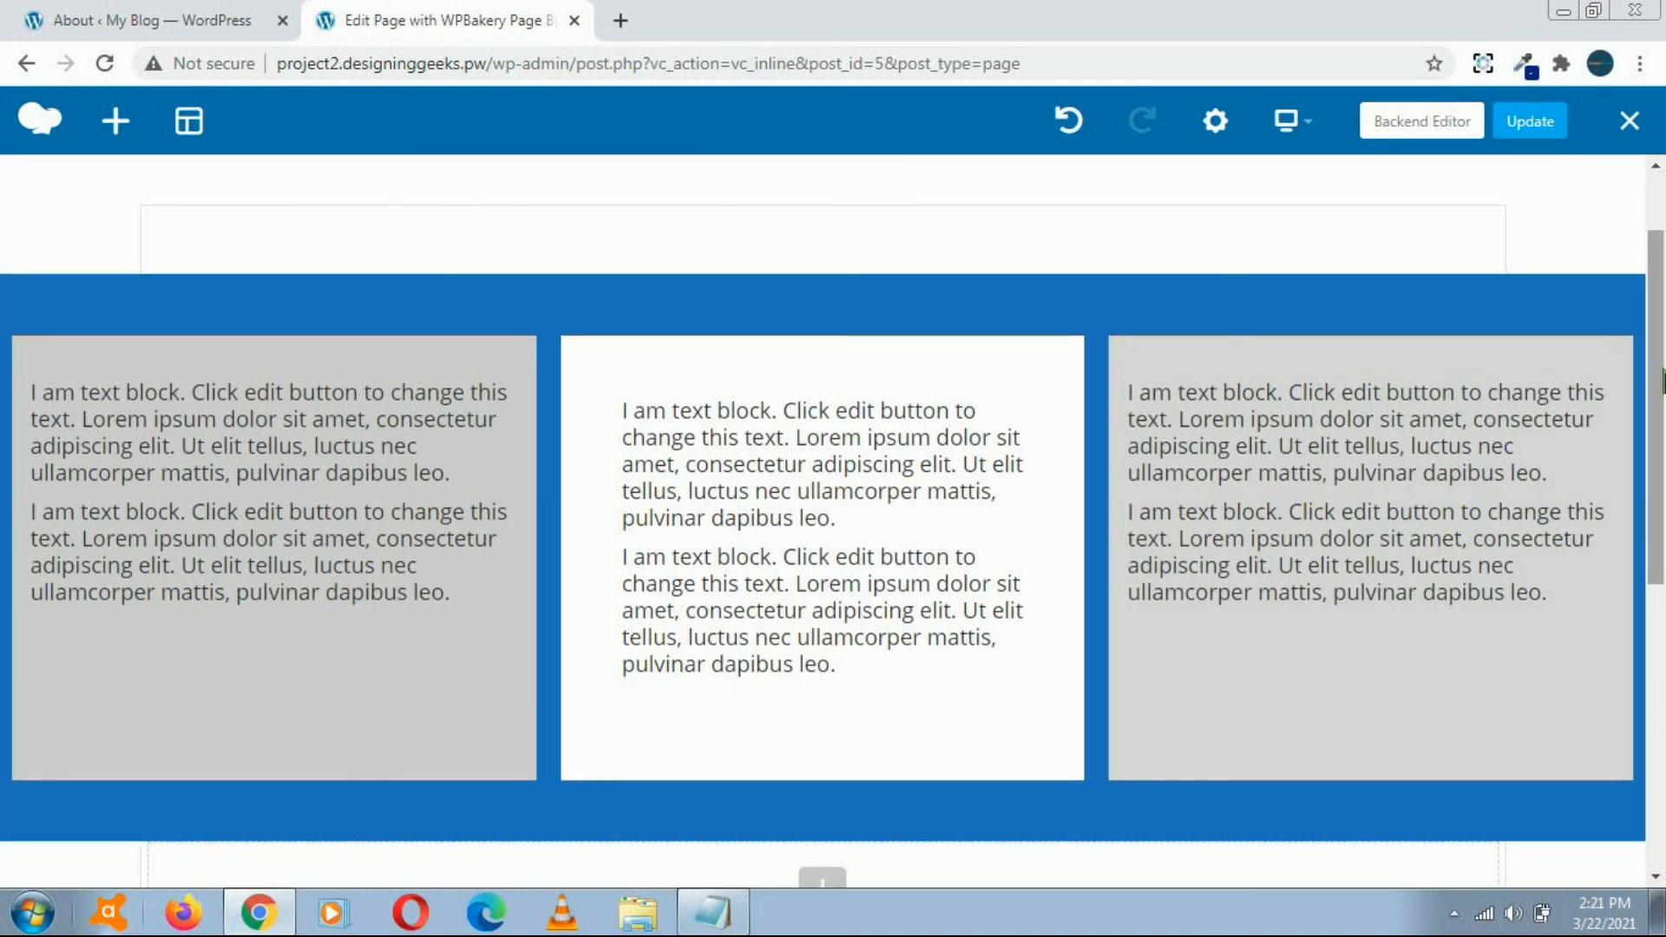